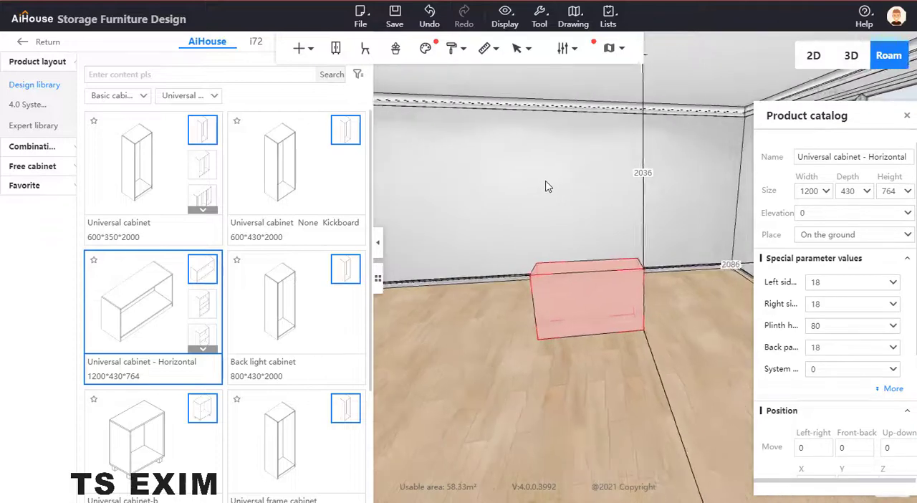
Step: Move the horizontal cabinet along the wall and set its width to 2400
{"action": "left_click_drag", "start_coordinate": [555, 292], "coordinate": [504, 321]}
{"action": "left_click", "coordinate": [504, 315]}
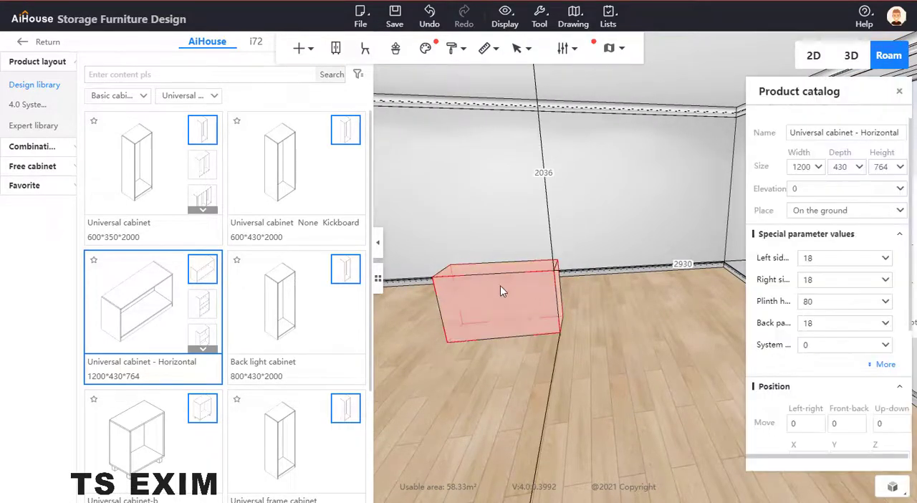
{"action": "double_click", "coordinate": [803, 167]}
{"action": "type", "text": "24"}
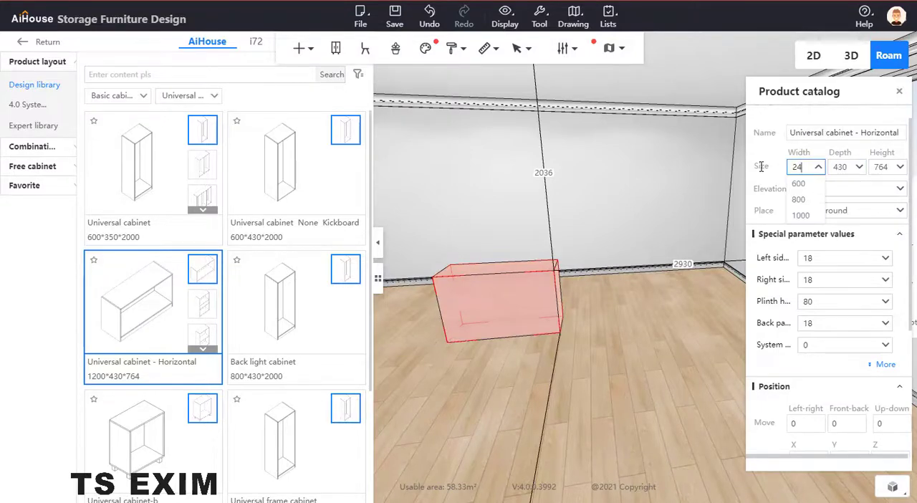
{"action": "key", "text": "Return"}
{"action": "mouse_move", "coordinate": [553, 381]}
{"action": "left_mouse_down"}
{"action": "mouse_move", "coordinate": [582, 369]}
{"action": "mouse_move", "coordinate": [572, 375]}
{"action": "mouse_move", "coordinate": [552, 351]}
{"action": "mouse_move", "coordinate": [559, 374]}
{"action": "left_mouse_up"}
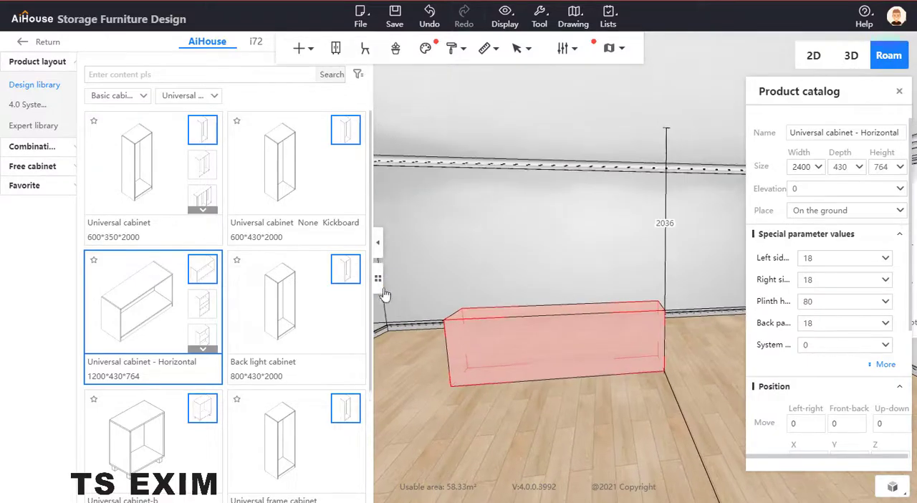
Step: Narrow the library area and move the 2400-wide cabinet off the wall into the middle of the room
{"action": "left_click", "coordinate": [381, 286]}
{"action": "left_click_drag", "start_coordinate": [527, 489], "coordinate": [516, 331]}
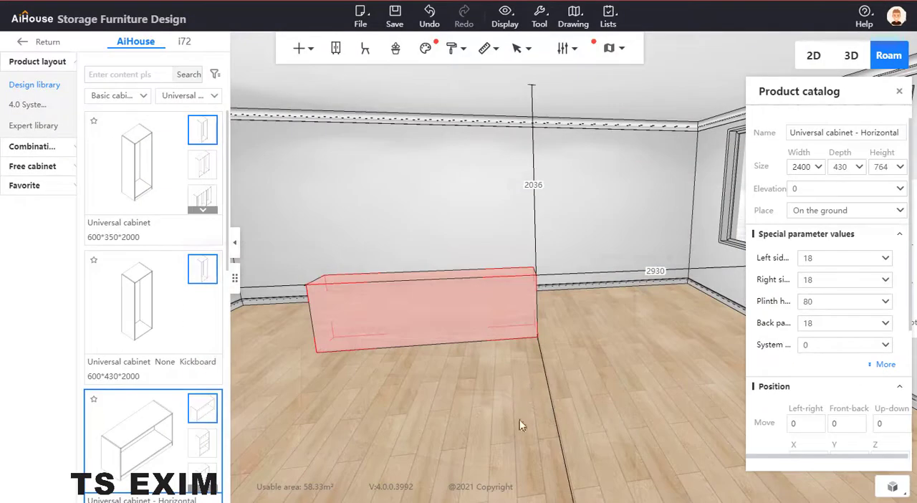
{"action": "left_click_drag", "start_coordinate": [519, 419], "coordinate": [274, 361]}
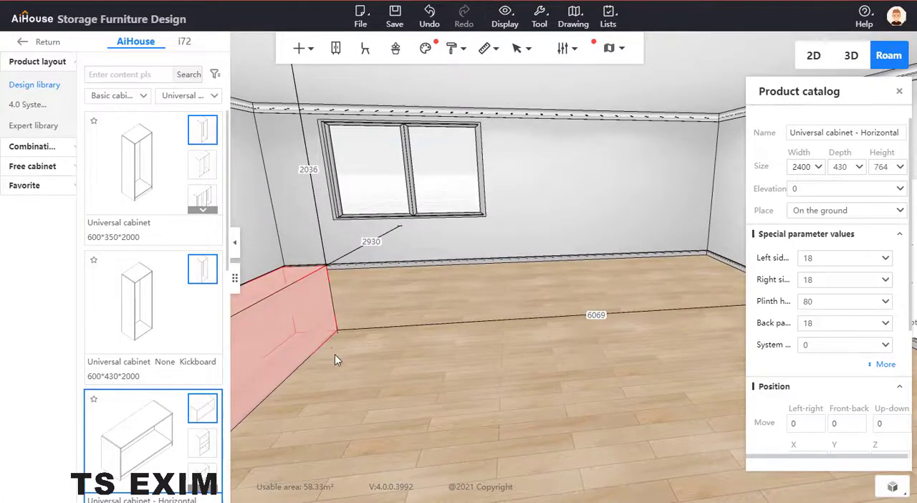
{"action": "left_click_drag", "start_coordinate": [334, 354], "coordinate": [440, 320]}
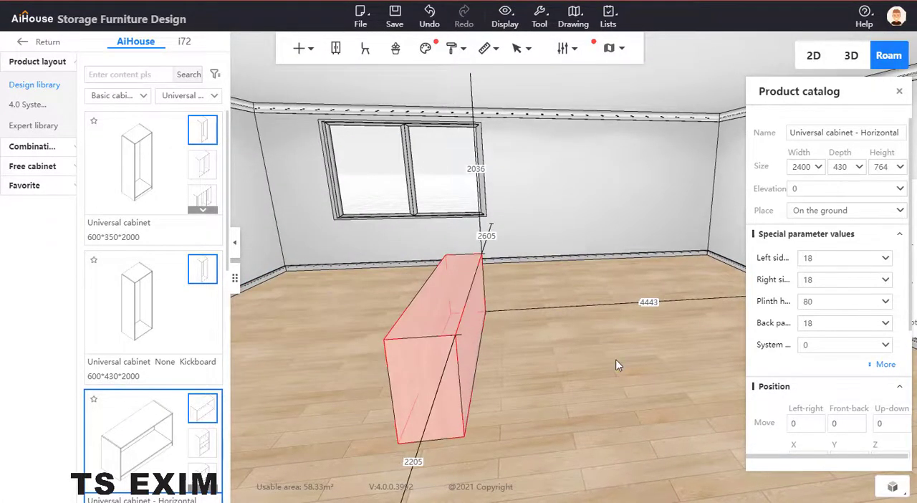
{"action": "left_click_drag", "start_coordinate": [615, 360], "coordinate": [568, 215]}
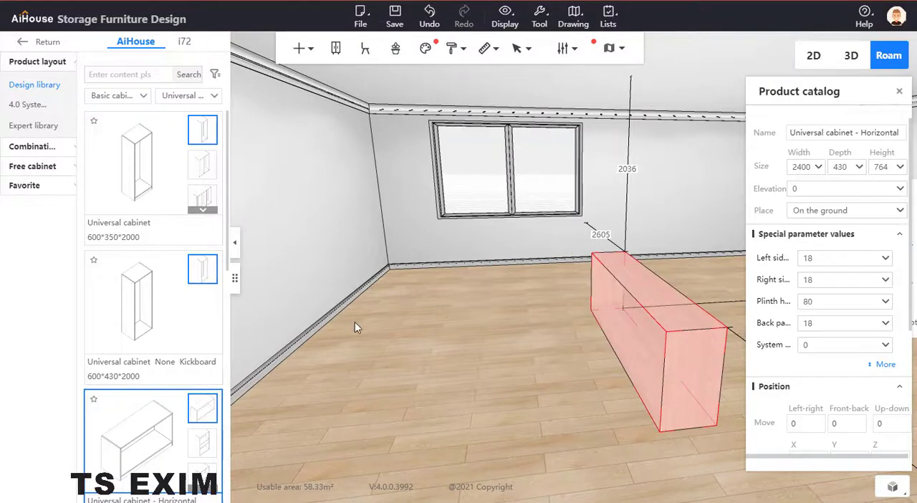
Step: Place a Universal cabinet from the design library against the end of the long cabinet and set its width to 1200
{"action": "left_click_drag", "start_coordinate": [355, 322], "coordinate": [301, 290]}
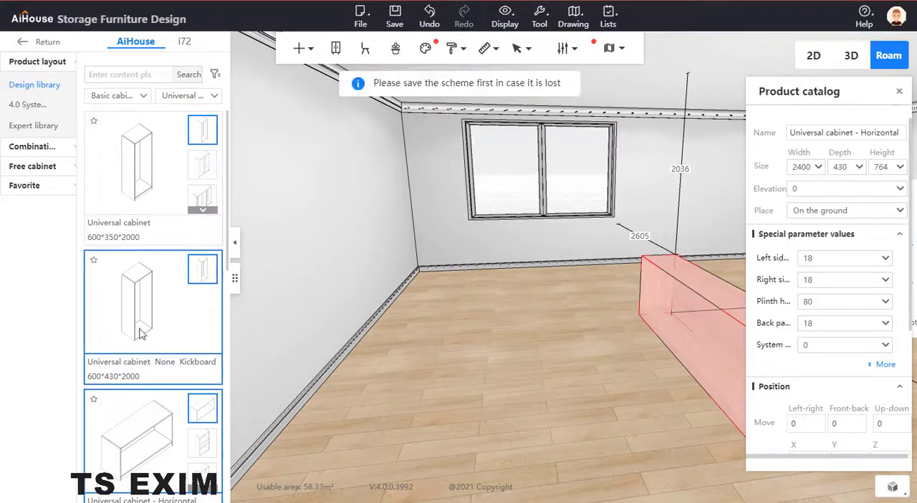
{"action": "left_click", "coordinate": [131, 191]}
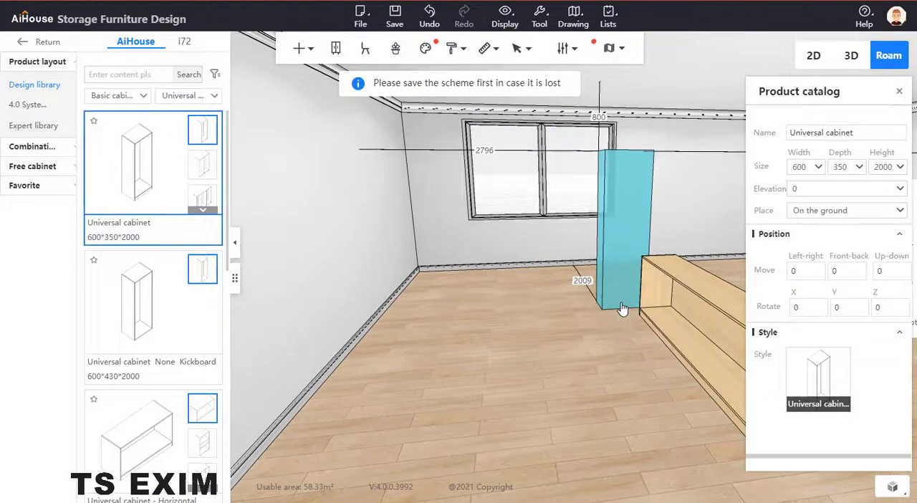
{"action": "left_click", "coordinate": [623, 308]}
{"action": "key", "text": "space"}
{"action": "left_click_drag", "start_coordinate": [544, 322], "coordinate": [873, 164]}
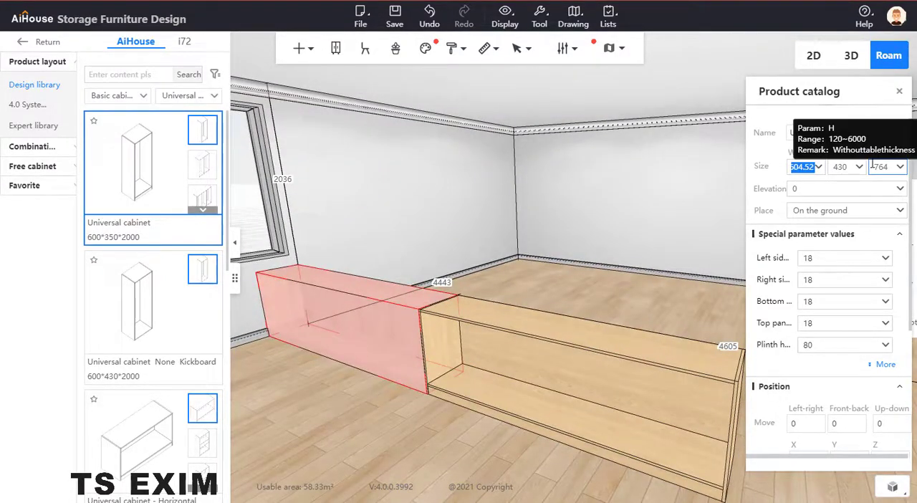
{"action": "type", "text": "1200"}
{"action": "key", "text": "Return"}
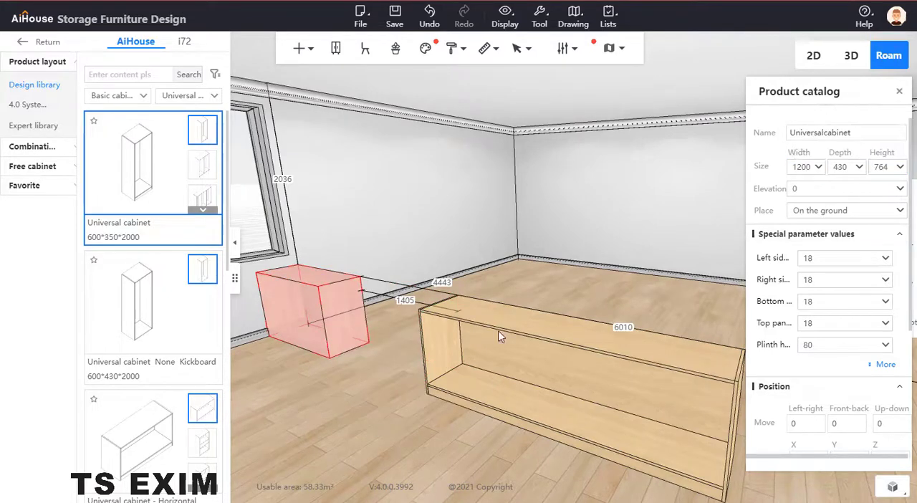
Step: Set the 1200-wide cabinet's Z rotation to 0 and undo its unwanted height change
{"action": "scroll", "coordinate": [853, 410], "scroll_direction": "down", "scroll_amount": 2}
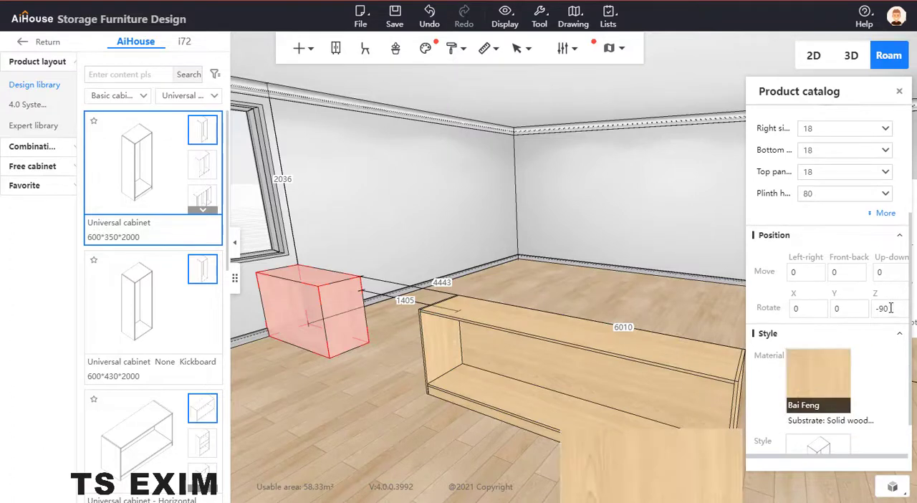
{"action": "left_click", "coordinate": [890, 308]}
{"action": "key", "text": "Return"}
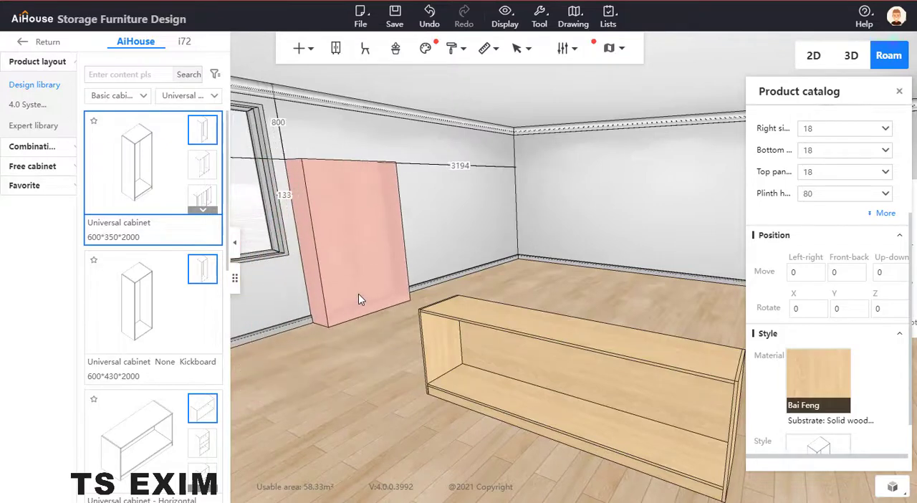
{"action": "key", "text": "ctrl+z"}
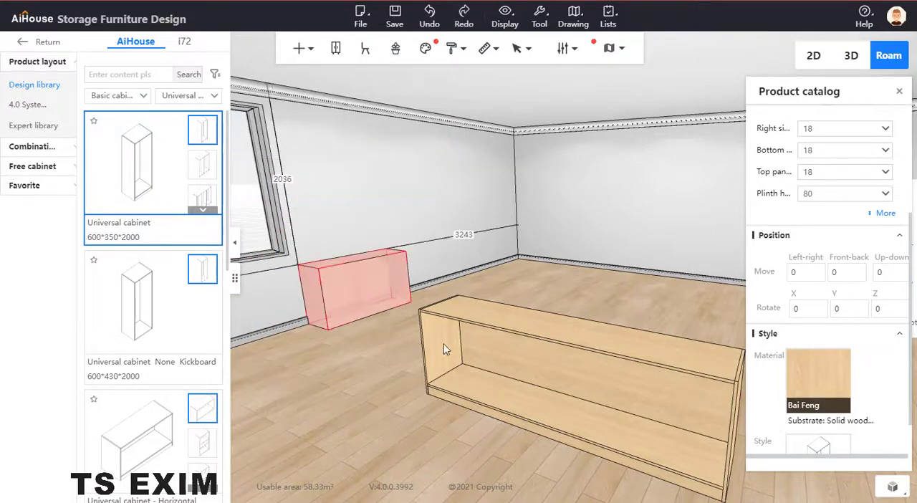
{"action": "left_click", "coordinate": [451, 263]}
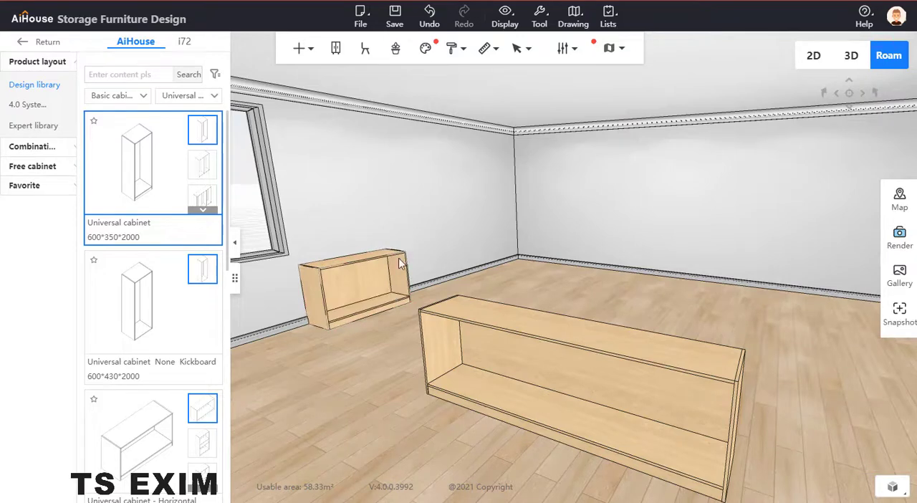
Step: Move the 1200-wide cabinet with Point capture, snapping its front top corner to the top back corner at the long cabinet's end
{"action": "key", "text": "c"}
{"action": "left_click", "coordinate": [458, 83]}
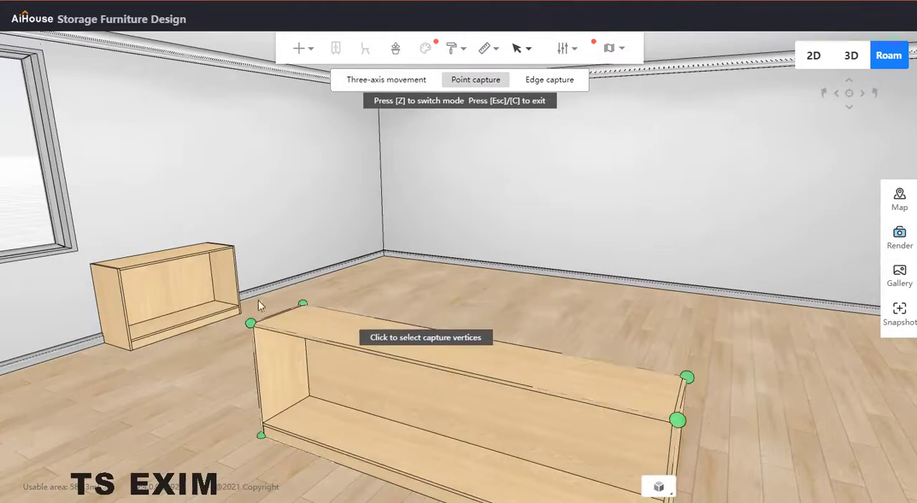
{"action": "left_click", "coordinate": [235, 245]}
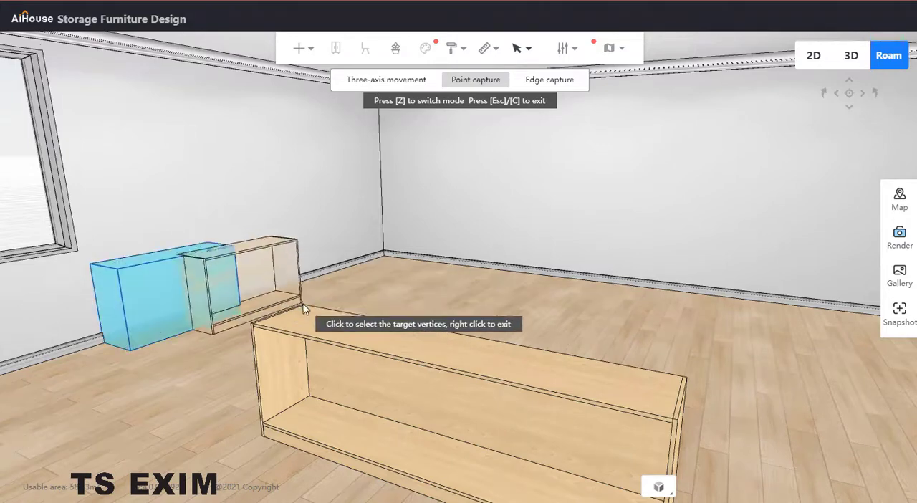
{"action": "left_click", "coordinate": [303, 305]}
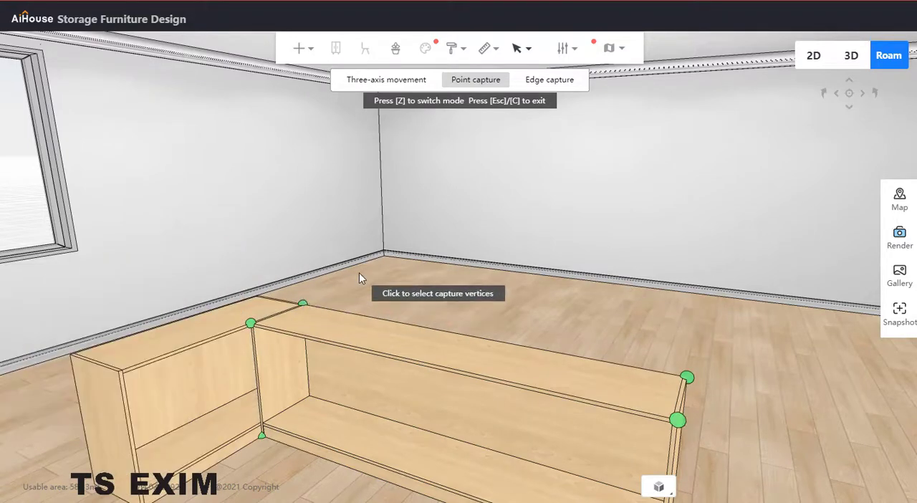
{"action": "scroll", "coordinate": [338, 323], "scroll_direction": "up", "scroll_amount": 4}
{"action": "left_click_drag", "start_coordinate": [337, 323], "coordinate": [453, 280]}
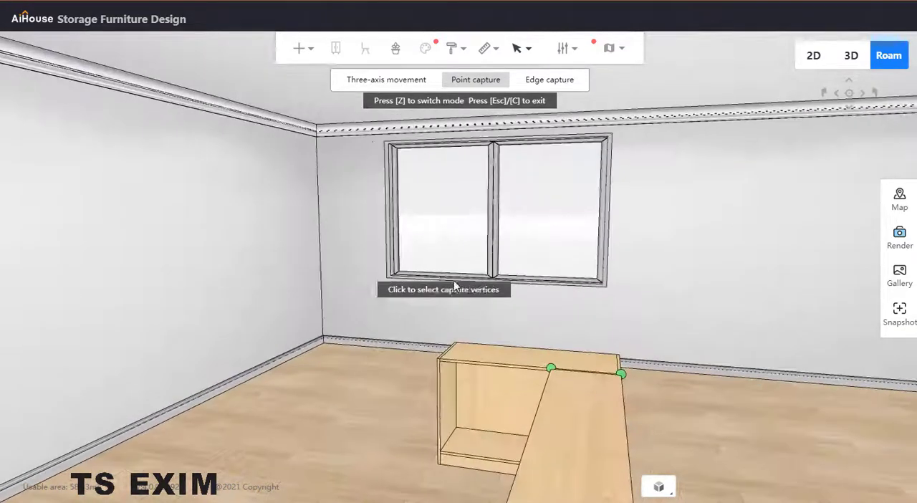
{"action": "key", "text": "Escape"}
Step: Examine the reception counter reference image and the long cabinet's size and panel parameters
{"action": "right_click_drag", "start_coordinate": [408, 321], "coordinate": [103, 309]}
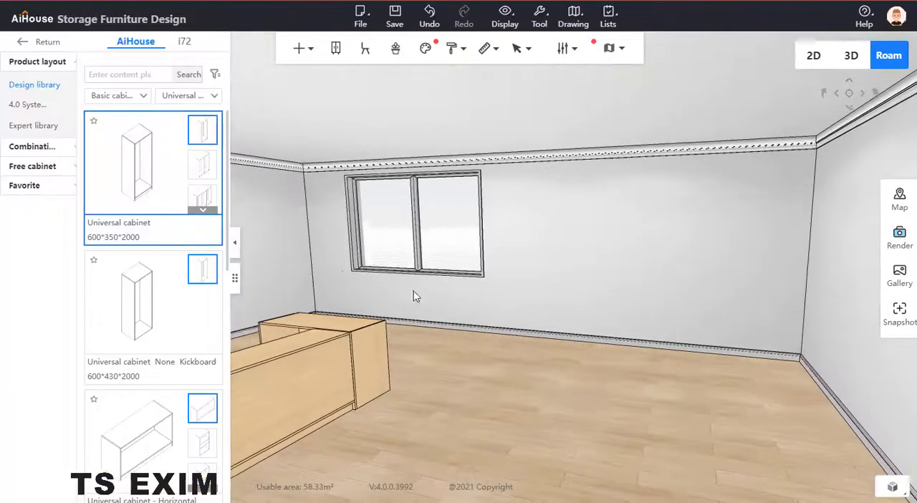
{"action": "left_click_drag", "start_coordinate": [413, 296], "coordinate": [391, 288]}
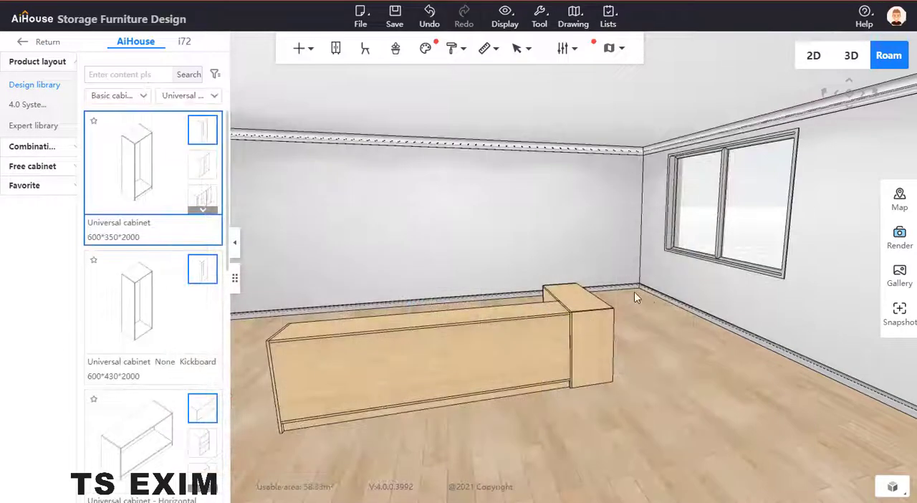
{"action": "left_click_drag", "start_coordinate": [634, 292], "coordinate": [739, 297]}
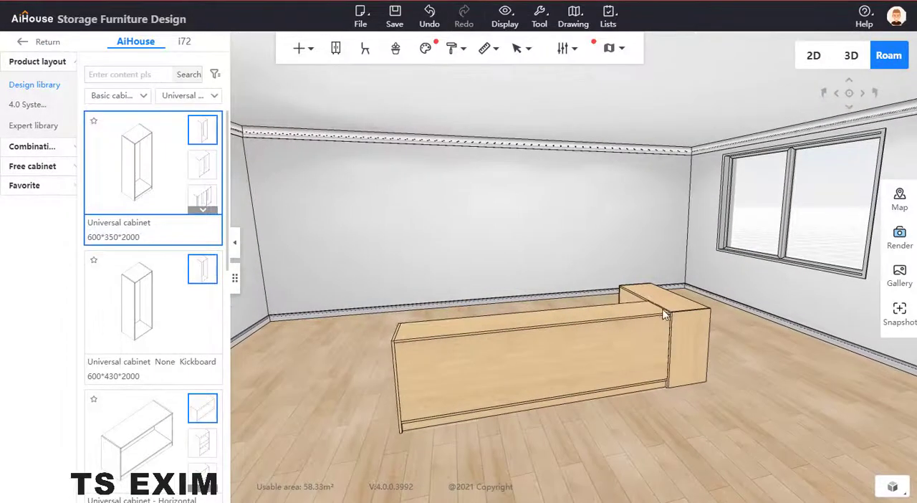
{"action": "left_click", "coordinate": [635, 318]}
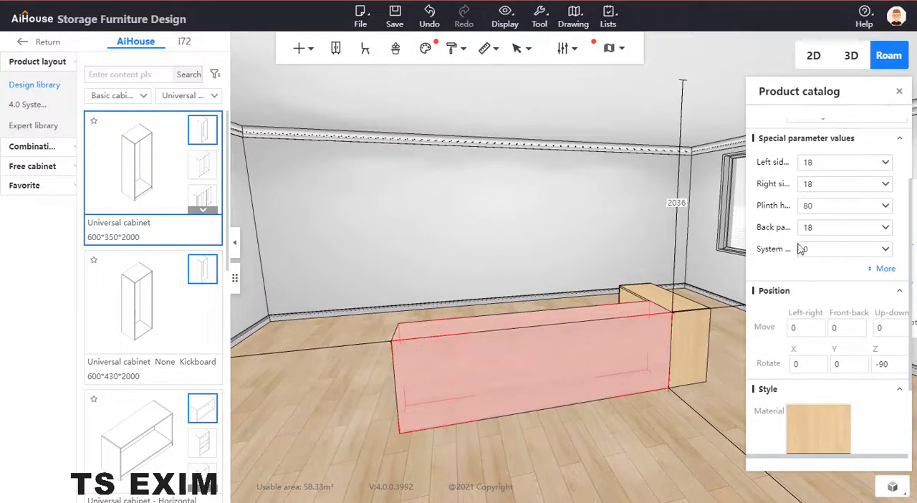
{"action": "scroll", "coordinate": [811, 174], "scroll_direction": "up", "scroll_amount": 2}
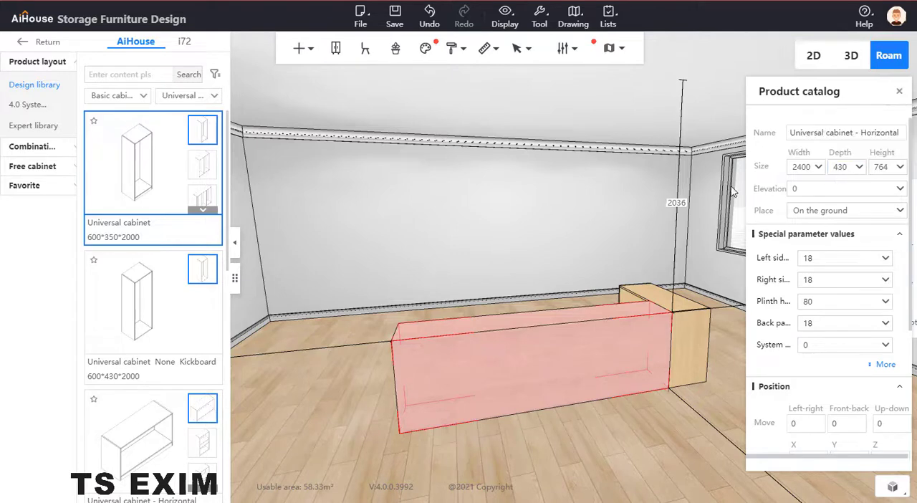
{"action": "left_click", "coordinate": [414, 234]}
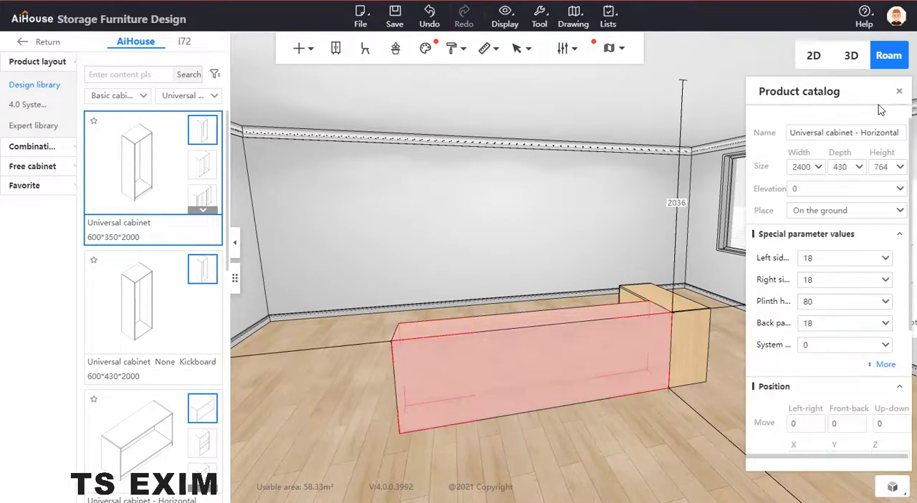
Step: Place a Universal cabinet None Kickboard against the free end of the long cabinet
{"action": "left_click", "coordinate": [899, 91]}
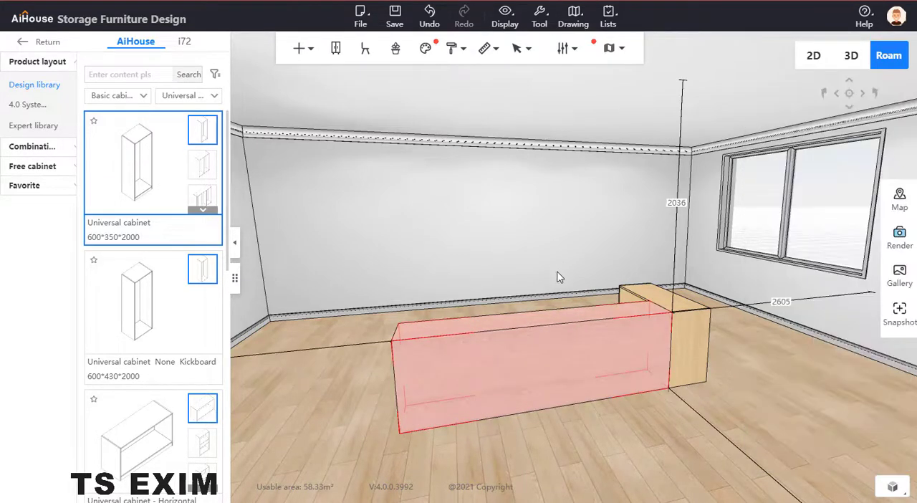
{"action": "left_click", "coordinate": [91, 278]}
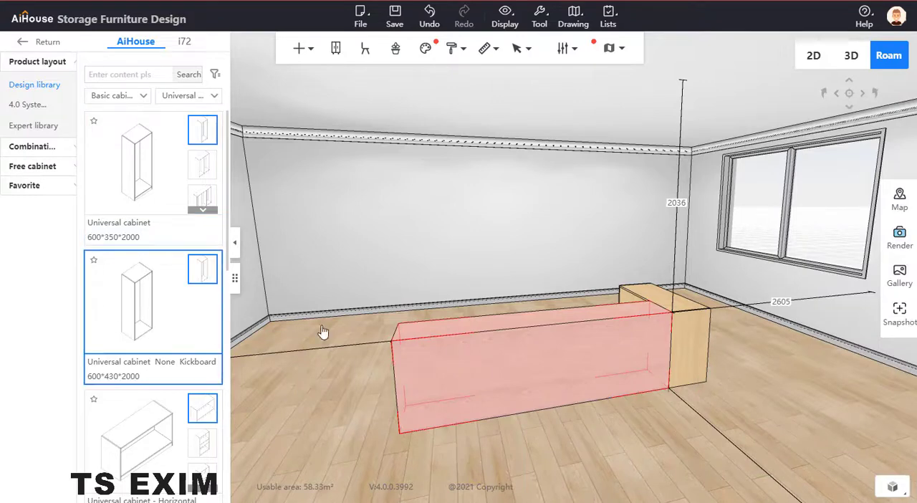
{"action": "left_click", "coordinate": [452, 335]}
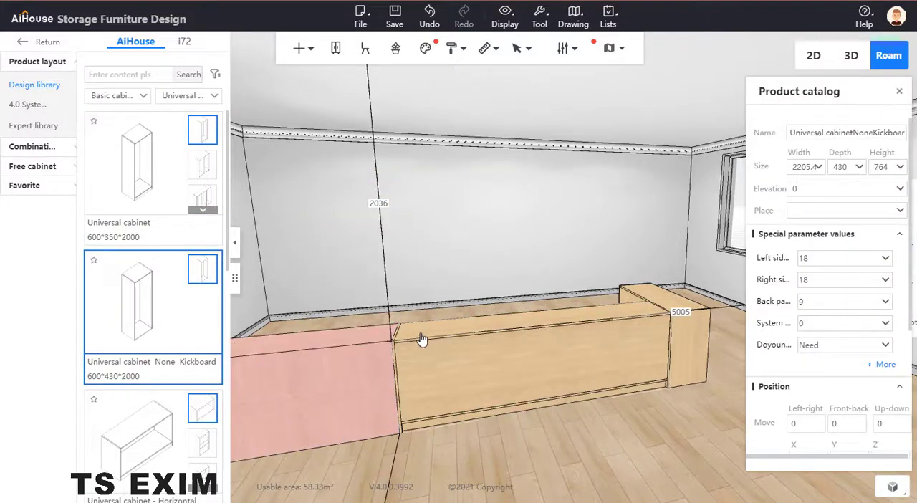
{"action": "left_click_drag", "start_coordinate": [409, 314], "coordinate": [426, 335]}
{"action": "right_click_drag", "start_coordinate": [529, 244], "coordinate": [536, 311]}
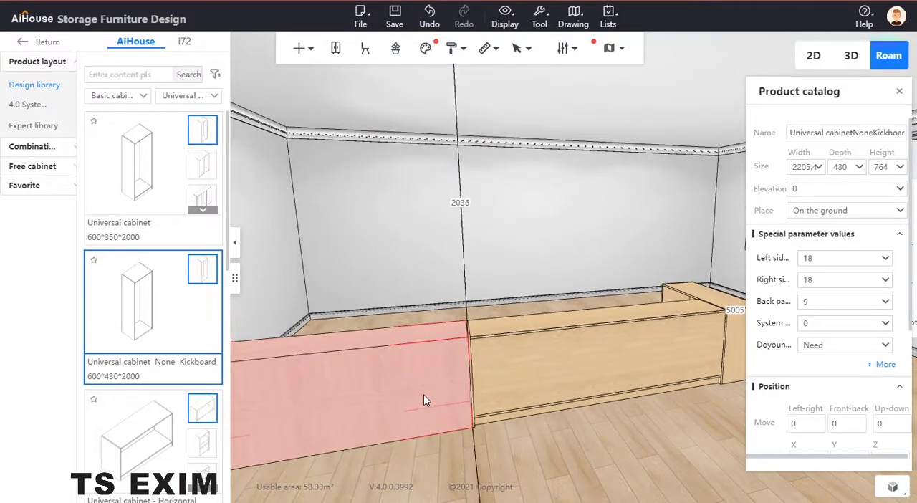
{"action": "right_click_drag", "start_coordinate": [428, 244], "coordinate": [426, 223]}
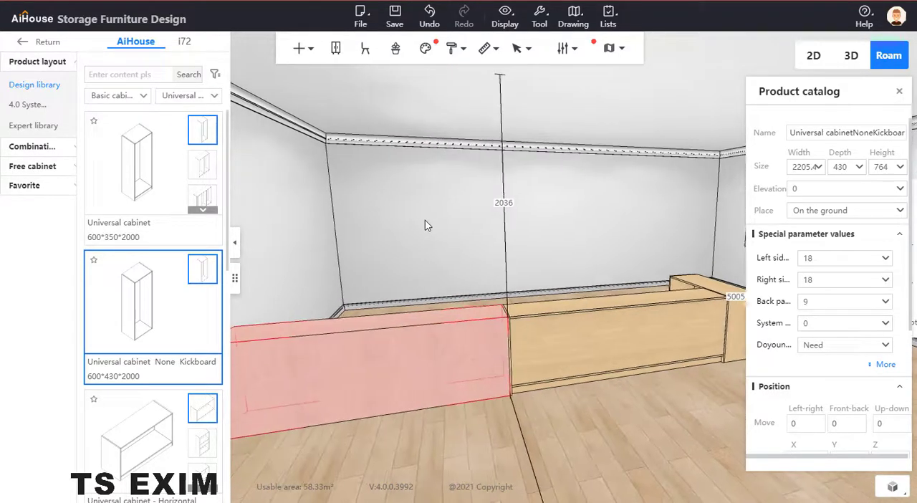
Step: Set the kickboard-free cabinet's width to 2400 and its height to 300
{"action": "left_click", "coordinate": [794, 168]}
{"action": "type", "text": "2"}
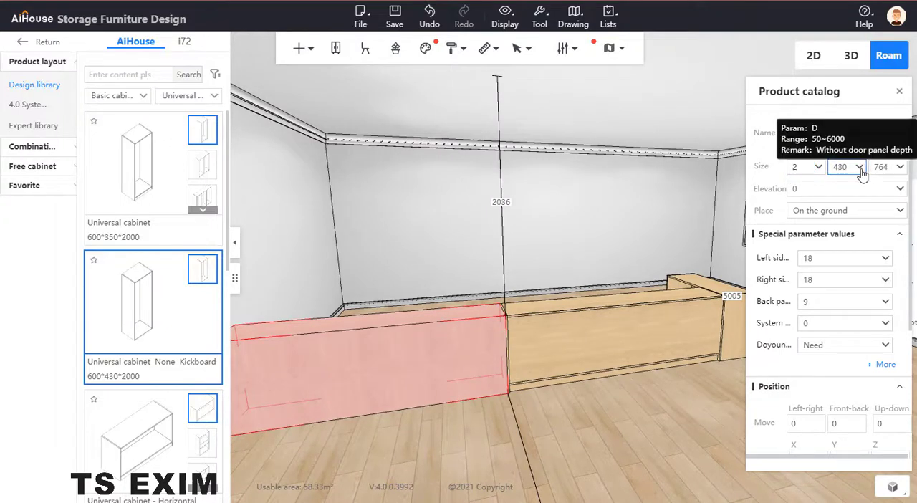
{"action": "type", "text": "400"}
{"action": "key", "text": "Tab"}
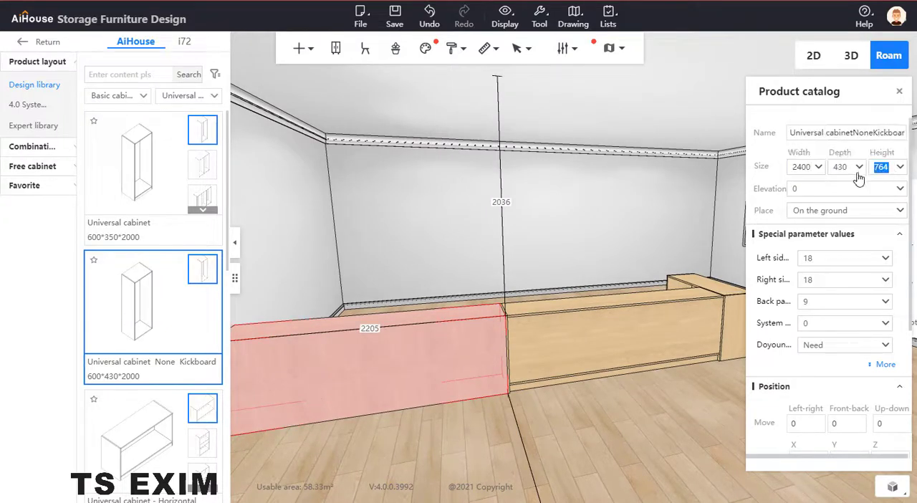
{"action": "type", "text": "300"}
{"action": "key", "text": "Return"}
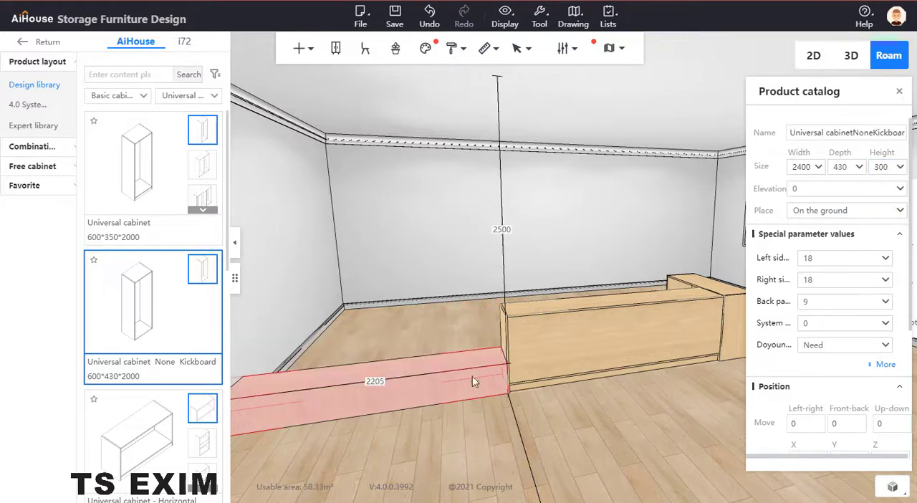
Step: Start a Point capture move for the kickboard-free cabinet beside the long cabinet's free end
{"action": "key", "text": "s"}
{"action": "key", "text": "a"}
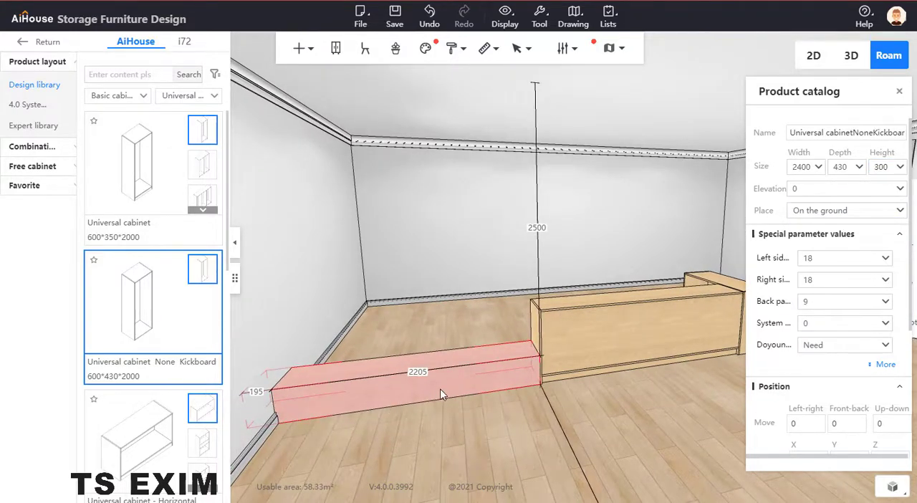
{"action": "right_click_drag", "start_coordinate": [582, 437], "coordinate": [429, 441]}
{"action": "key", "text": "c"}
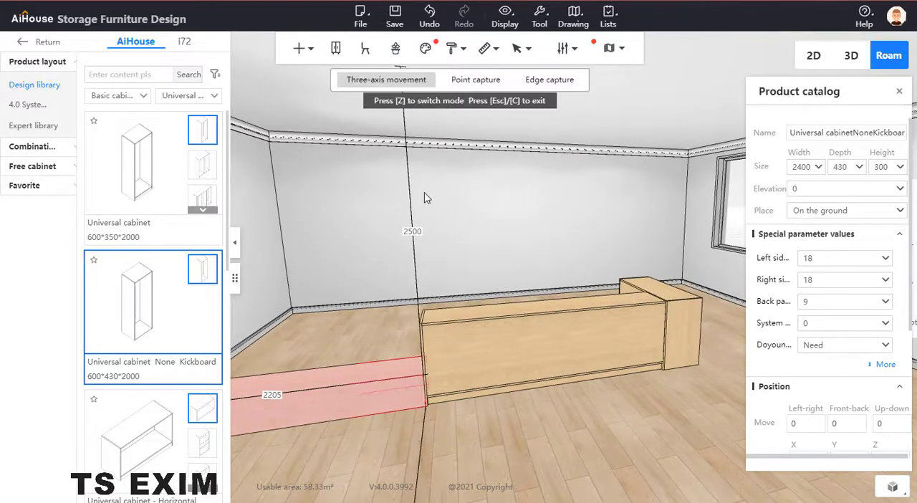
{"action": "left_click", "coordinate": [474, 79]}
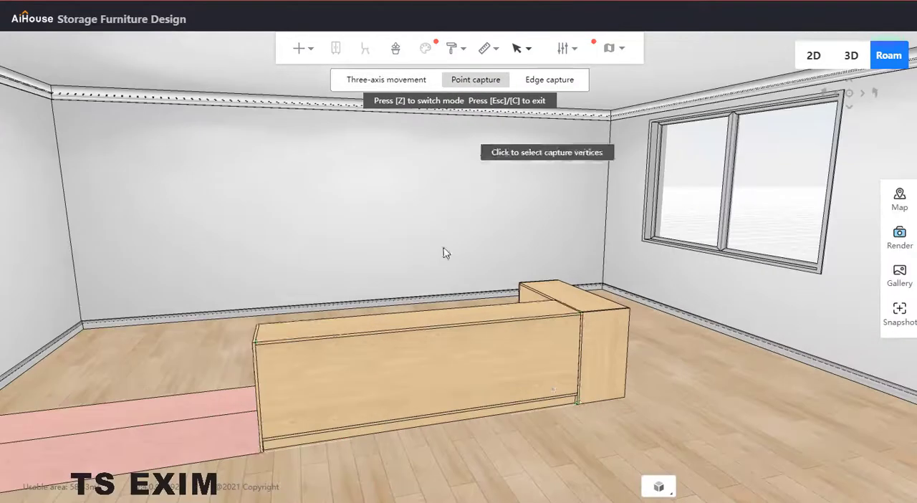
{"action": "left_click", "coordinate": [261, 454]}
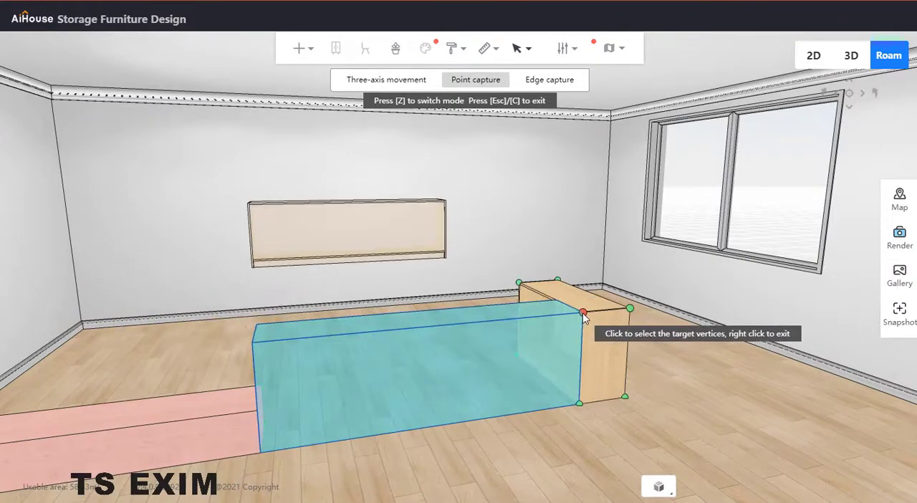
{"action": "left_click", "coordinate": [583, 314]}
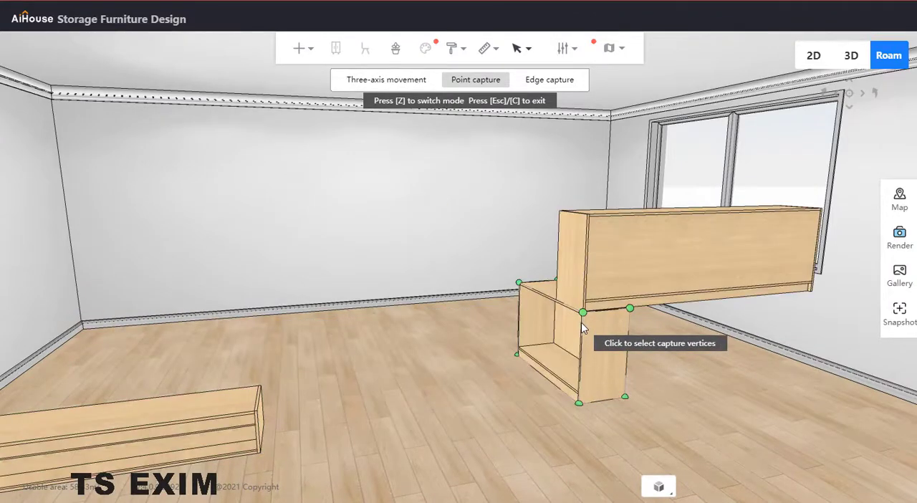
{"action": "key", "text": "ctrl+z"}
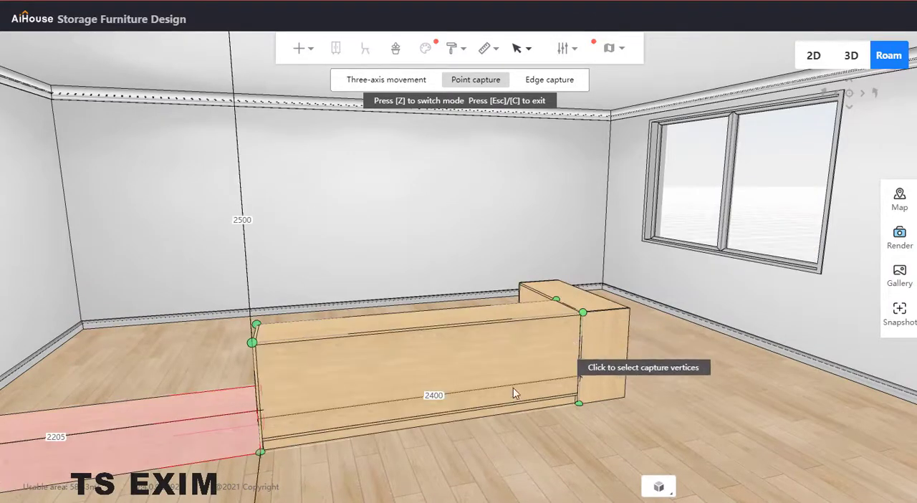
Step: Move the 300-high cabinet onto the long cabinet, snapping its bottom outer corner to the long cabinet's top outer corner beside the 1200-wide cabinet
{"action": "left_click", "coordinate": [261, 455]}
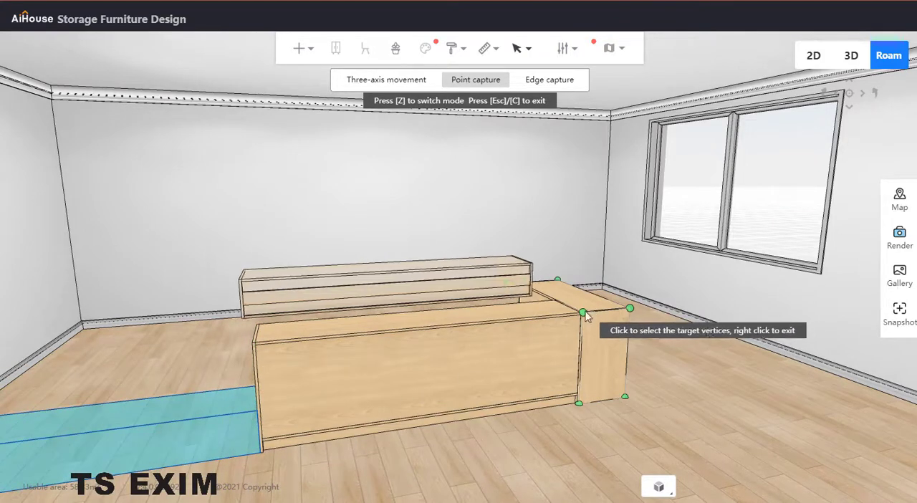
{"action": "left_click", "coordinate": [583, 314]}
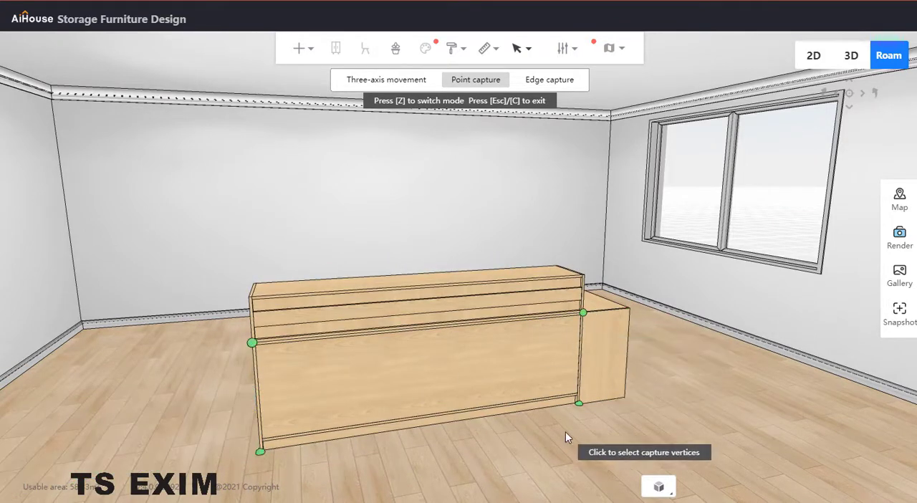
{"action": "key", "text": "Escape"}
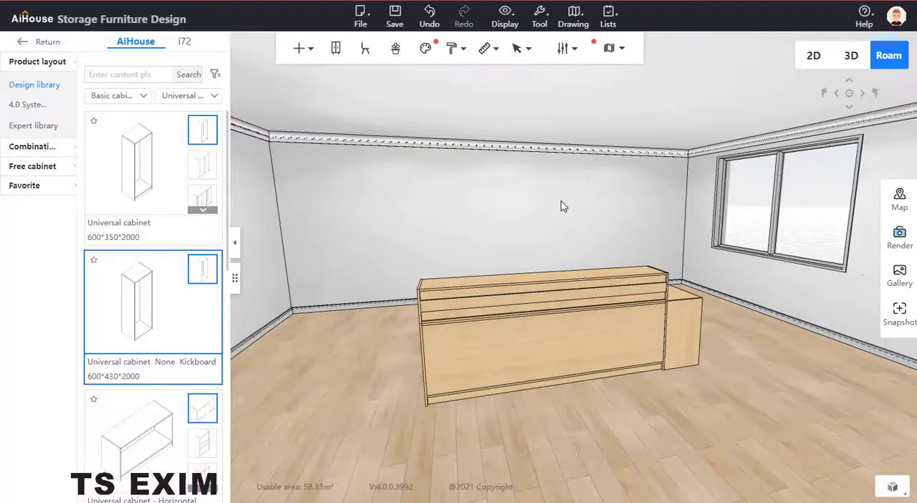
Step: Set the depth of the low cabinet on top of the long cabinet to 300
{"action": "left_click_drag", "start_coordinate": [566, 197], "coordinate": [508, 320]}
{"action": "scroll", "coordinate": [427, 236], "scroll_direction": "up", "scroll_amount": 4}
{"action": "scroll", "coordinate": [546, 315], "scroll_direction": "down", "scroll_amount": 5}
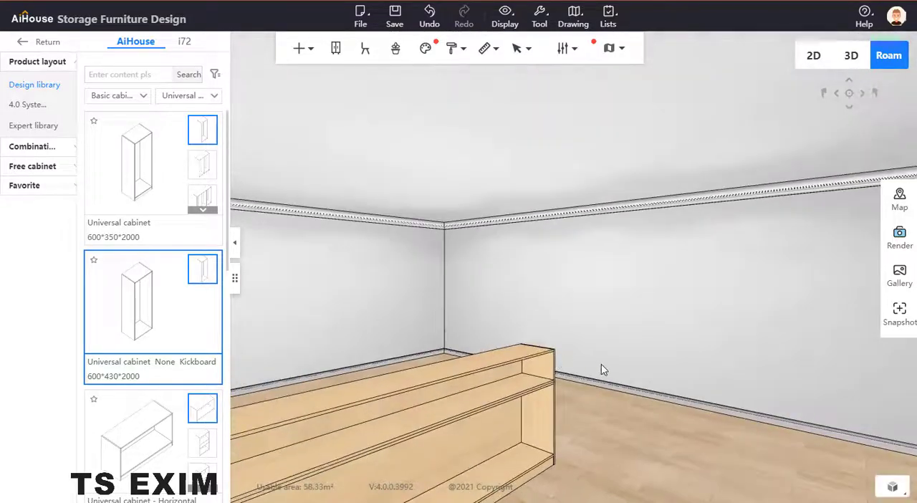
{"action": "scroll", "coordinate": [636, 321], "scroll_direction": "down", "scroll_amount": 2}
{"action": "scroll", "coordinate": [636, 325], "scroll_direction": "down", "scroll_amount": 1}
{"action": "left_click", "coordinate": [589, 346]}
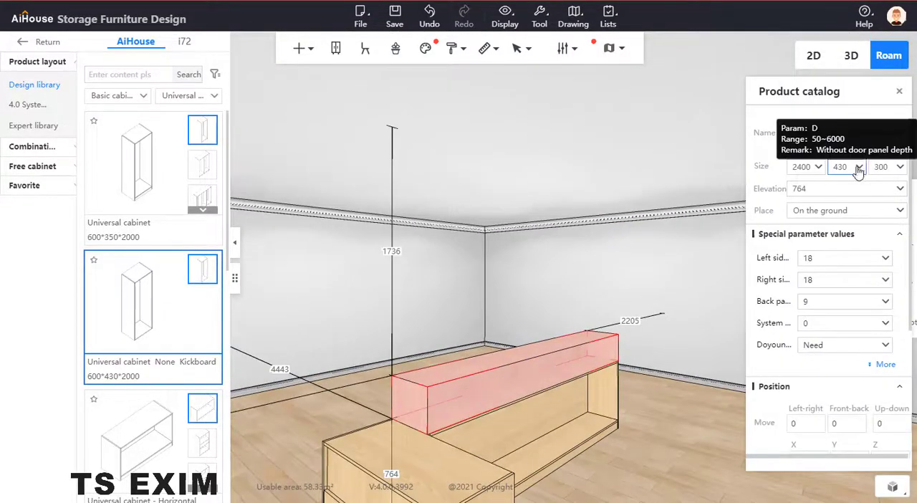
{"action": "left_click_drag", "start_coordinate": [850, 169], "coordinate": [818, 168]}
{"action": "type", "text": "3"}
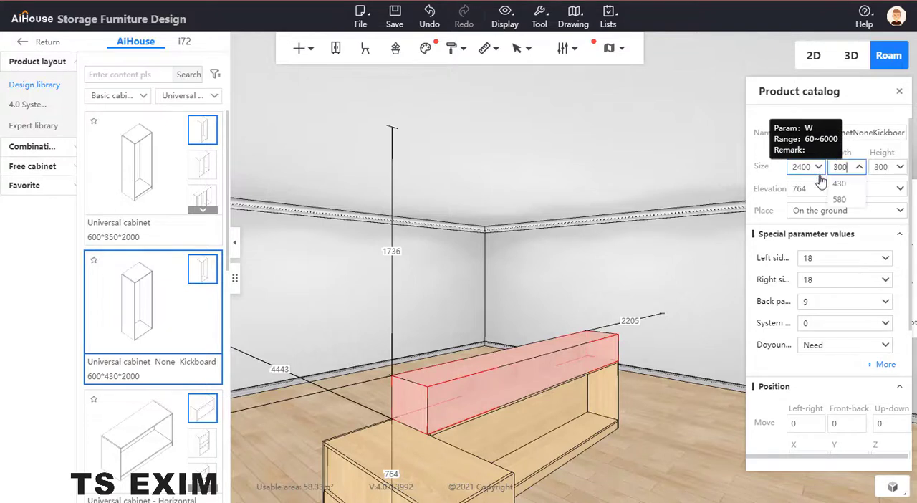
{"action": "key", "text": "Return"}
Step: Set the long cabinet's depth to 600
{"action": "left_click", "coordinate": [608, 385]}
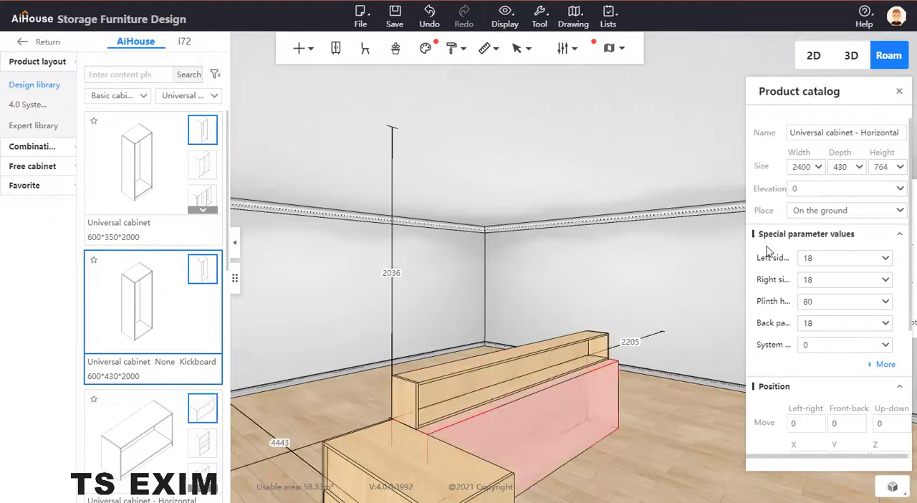
{"action": "left_click", "coordinate": [798, 169]}
{"action": "type", "text": "600"}
{"action": "key", "text": "Return"}
{"action": "left_click", "coordinate": [677, 370]}
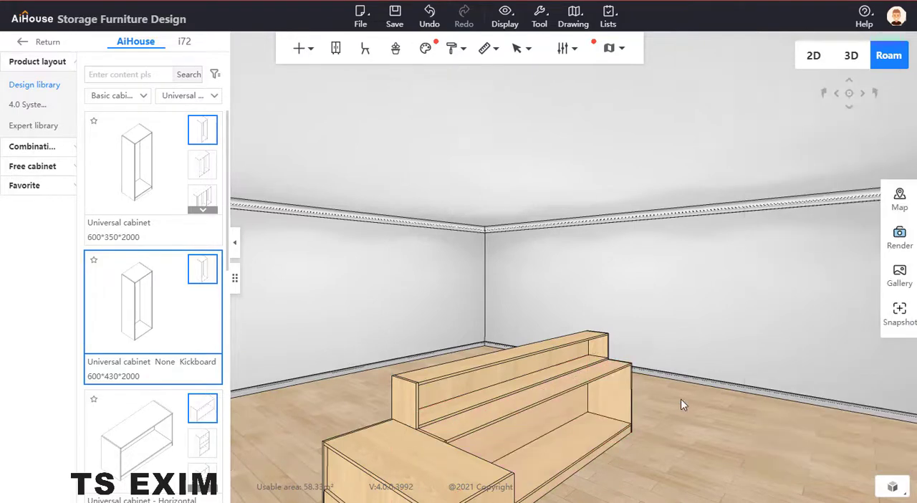
Step: Set the 1200-wide cabinet's depth to 600 and its distance from the window wall to 600
{"action": "left_click_drag", "start_coordinate": [681, 403], "coordinate": [547, 219]}
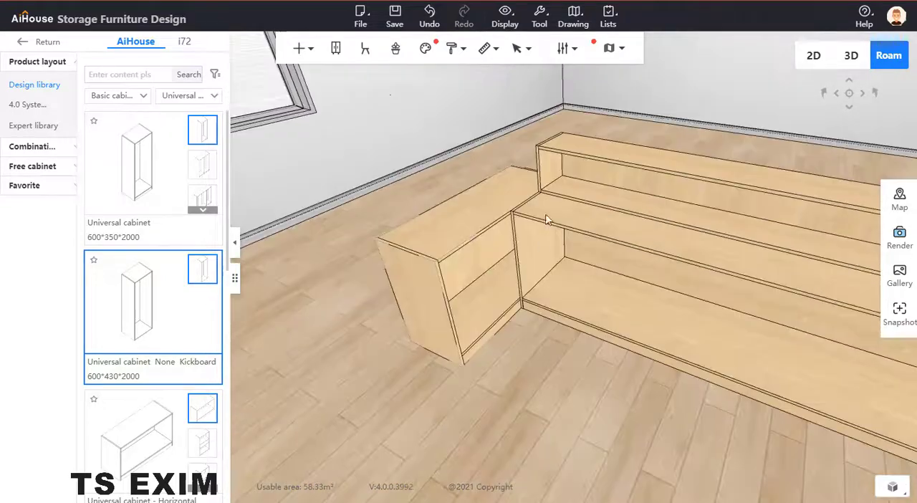
{"action": "left_click_drag", "start_coordinate": [470, 154], "coordinate": [577, 254]}
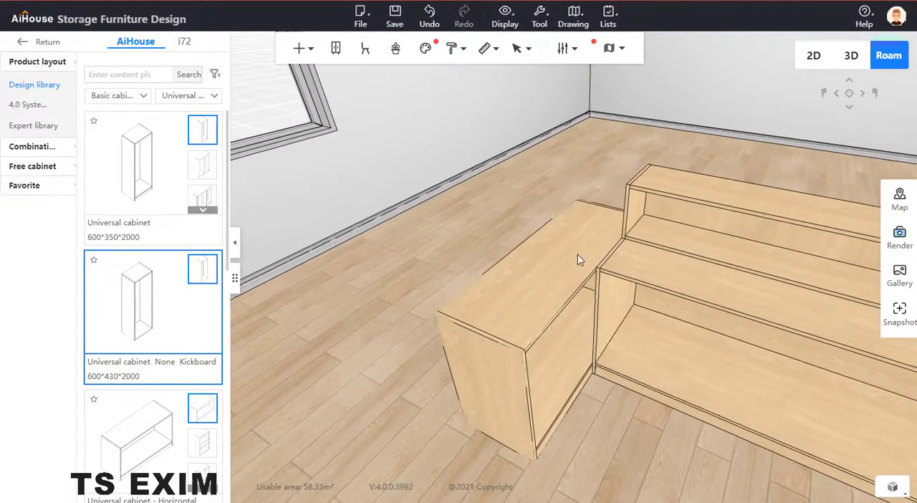
{"action": "left_click", "coordinate": [578, 254]}
{"action": "double_click", "coordinate": [841, 167]}
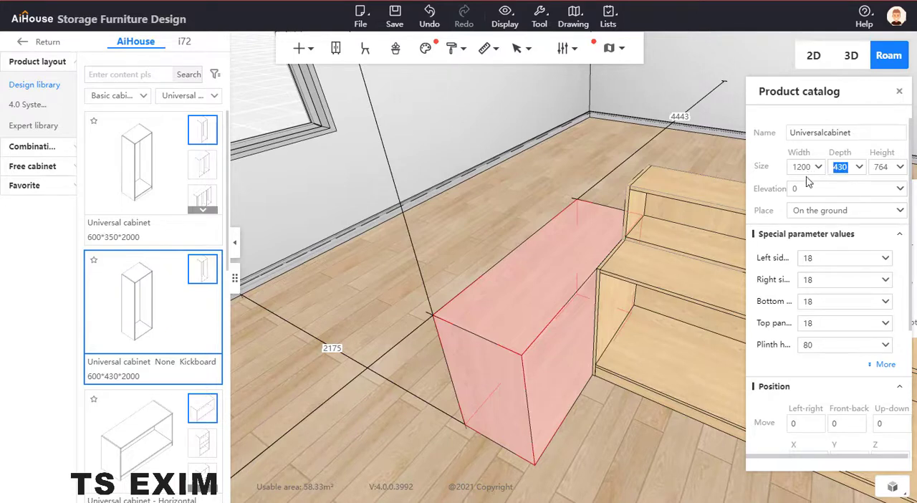
{"action": "type", "text": "600"}
{"action": "key", "text": "Return"}
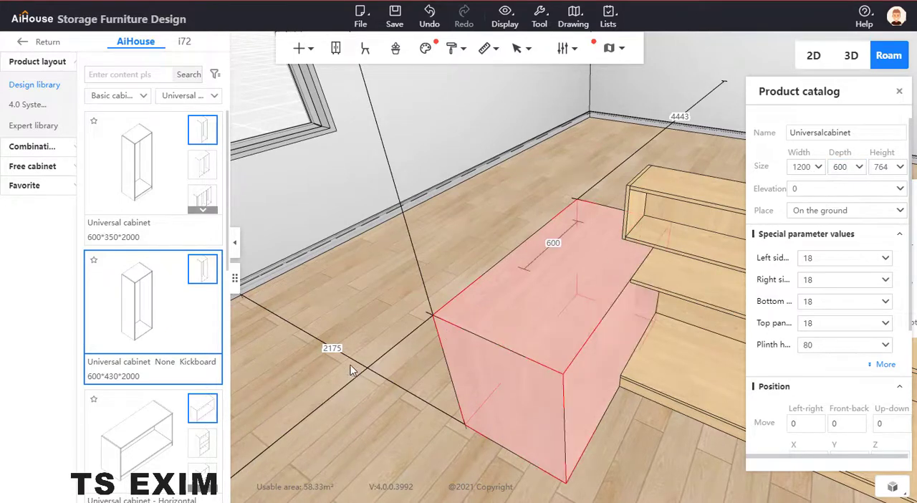
{"action": "type", "text": "600"}
{"action": "key", "text": "Return"}
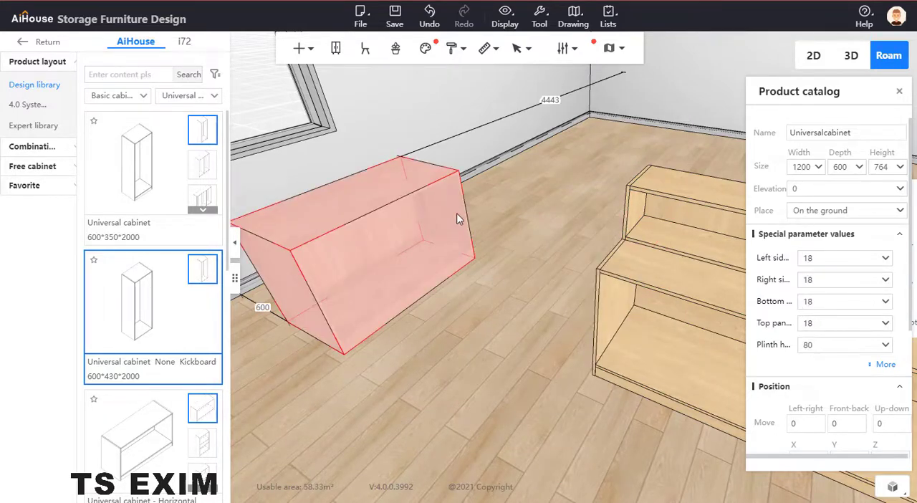
Step: Move the 600-deep, 1200-wide cabinet back with Point capture, snapping its front top corner against the end of the long cabinet
{"action": "key", "text": "c"}
{"action": "key", "text": "z"}
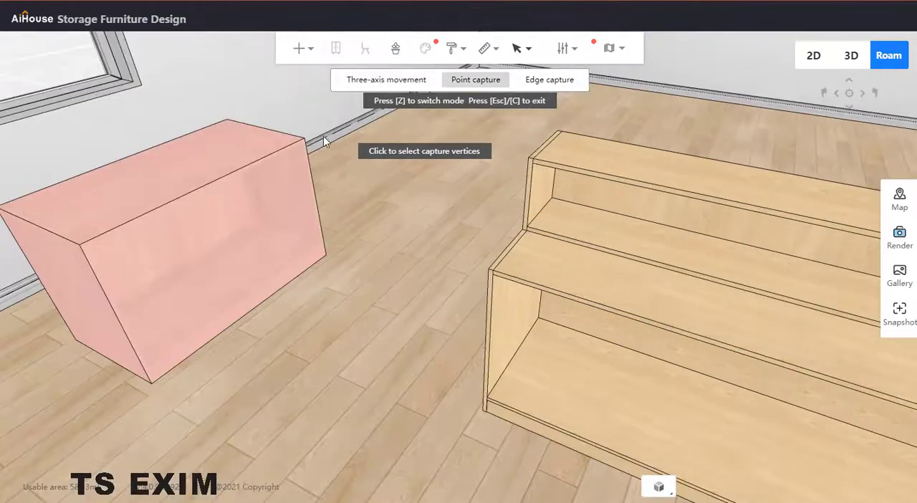
{"action": "left_click", "coordinate": [304, 139]}
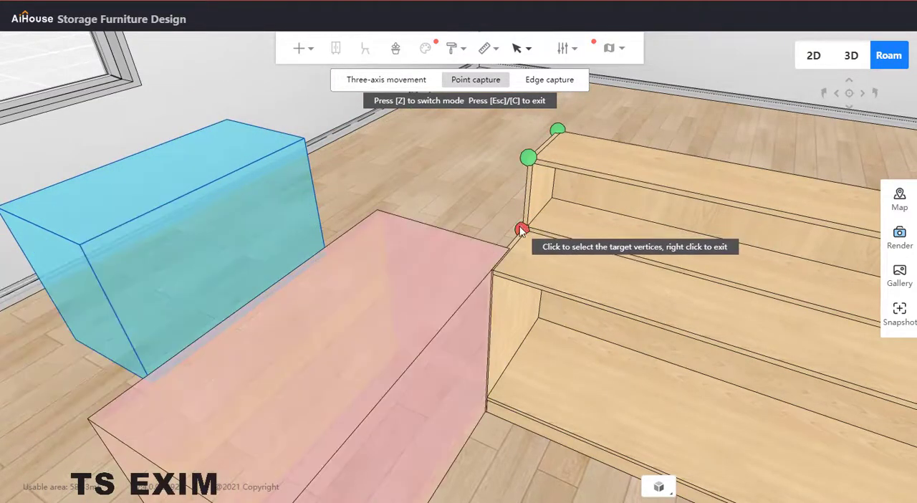
{"action": "scroll", "coordinate": [521, 230], "scroll_direction": "down", "scroll_amount": 6}
{"action": "scroll", "coordinate": [498, 185], "scroll_direction": "up", "scroll_amount": 1}
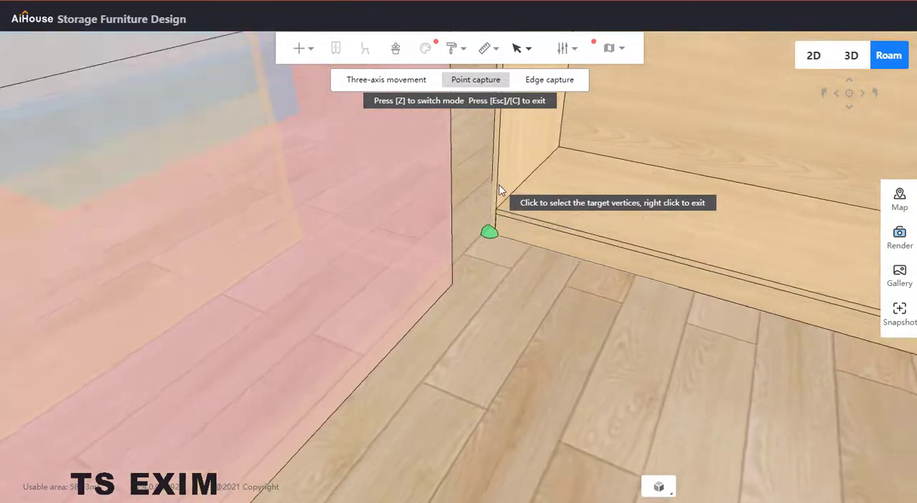
{"action": "scroll", "coordinate": [500, 190], "scroll_direction": "up", "scroll_amount": 5}
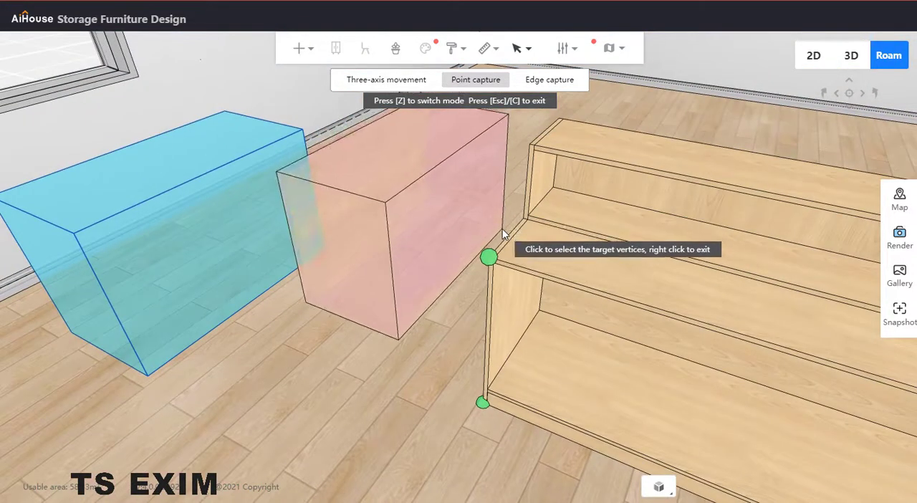
{"action": "scroll", "coordinate": [503, 238], "scroll_direction": "down", "scroll_amount": 5}
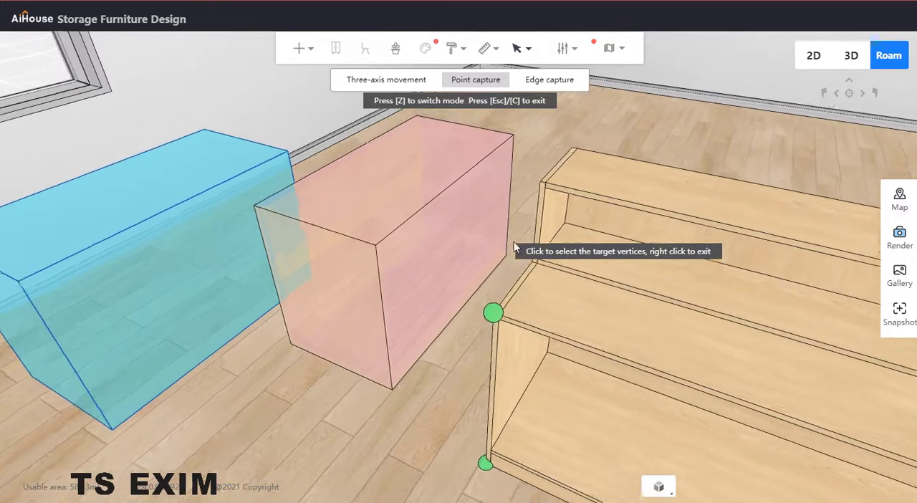
{"action": "scroll", "coordinate": [529, 355], "scroll_direction": "up", "scroll_amount": 3}
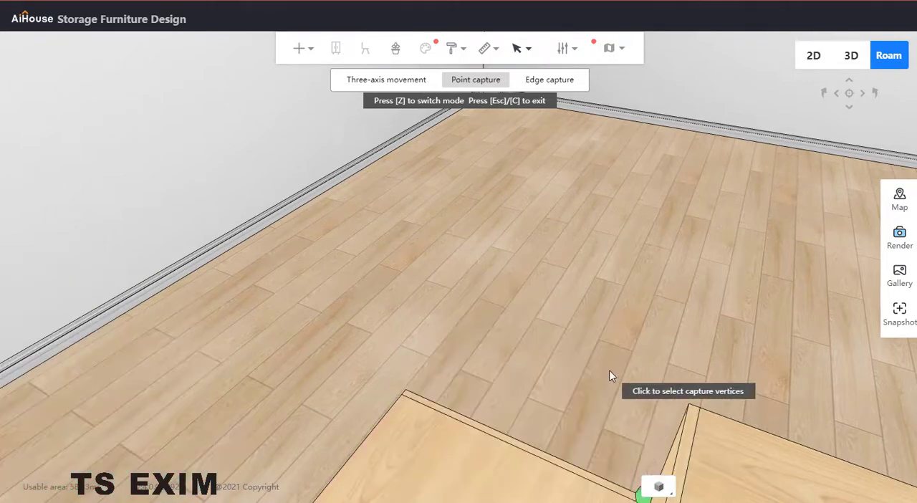
{"action": "left_click_drag", "start_coordinate": [609, 370], "coordinate": [572, 218]}
{"action": "key", "text": "Escape"}
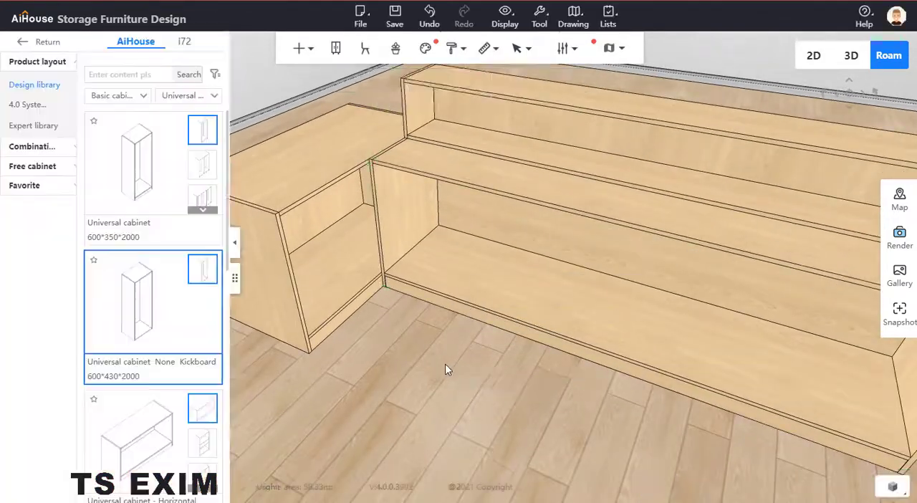
Step: Place another Universal cabinet None Kickboard behind the 1200-wide cabinet and set its width to 1200 and height to 300
{"action": "scroll", "coordinate": [446, 367], "scroll_direction": "down", "scroll_amount": 3}
{"action": "right_click_drag", "start_coordinate": [445, 367], "coordinate": [497, 398]}
{"action": "scroll", "coordinate": [497, 397], "scroll_direction": "up", "scroll_amount": 2}
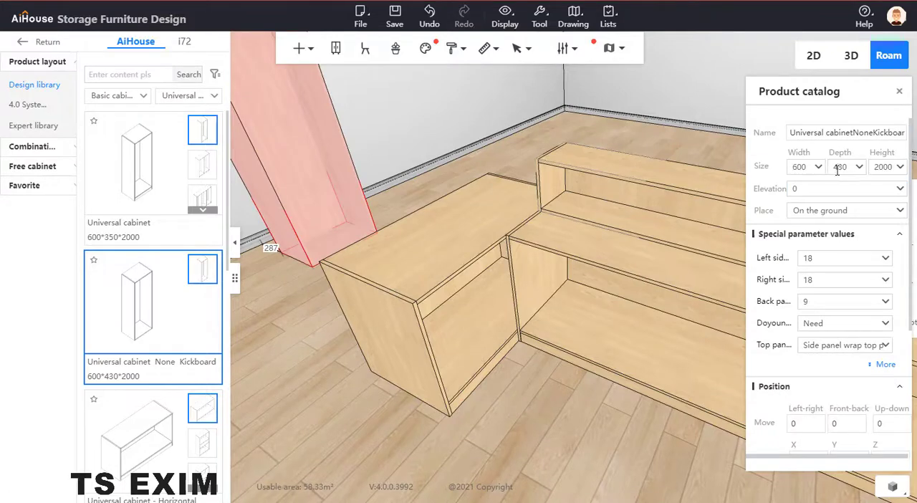
{"action": "left_click", "coordinate": [808, 167]}
{"action": "type", "text": "1200"}
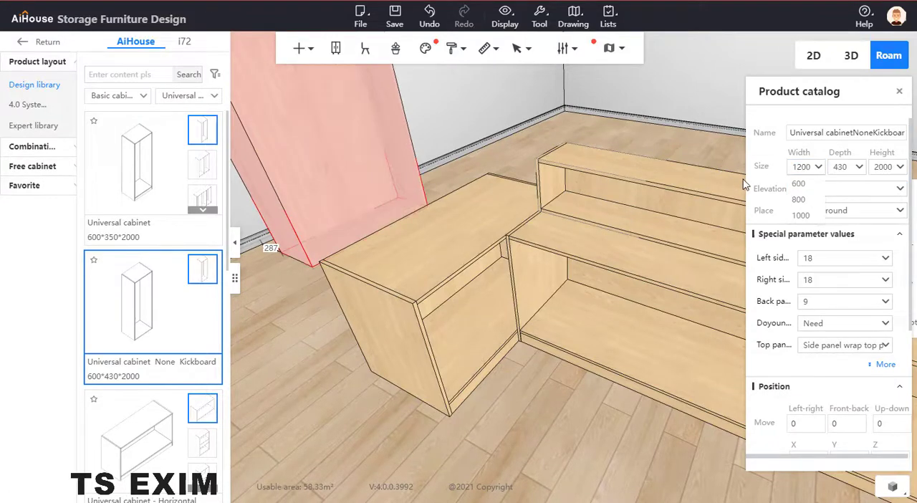
{"action": "left_click", "coordinate": [886, 167]}
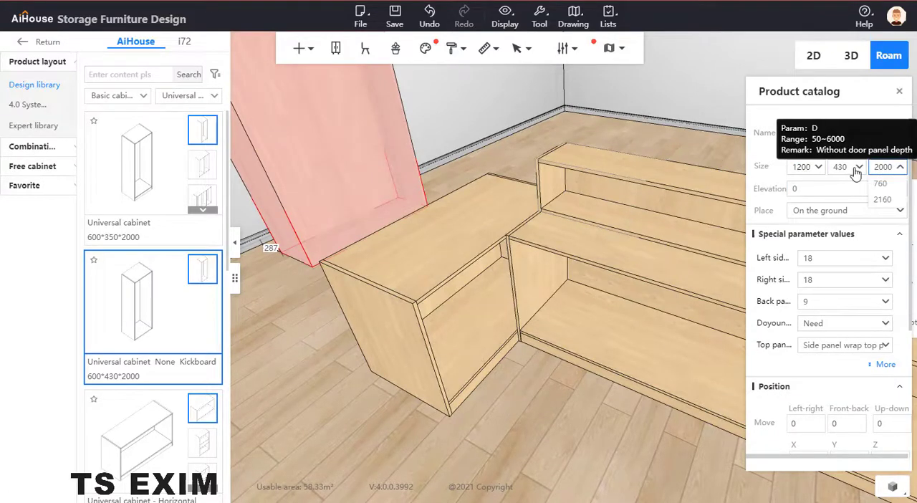
{"action": "left_click", "coordinate": [891, 167]}
{"action": "left_click", "coordinate": [900, 169]}
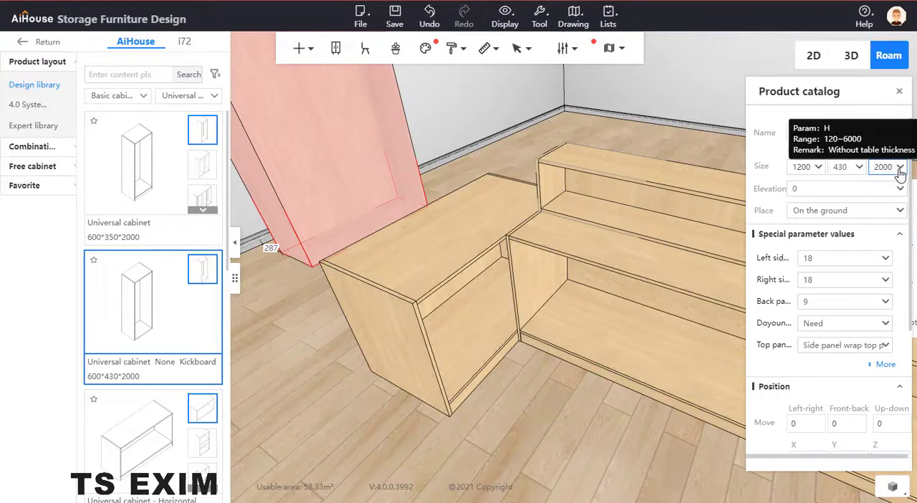
{"action": "left_click_drag", "start_coordinate": [891, 167], "coordinate": [841, 171]}
{"action": "type", "text": "300"}
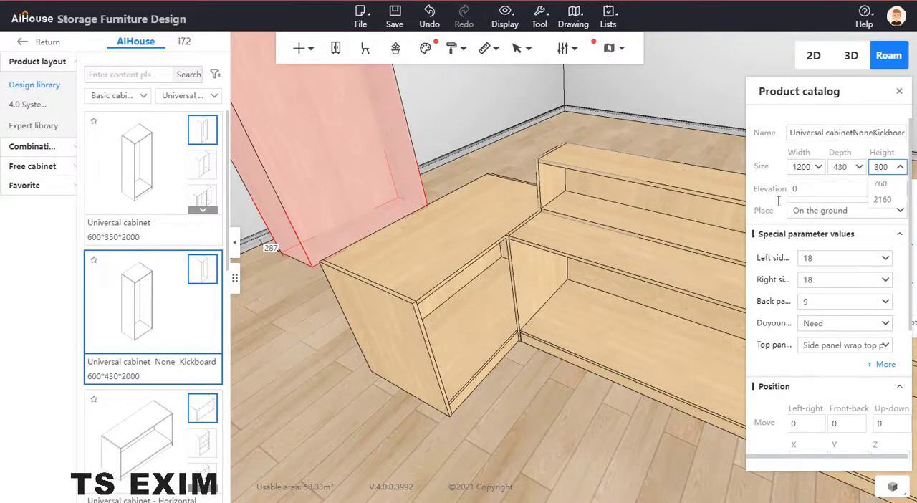
{"action": "left_click", "coordinate": [777, 200]}
Step: Set the depth of the new low cabinet behind the 1200-wide cabinet to 300
{"action": "double_click", "coordinate": [844, 167]}
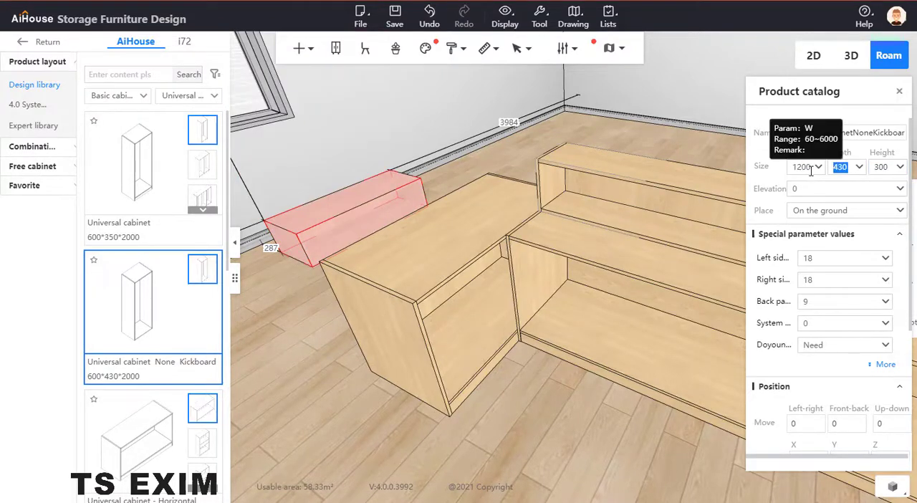
{"action": "type", "text": "300"}
{"action": "key", "text": "Return"}
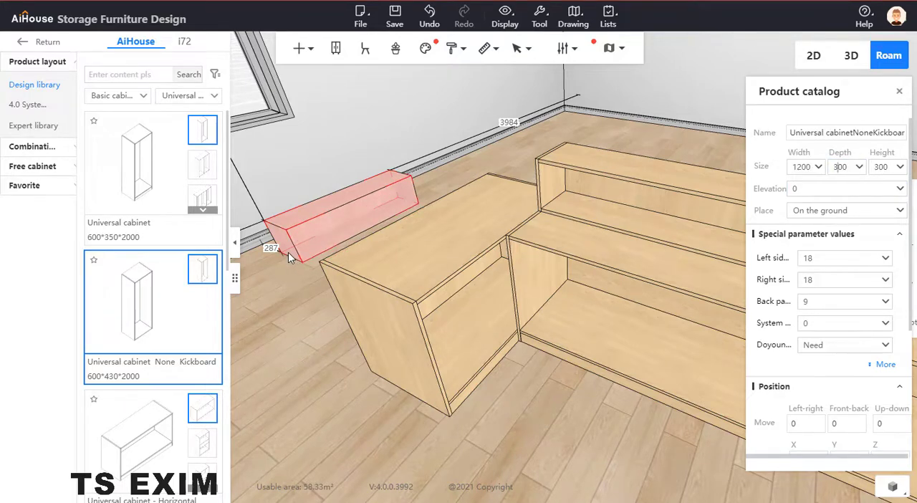
Step: Move the low 300-high cabinet with Point capture, snapping its back bottom corner onto the 1200-wide base cabinet's back top corner
{"action": "left_click", "coordinate": [288, 252]}
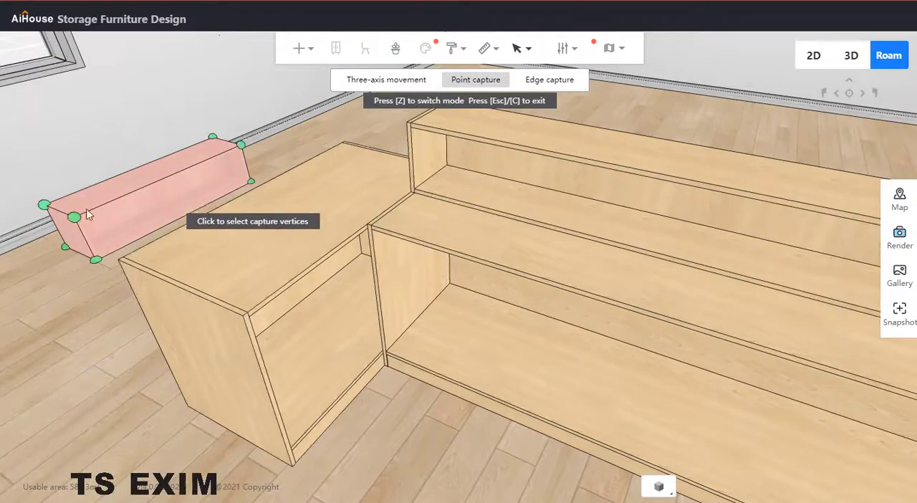
{"action": "left_click", "coordinate": [64, 246]}
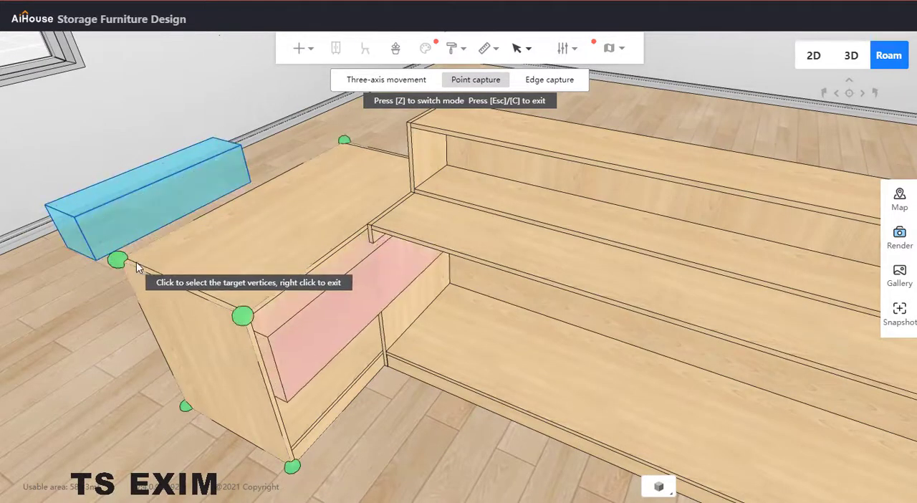
{"action": "left_click", "coordinate": [118, 261]}
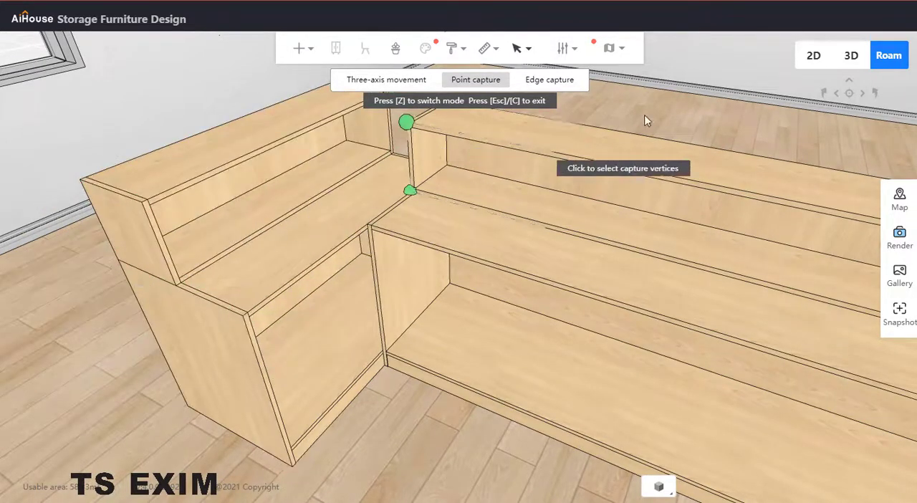
{"action": "key", "text": "Escape"}
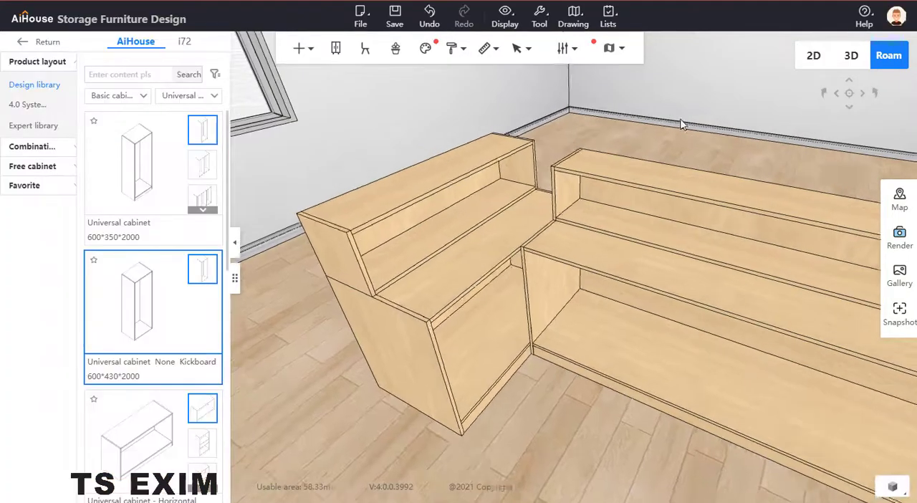
Step: Measure the gap between the facing top corners of the two upper cabinets with a size query
{"action": "left_click_drag", "start_coordinate": [681, 125], "coordinate": [628, 188]}
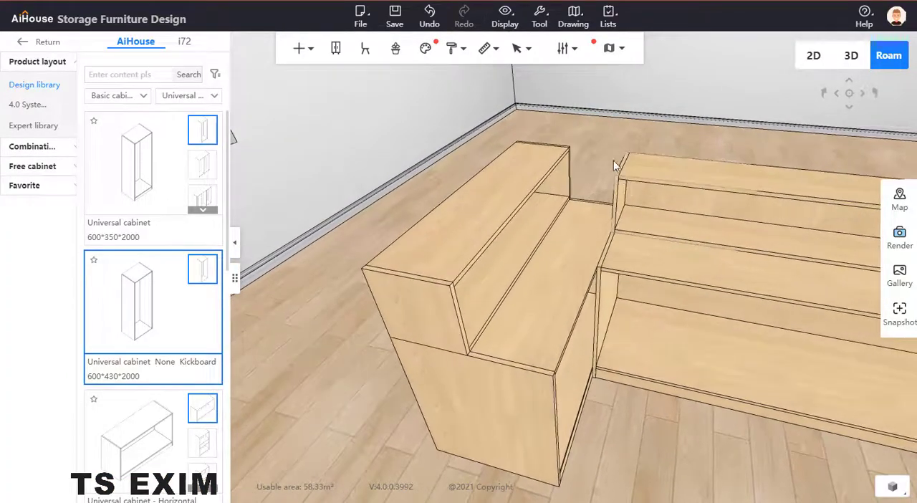
{"action": "left_click", "coordinate": [472, 114]}
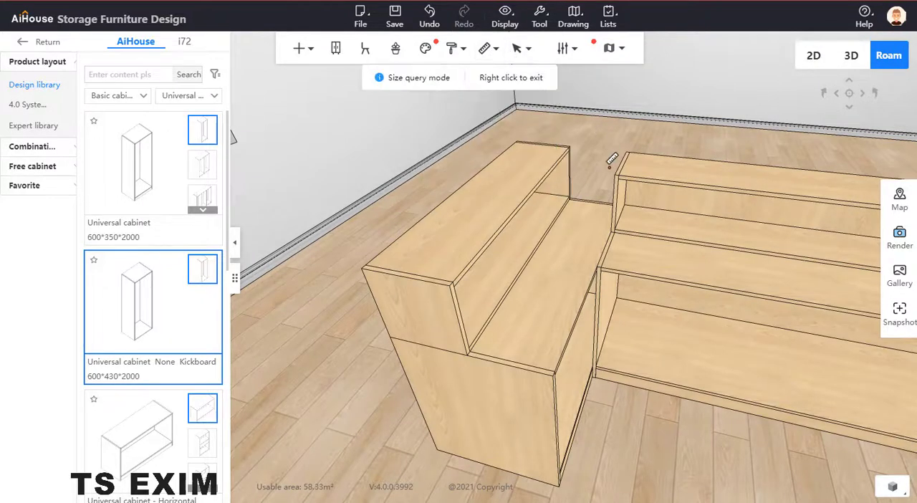
{"action": "left_click", "coordinate": [623, 156]}
{"action": "left_click", "coordinate": [556, 154]}
{"action": "right_click", "coordinate": [636, 122]}
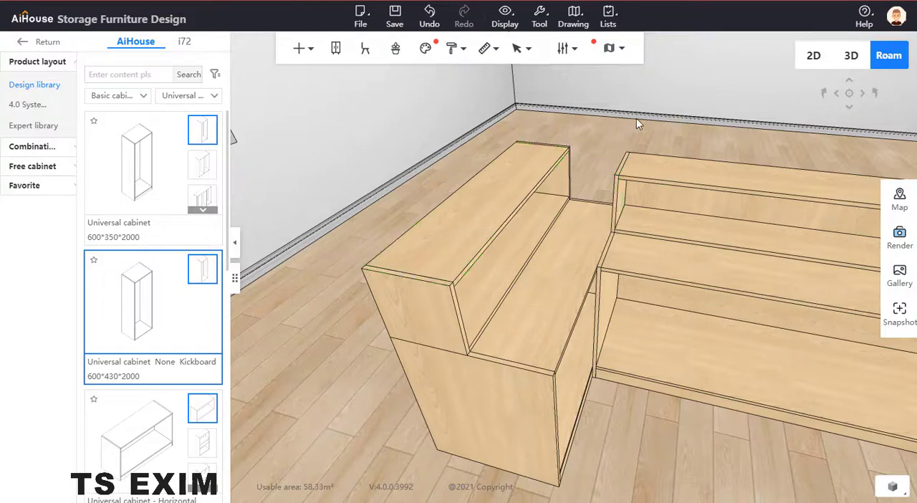
{"action": "right_click", "coordinate": [629, 119]}
Step: Shift the 2400-wide upper cabinet 300 towards the shorter upper cabinet by subtracting 300 from its side wall distance
{"action": "right_click_drag", "start_coordinate": [739, 106], "coordinate": [720, 55]}
{"action": "left_click", "coordinate": [647, 156]}
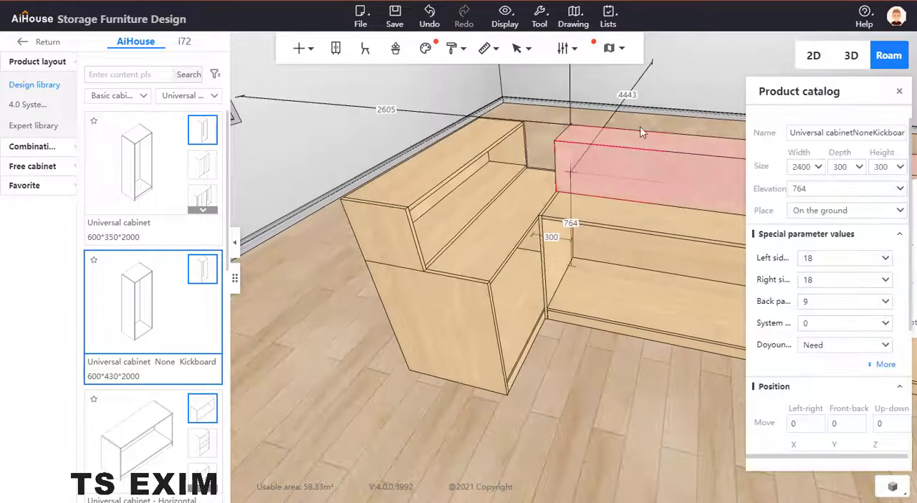
{"action": "right_click_drag", "start_coordinate": [660, 104], "coordinate": [645, 106]}
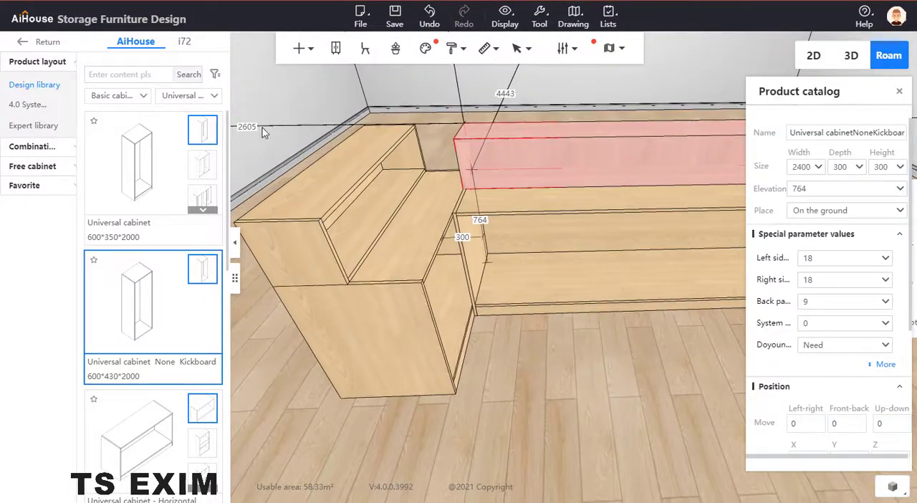
{"action": "type", "text": "-300"}
{"action": "key", "text": "Return"}
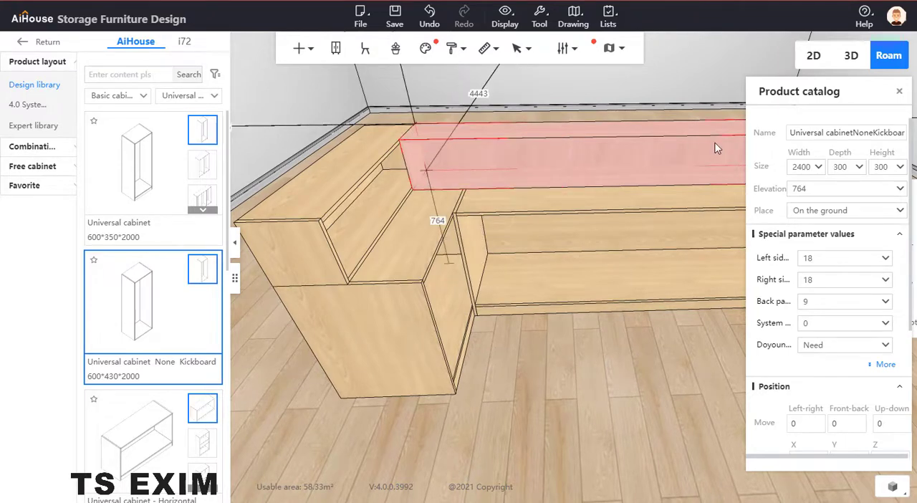
Step: Increase the long upper cabinet's width by 300 to 2700
{"action": "left_click", "coordinate": [812, 166]}
{"action": "type", "text": "+"}
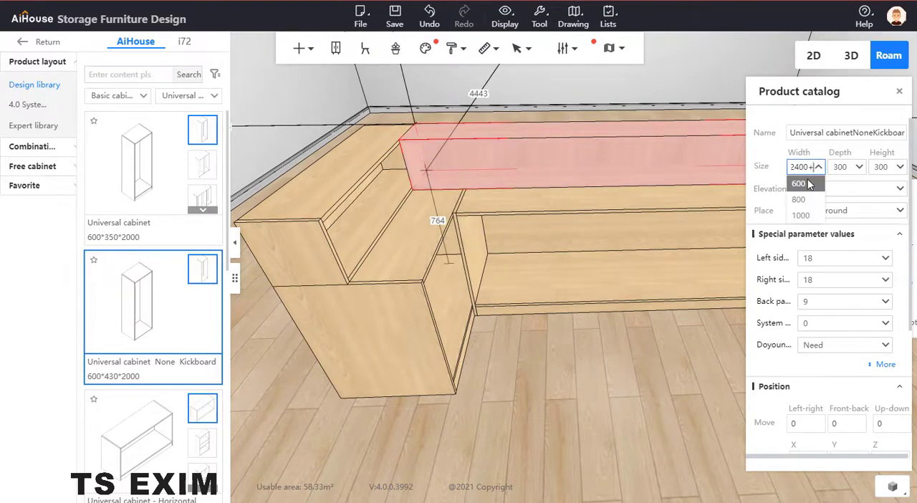
{"action": "type", "text": "300"}
{"action": "key", "text": "Return"}
{"action": "left_click_drag", "start_coordinate": [722, 311], "coordinate": [722, 236]}
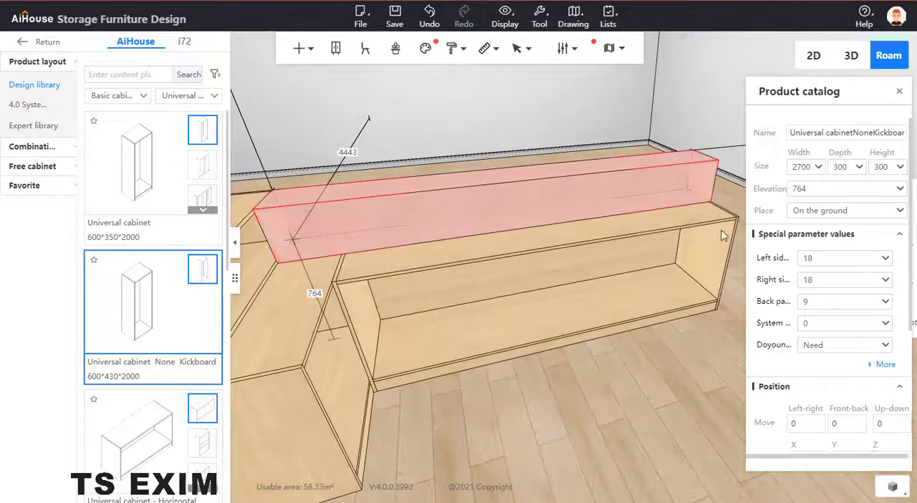
Step: Inspect the assembled counter's corner and check the sizes of the short upper cabinet and both base cabinets
{"action": "left_click_drag", "start_coordinate": [604, 135], "coordinate": [692, 173]}
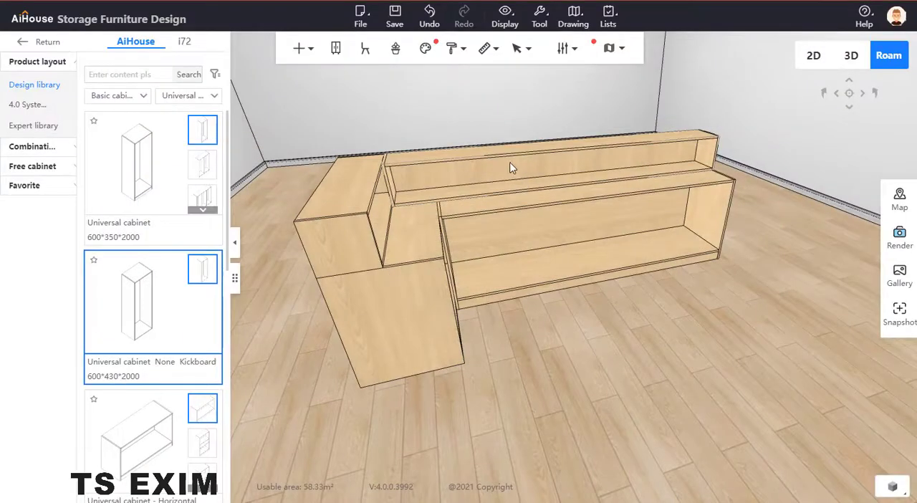
{"action": "right_click_drag", "start_coordinate": [628, 300], "coordinate": [659, 376]}
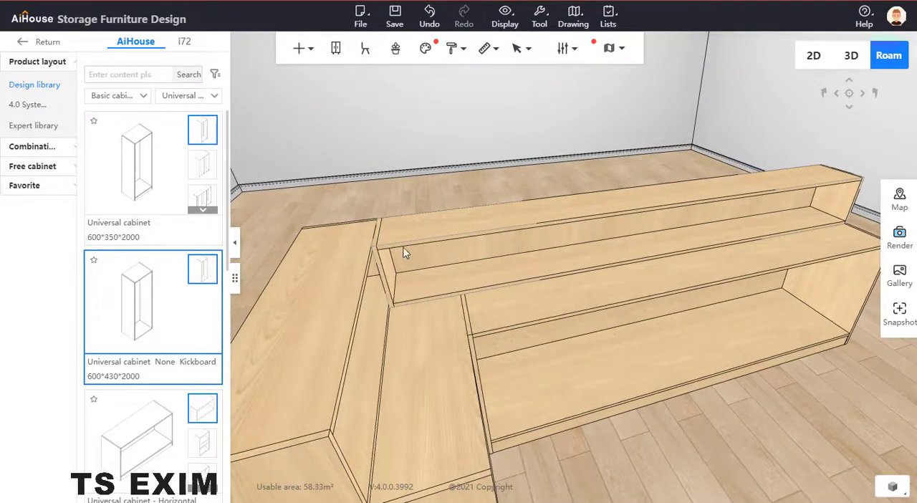
{"action": "scroll", "coordinate": [444, 171], "scroll_direction": "down", "scroll_amount": 4}
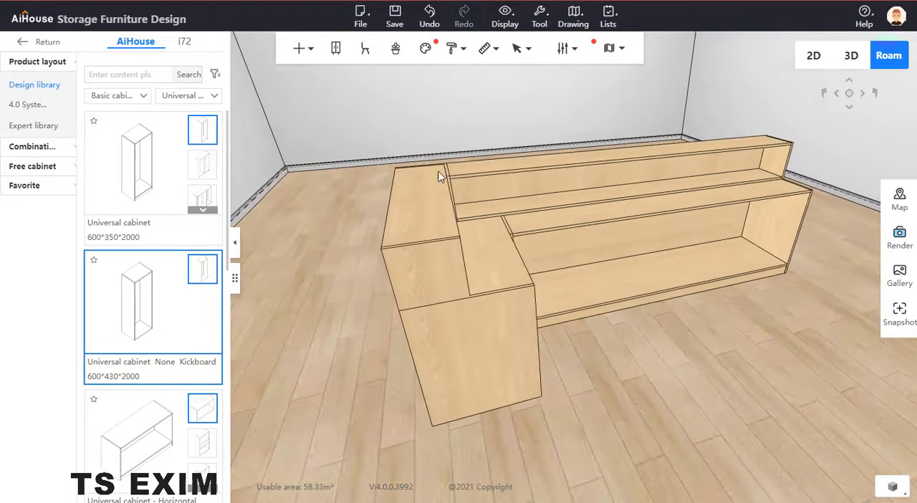
{"action": "left_click", "coordinate": [423, 190]}
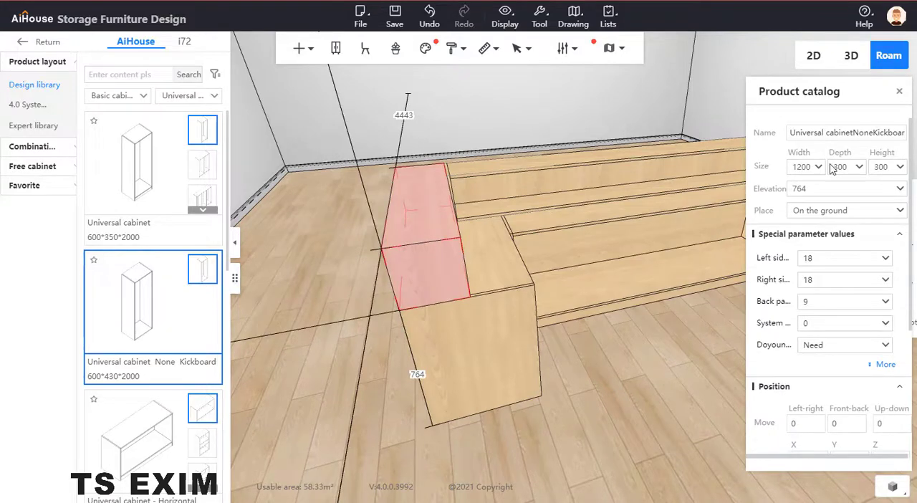
{"action": "left_click_drag", "start_coordinate": [522, 148], "coordinate": [476, 111]}
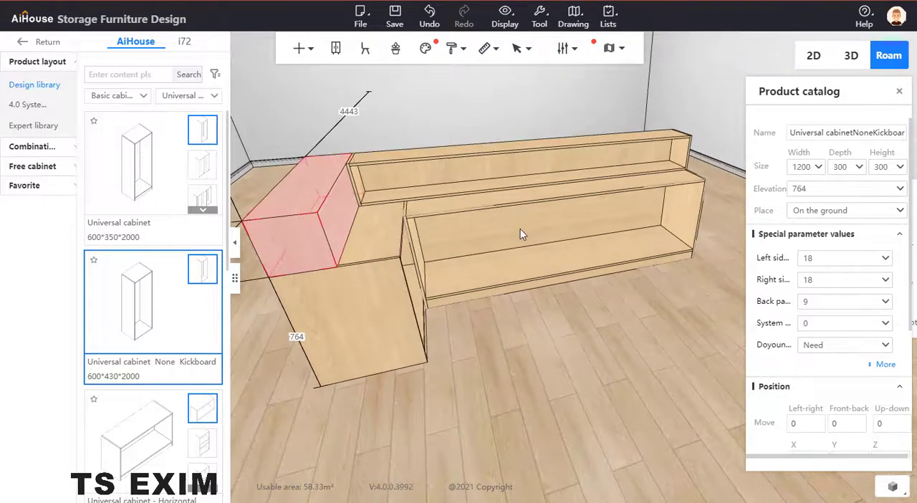
{"action": "left_click", "coordinate": [521, 234]}
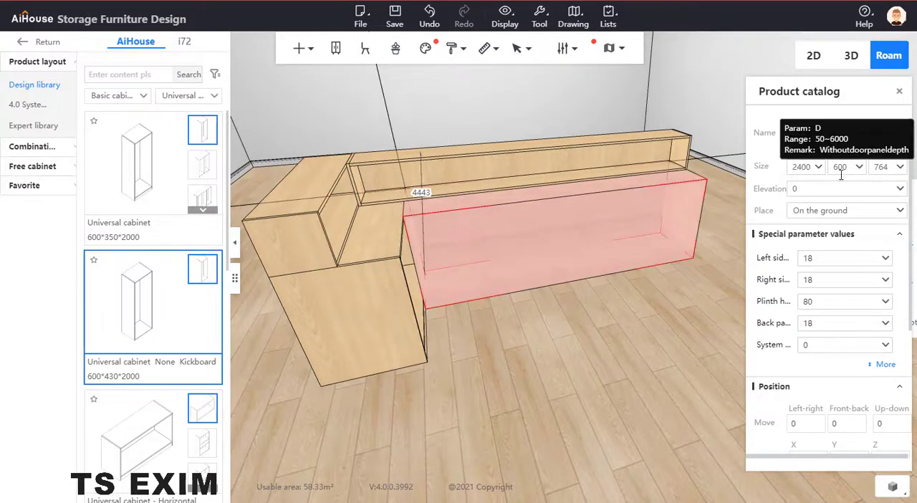
{"action": "left_click", "coordinate": [395, 278]}
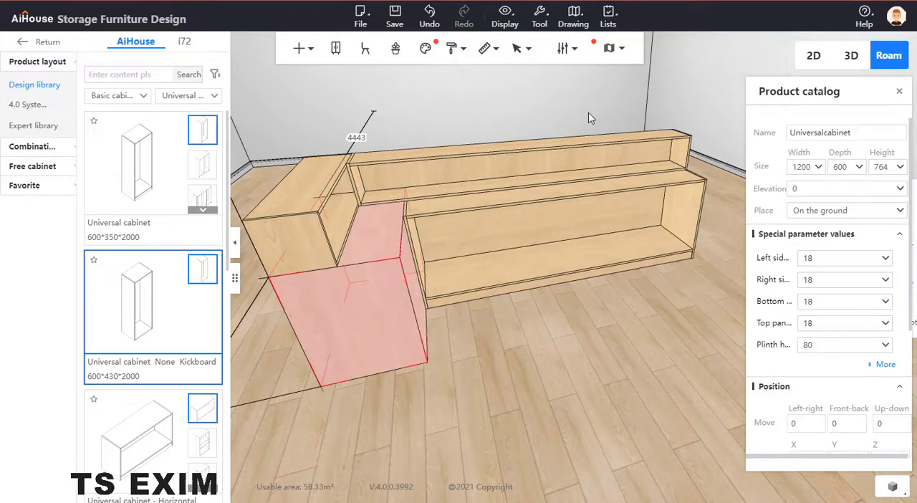
{"action": "key", "text": "s"}
{"action": "key", "text": "a"}
{"action": "left_click", "coordinate": [732, 443]}
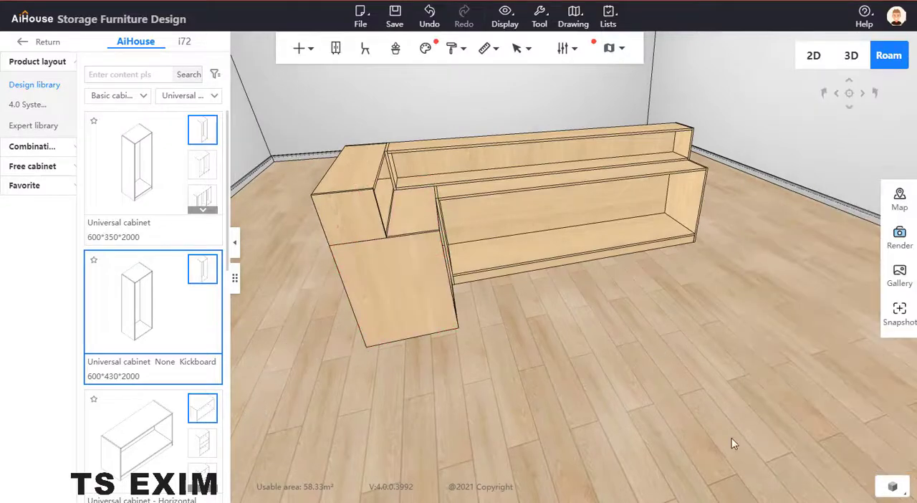
Step: Place a Super Board (Unlimited) from the Parts library's Panel class on the floor in front of the counter
{"action": "left_click_drag", "start_coordinate": [720, 459], "coordinate": [634, 351]}
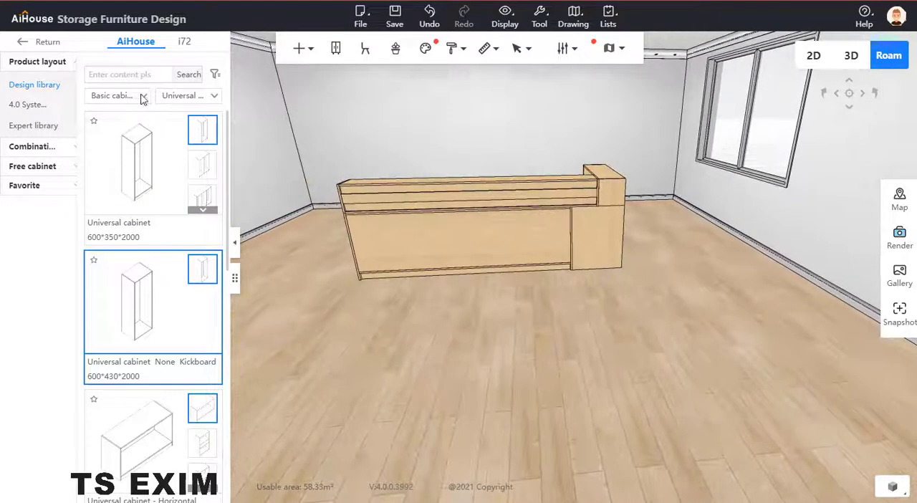
{"action": "left_click", "coordinate": [117, 95]}
{"action": "left_click", "coordinate": [186, 116]}
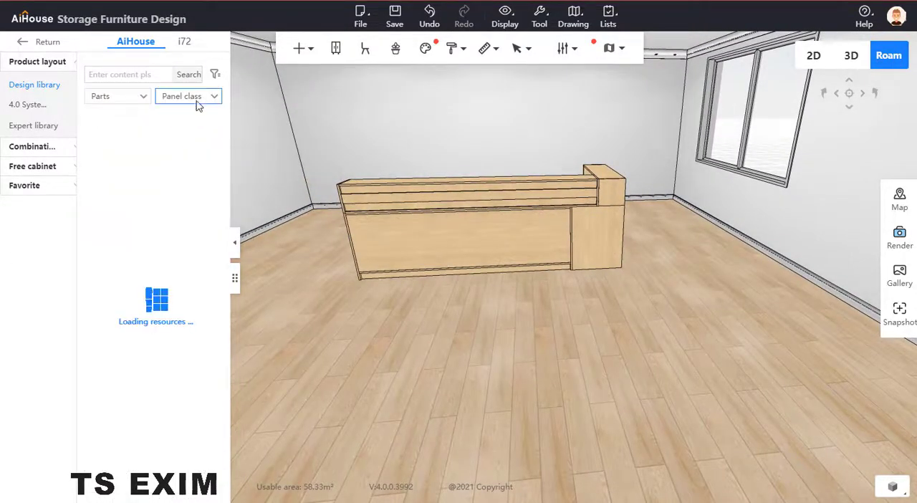
{"action": "left_click", "coordinate": [141, 172]}
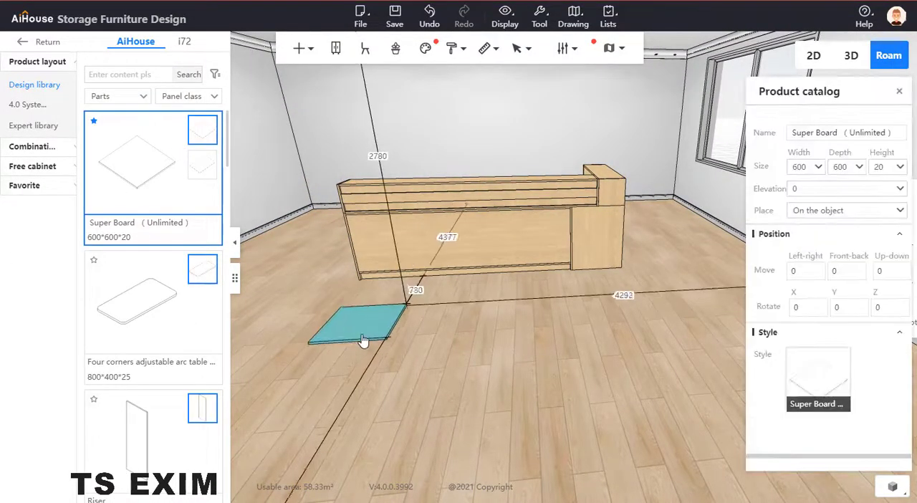
{"action": "left_click", "coordinate": [367, 350]}
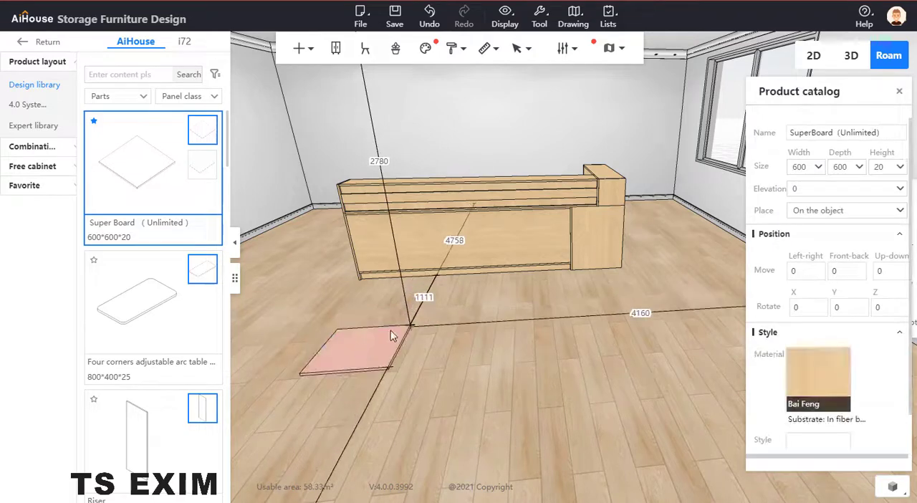
Step: Set the Super Board's width to 3000
{"action": "left_click", "coordinate": [813, 167]}
{"action": "type", "text": "3000"}
{"action": "key", "text": "Return"}
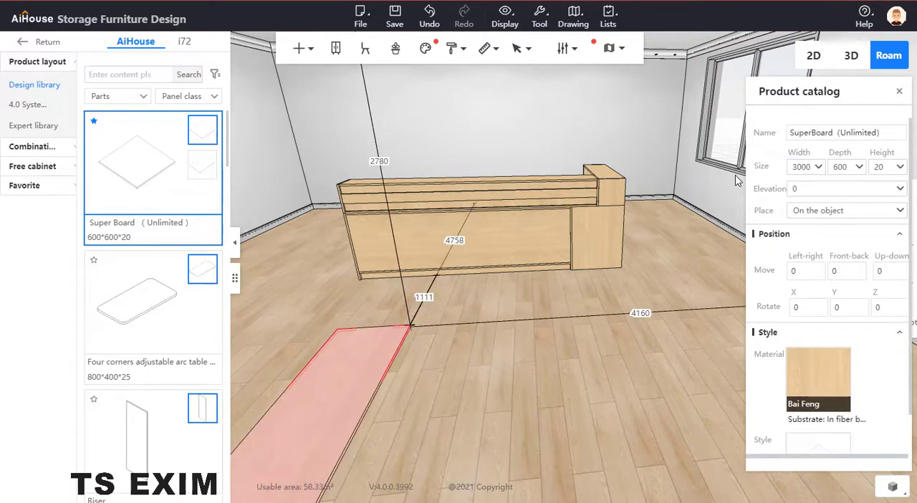
Step: Set the Super Board's width to 300 and its depth to 300
{"action": "left_click", "coordinate": [804, 166]}
{"action": "type", "text": "300"}
{"action": "key", "text": "Return"}
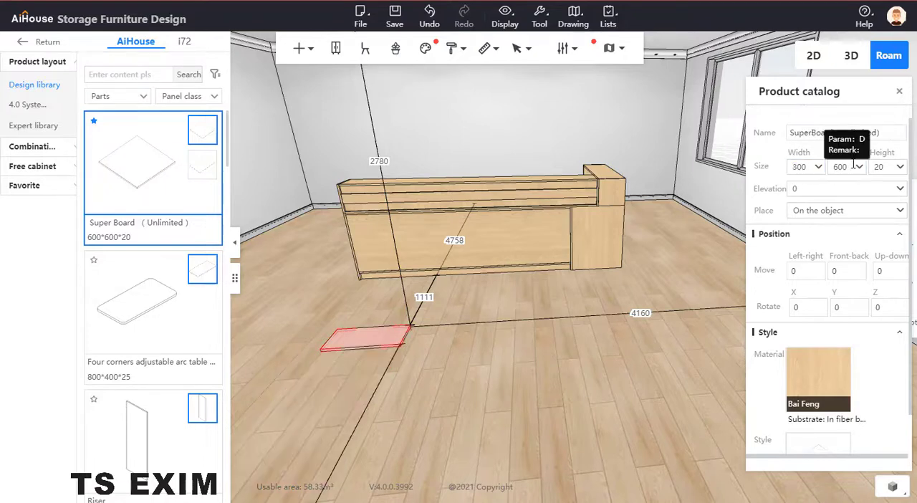
{"action": "left_click", "coordinate": [838, 167]}
{"action": "type", "text": "30"}
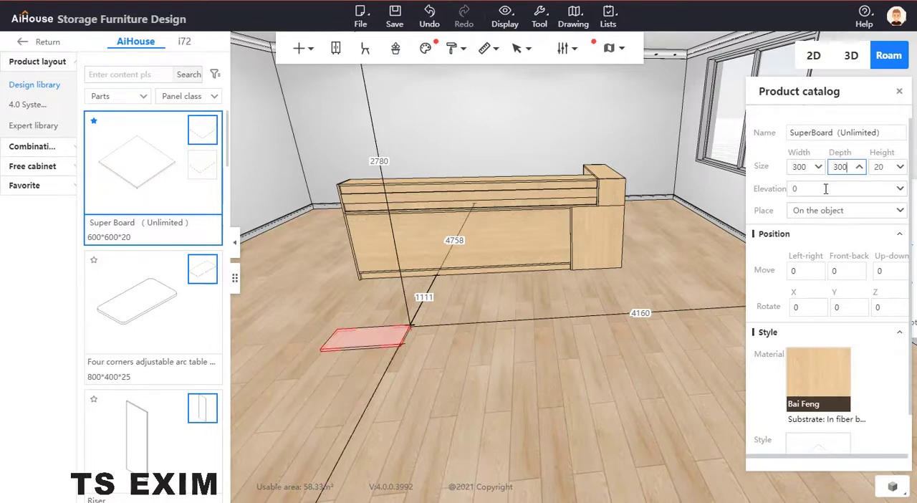
{"action": "key", "text": "Return"}
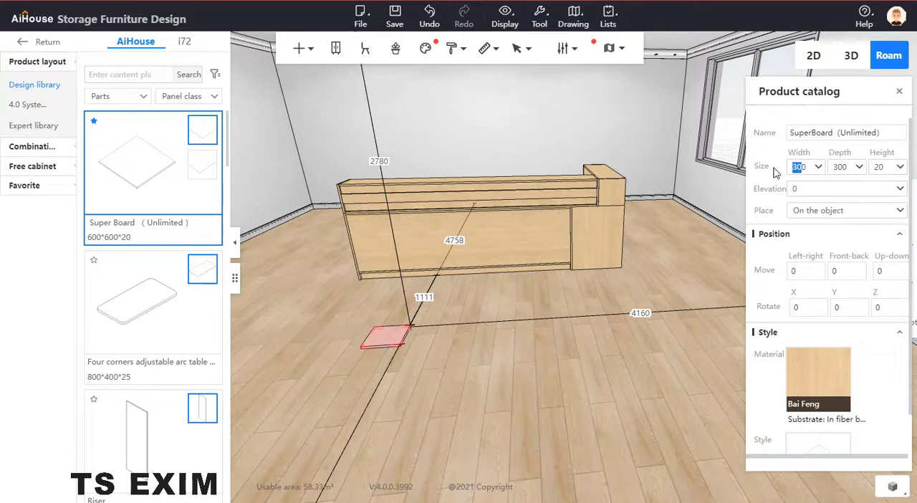
Step: Set the Super Board's width to 1200 and its depth to 3000
{"action": "left_click", "coordinate": [794, 169]}
{"action": "type", "text": "1000"}
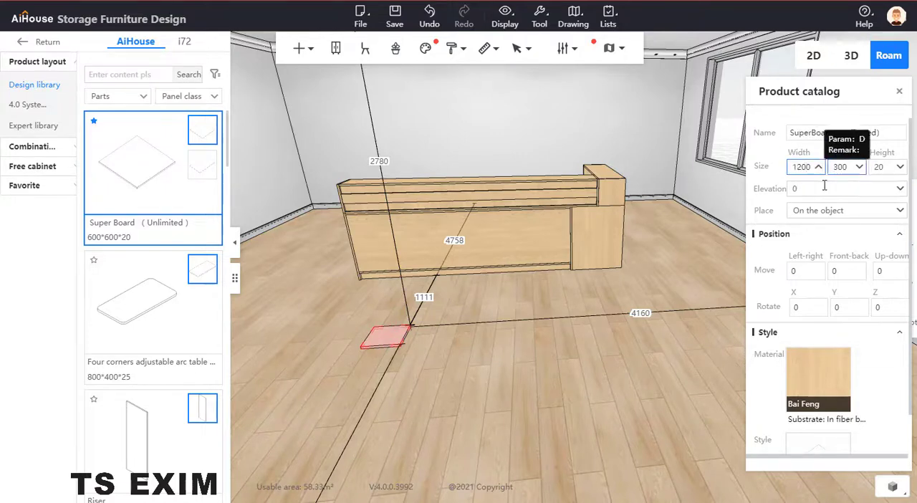
{"action": "key", "text": "Return"}
{"action": "left_click", "coordinate": [840, 169]}
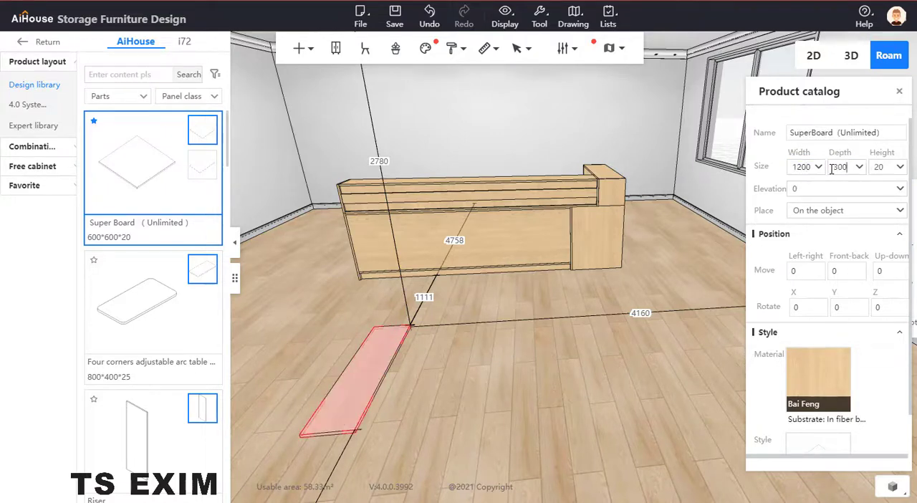
{"action": "type", "text": "3000"}
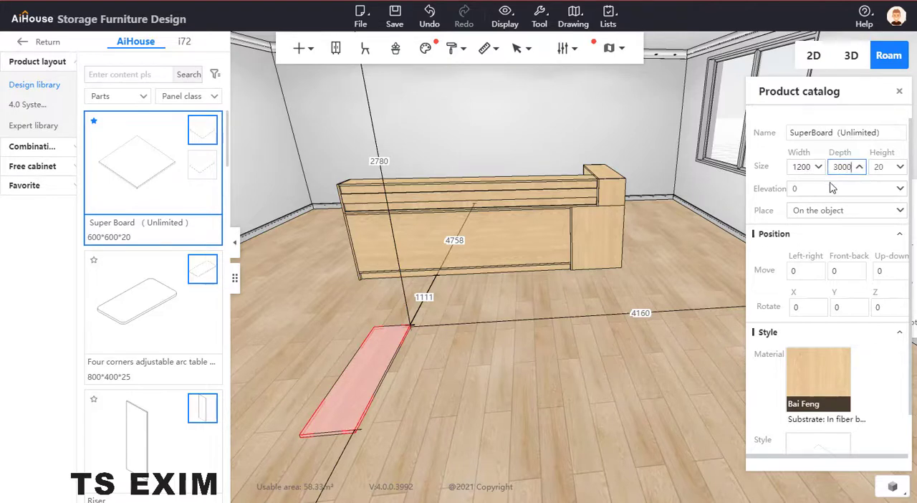
{"action": "key", "text": "Return"}
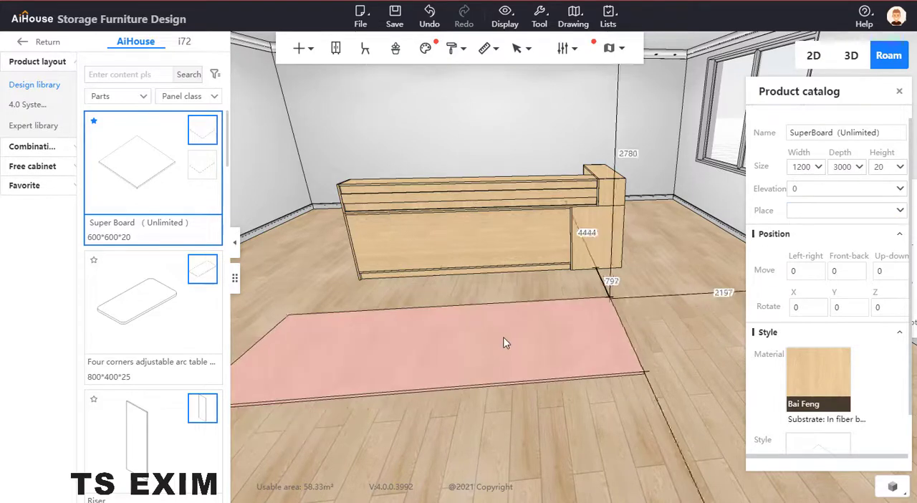
Step: Reposition the 1200 by 3000 board on the open floor in front of the counter, about 1750 from the window wall
{"action": "middle_click_drag", "start_coordinate": [544, 419], "coordinate": [588, 403]}
{"action": "right_click_drag", "start_coordinate": [582, 383], "coordinate": [618, 405]}
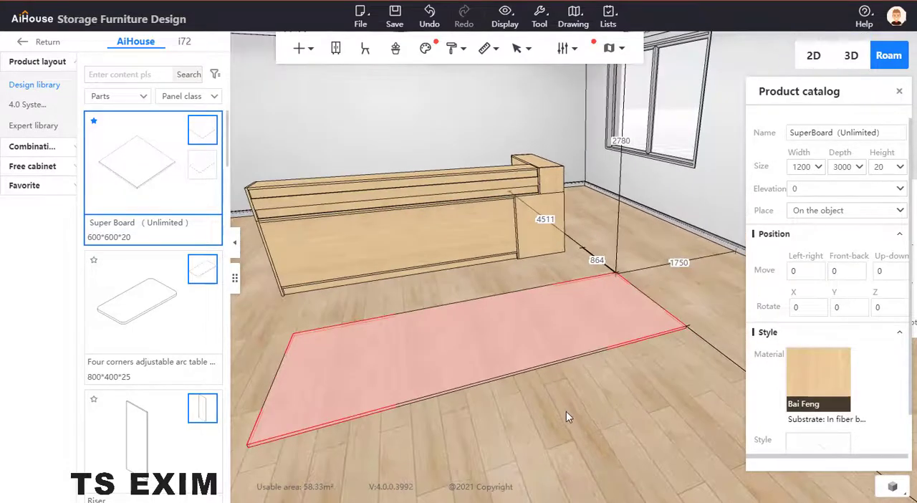
{"action": "middle_click_drag", "start_coordinate": [542, 415], "coordinate": [547, 401]}
Step: Open the 1200 by 3000 Super Board for panel point editing and delete its rectangular outline
{"action": "scroll", "coordinate": [547, 401], "scroll_direction": "down", "scroll_amount": 2}
{"action": "key", "text": "b"}
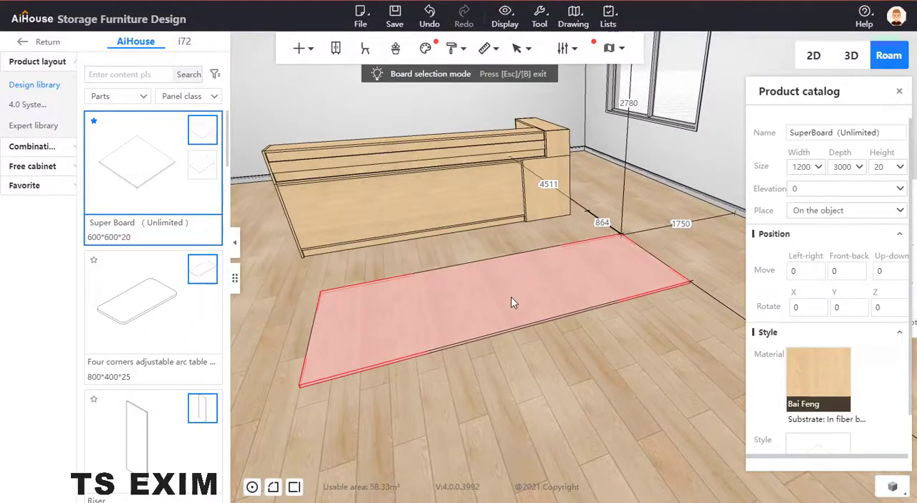
{"action": "right_click", "coordinate": [511, 297]}
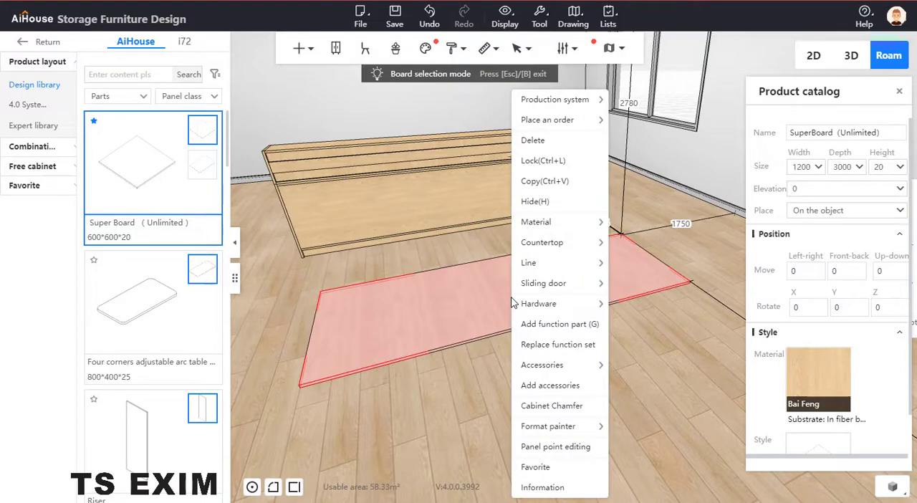
{"action": "left_click", "coordinate": [558, 444]}
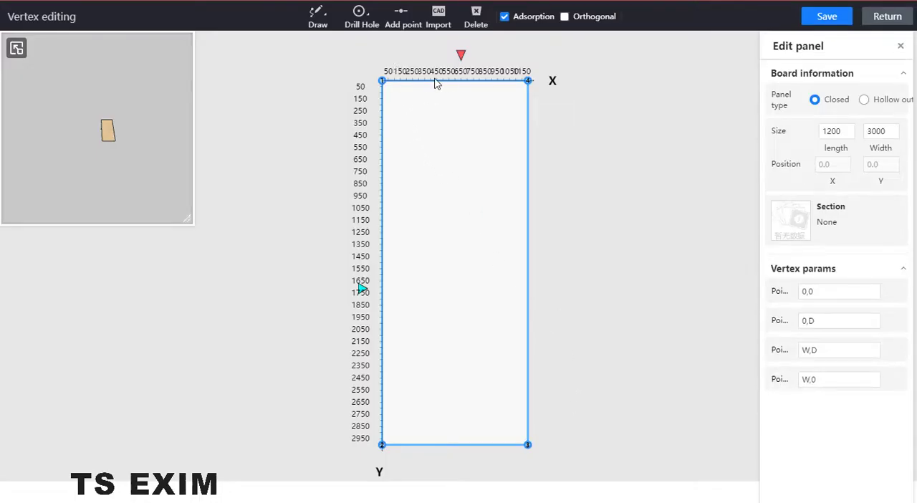
{"action": "left_click", "coordinate": [461, 181]}
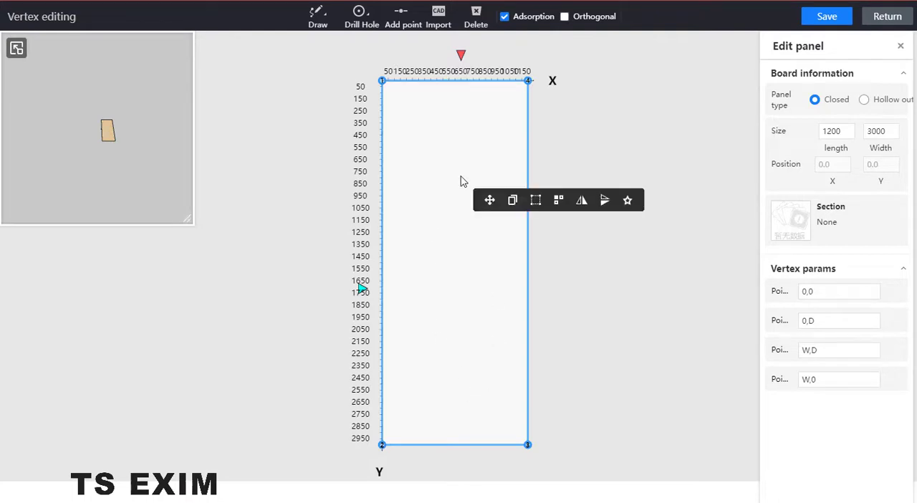
{"action": "key", "text": "Delete"}
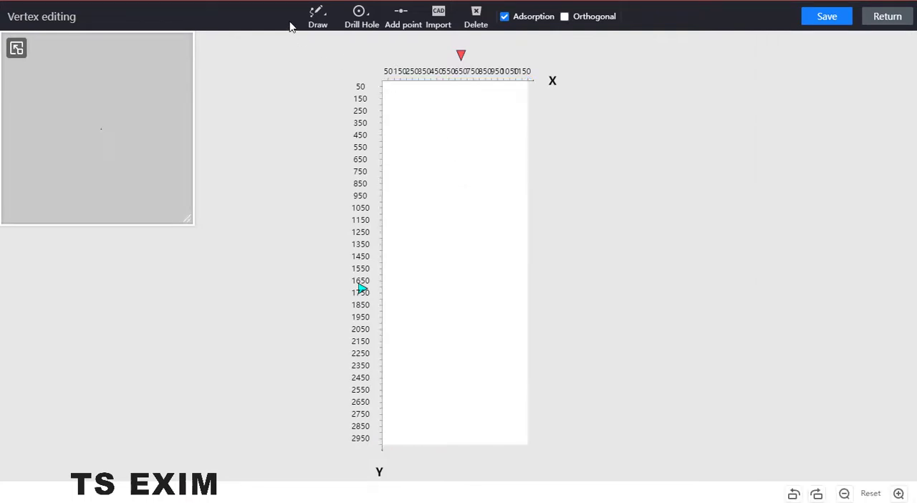
Step: Draw a closed L-shaped outline with 300-wide legs spanning the full 1200 by 3000 area, and save the board shape
{"action": "left_click", "coordinate": [318, 16]}
{"action": "left_click", "coordinate": [319, 44]}
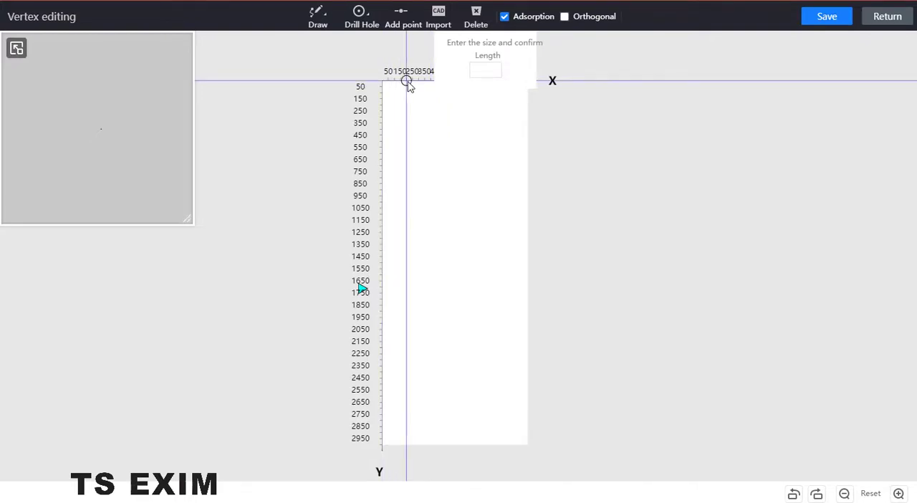
{"action": "type", "text": "3"}
{"action": "left_click", "coordinate": [418, 80]}
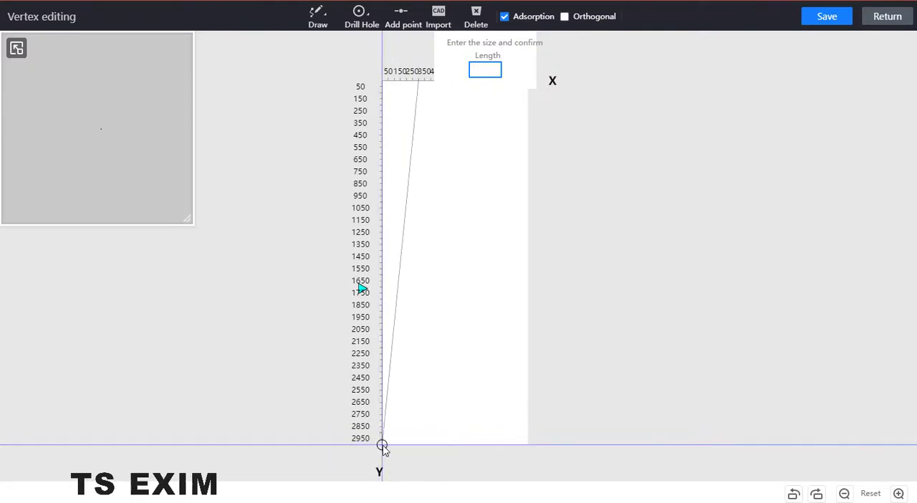
{"action": "left_click", "coordinate": [418, 409]}
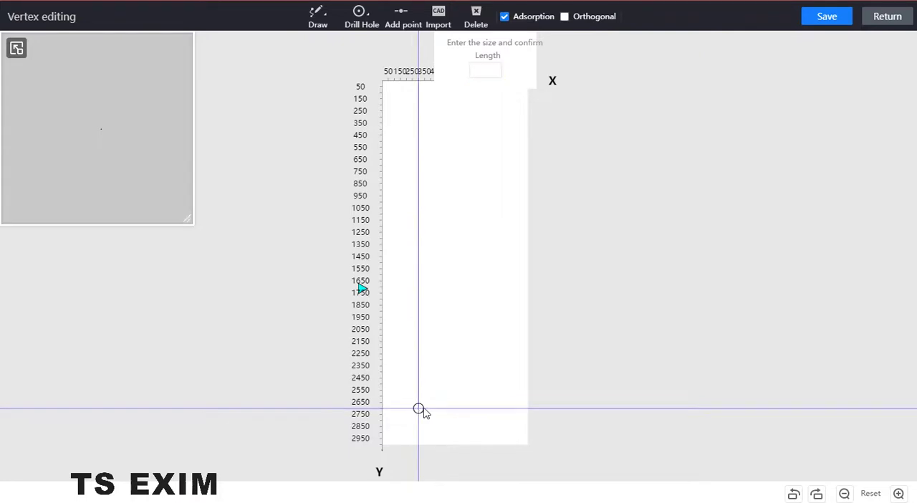
{"action": "left_click", "coordinate": [530, 432]}
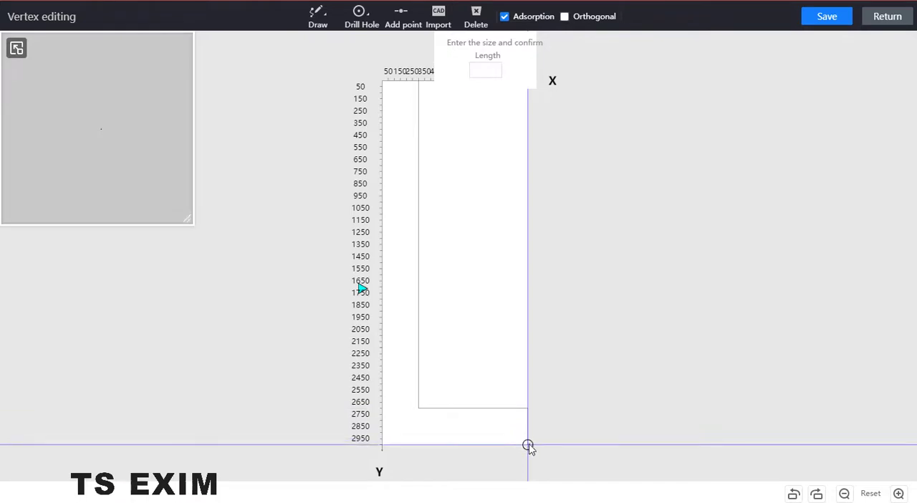
{"action": "left_click", "coordinate": [525, 445]}
{"action": "left_click", "coordinate": [386, 444]}
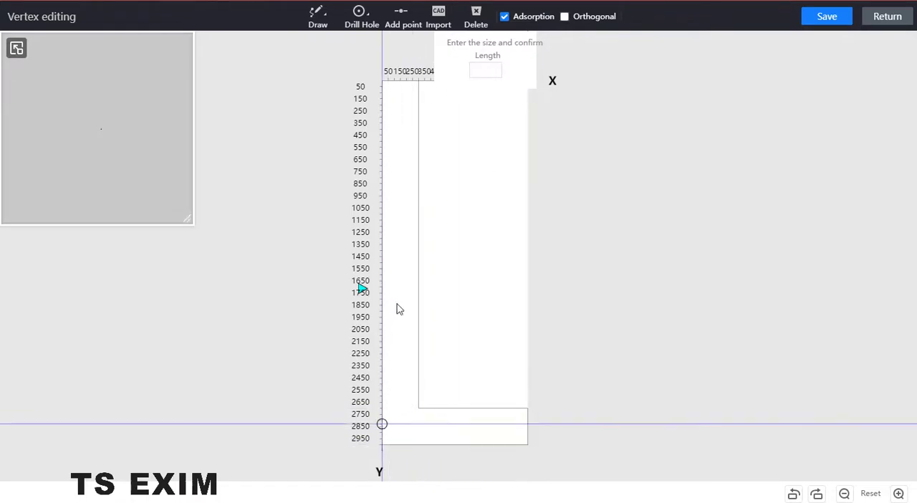
{"action": "left_click", "coordinate": [381, 81]}
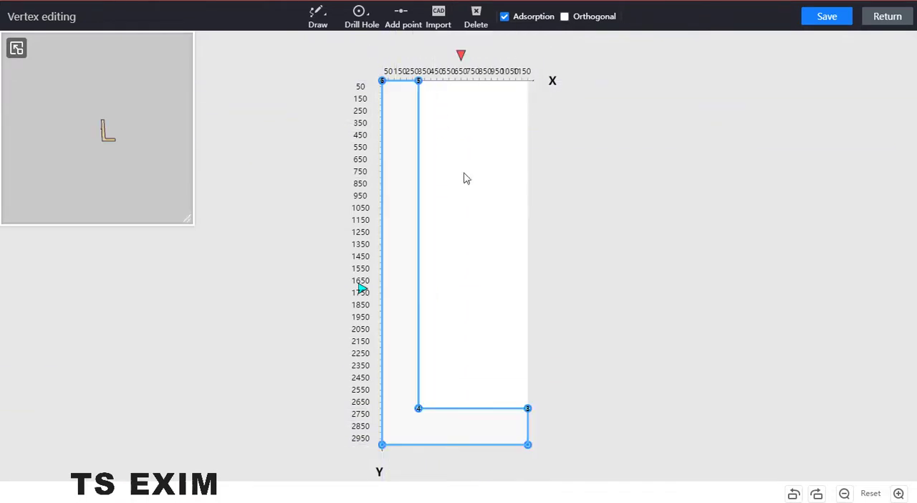
{"action": "left_click", "coordinate": [835, 26]}
{"action": "left_click", "coordinate": [884, 18]}
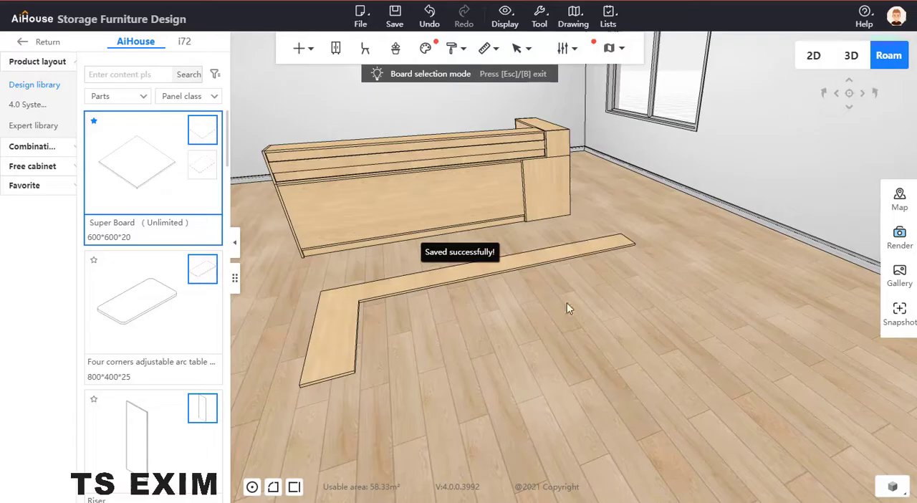
Step: Try rotating the L-shaped board 90 degrees about the X axis and reset that rotation to 0
{"action": "left_click", "coordinate": [419, 283]}
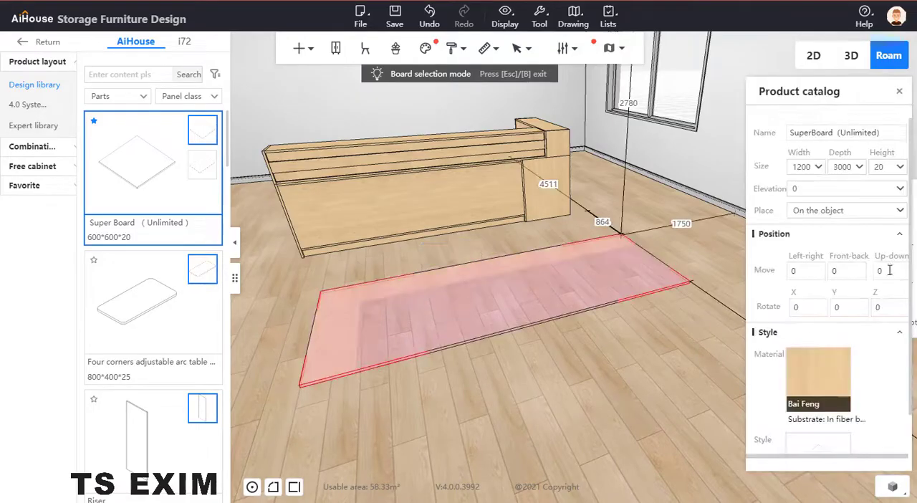
{"action": "left_click", "coordinate": [851, 308]}
{"action": "key", "text": "Return"}
{"action": "left_click_drag", "start_coordinate": [851, 308], "coordinate": [768, 309]}
{"action": "type", "text": "0"}
{"action": "key", "text": "Return"}
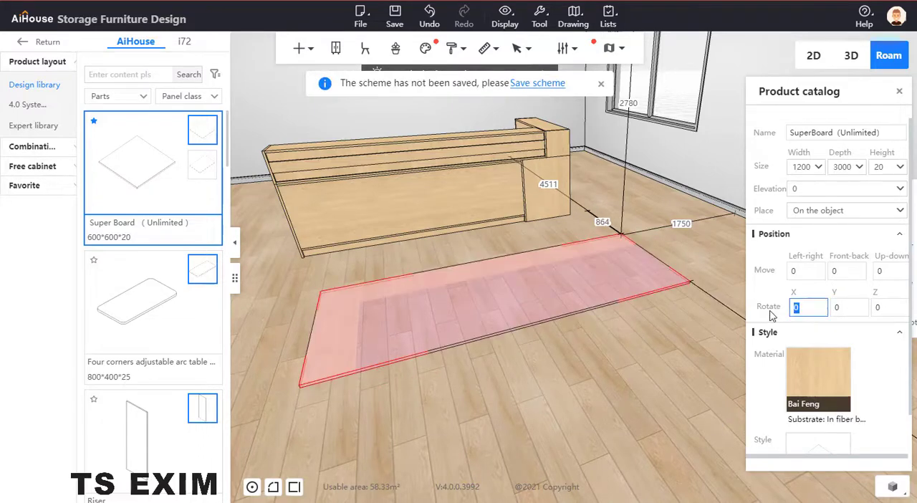
{"action": "key", "text": "Return"}
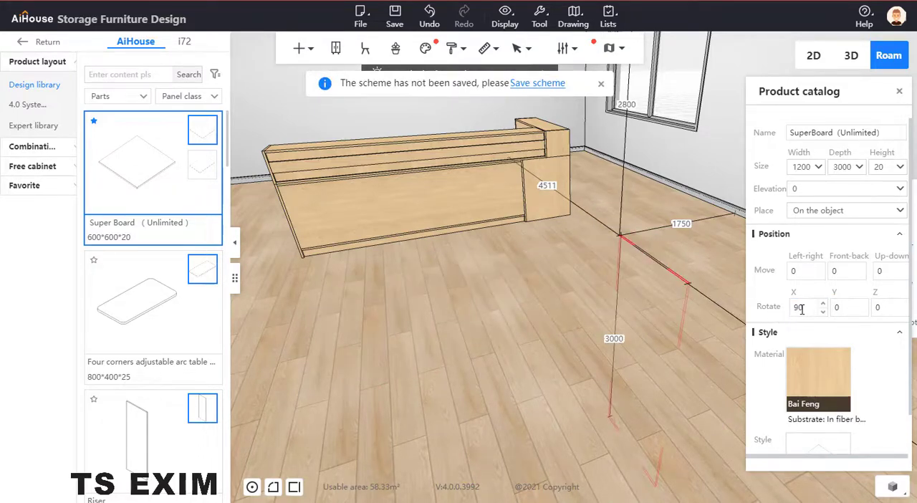
{"action": "left_click_drag", "start_coordinate": [801, 309], "coordinate": [777, 312]}
{"action": "type", "text": "0"}
{"action": "key", "text": "Return"}
Step: Set the L-shaped board's Z rotation to 180 degrees after trying 90 degrees
{"action": "left_click_drag", "start_coordinate": [876, 309], "coordinate": [859, 313]}
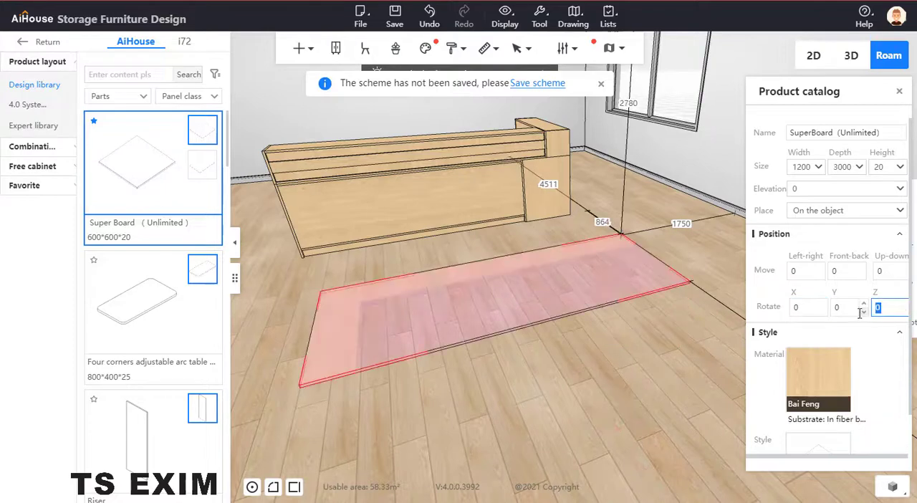
{"action": "type", "text": "90"}
{"action": "key", "text": "Return"}
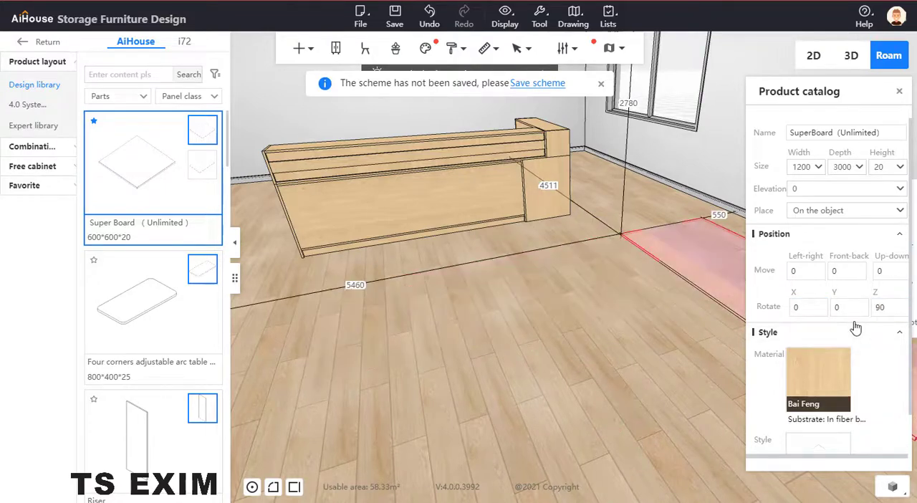
{"action": "right_click_drag", "start_coordinate": [686, 330], "coordinate": [719, 320]}
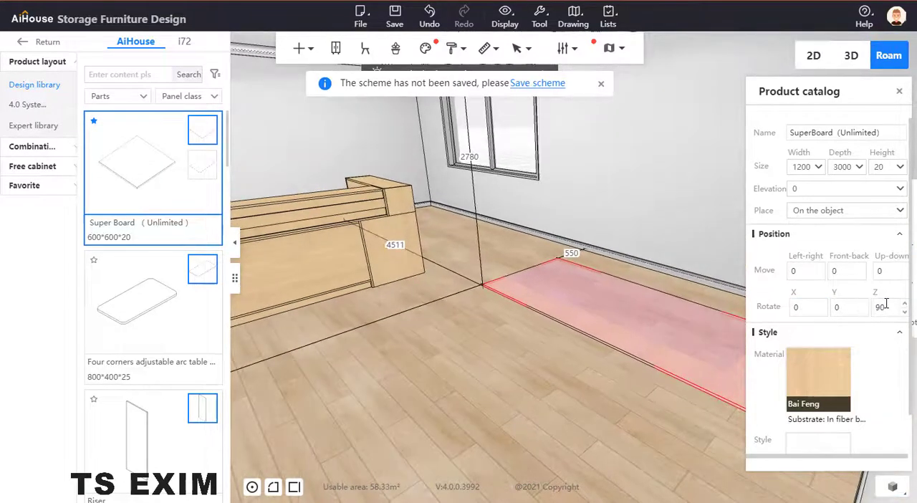
{"action": "left_click_drag", "start_coordinate": [879, 307], "coordinate": [854, 311]}
{"action": "type", "text": "180"}
{"action": "key", "text": "Return"}
Step: Move the L-shaped board by point capture, snapping its outer corner to the top front corner of the counter's upper tier
{"action": "right_click_drag", "start_coordinate": [492, 313], "coordinate": [644, 310]}
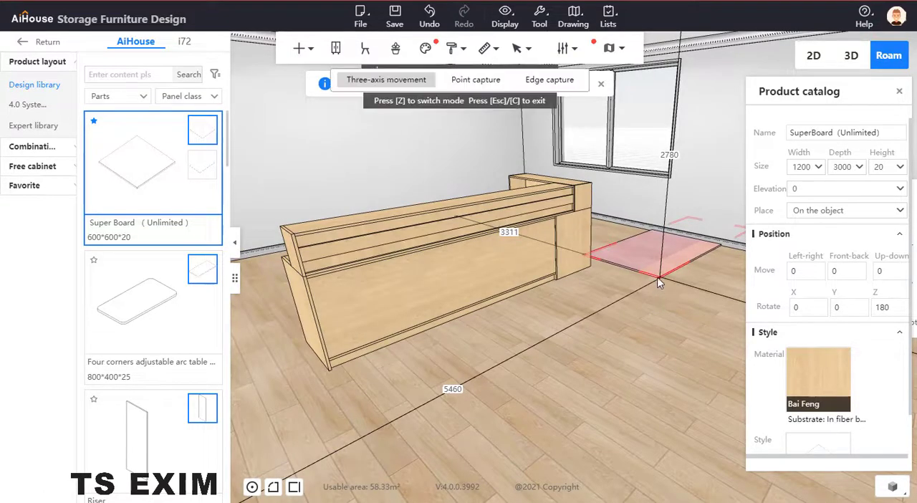
{"action": "key", "text": "z"}
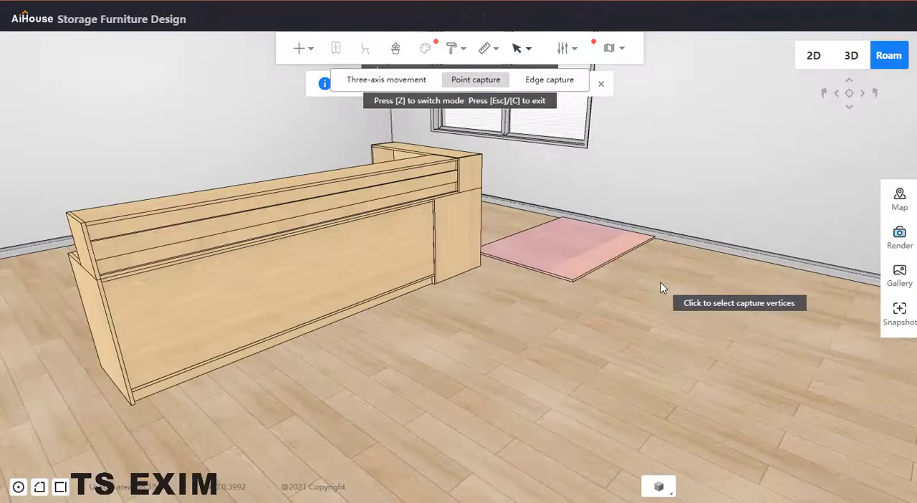
{"action": "left_click", "coordinate": [573, 283]}
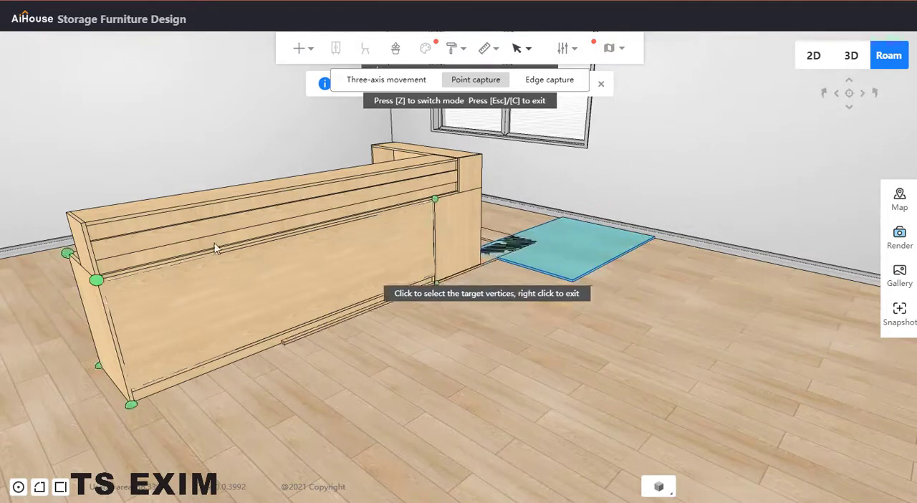
{"action": "left_click", "coordinate": [83, 219]}
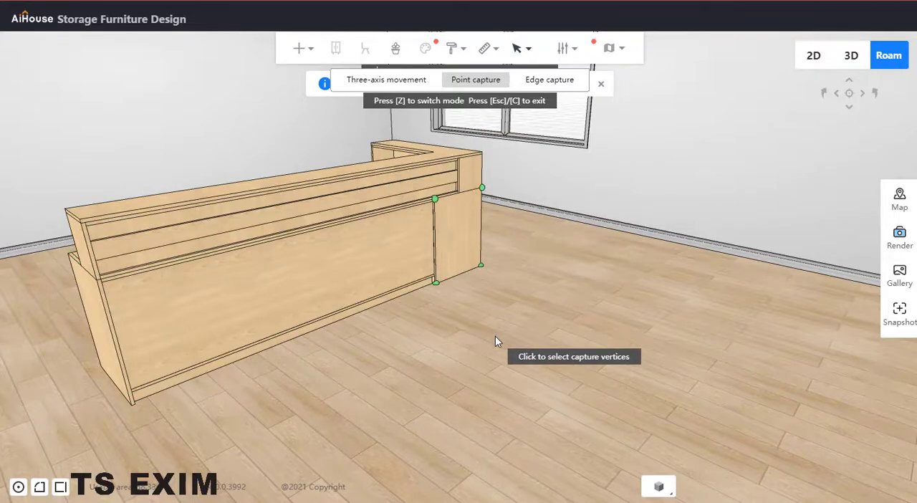
{"action": "key", "text": "Escape"}
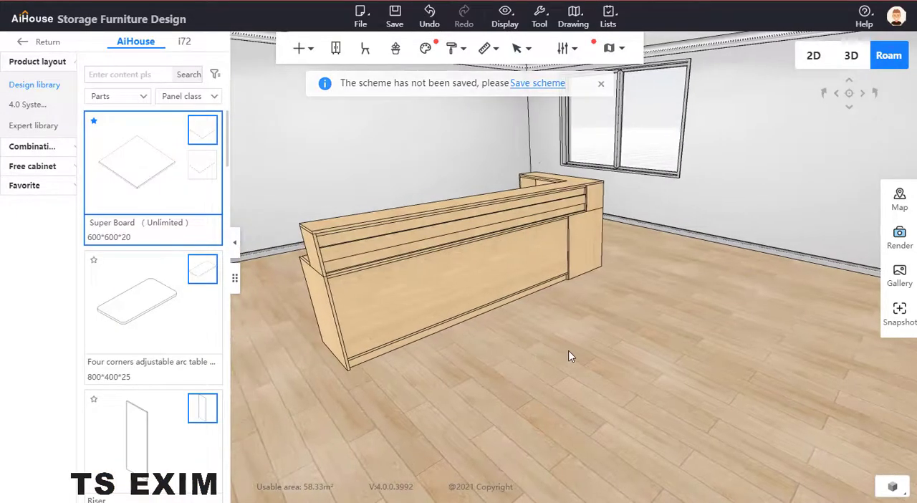
Step: Try a Front riser and a Riser panel from the library near the counter, and discard both
{"action": "left_click_drag", "start_coordinate": [568, 356], "coordinate": [563, 208]}
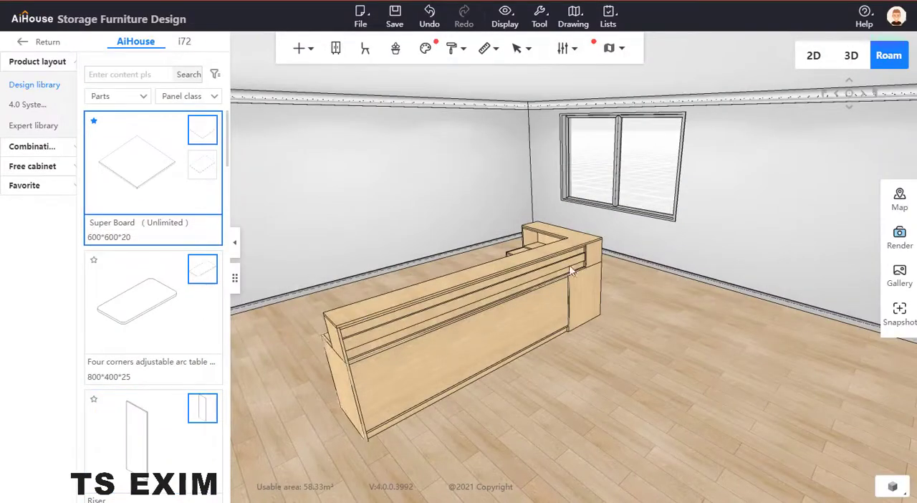
{"action": "left_click_drag", "start_coordinate": [419, 443], "coordinate": [529, 404]}
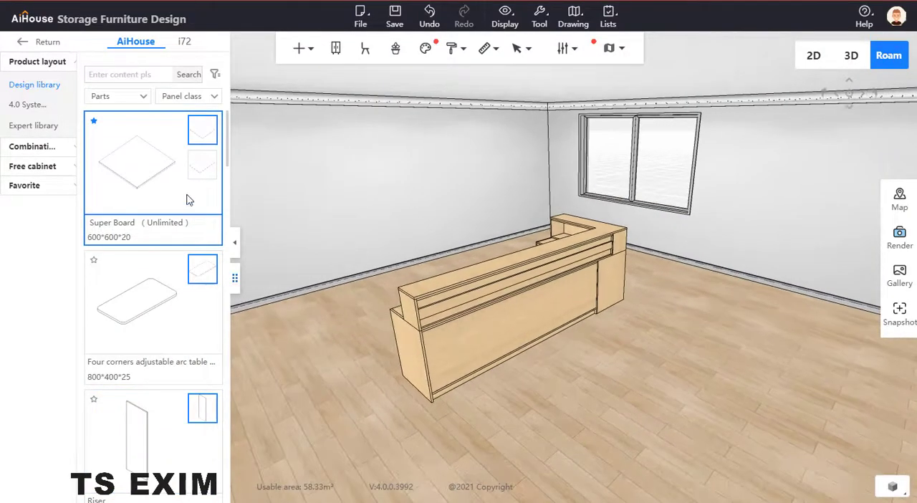
{"action": "scroll", "coordinate": [160, 347], "scroll_direction": "down", "scroll_amount": 3}
{"action": "scroll", "coordinate": [141, 287], "scroll_direction": "down", "scroll_amount": 5}
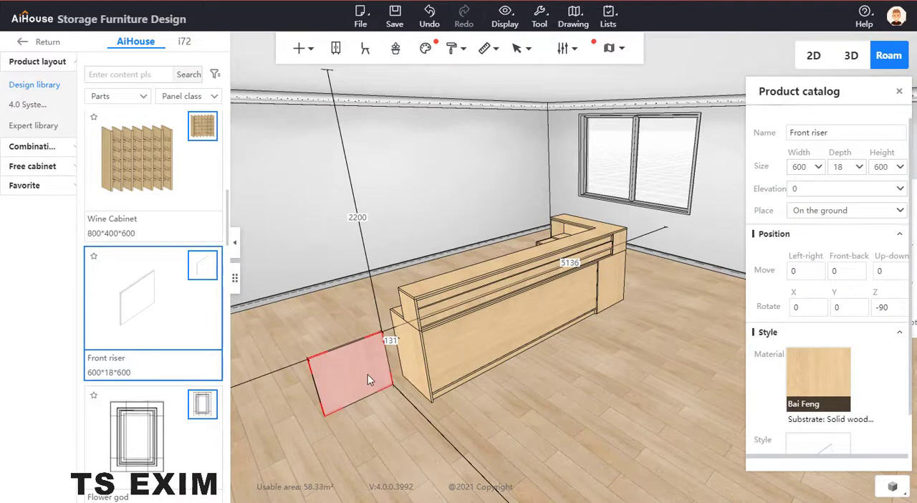
{"action": "right_click", "coordinate": [369, 379]}
{"action": "scroll", "coordinate": [139, 180], "scroll_direction": "up", "scroll_amount": 5}
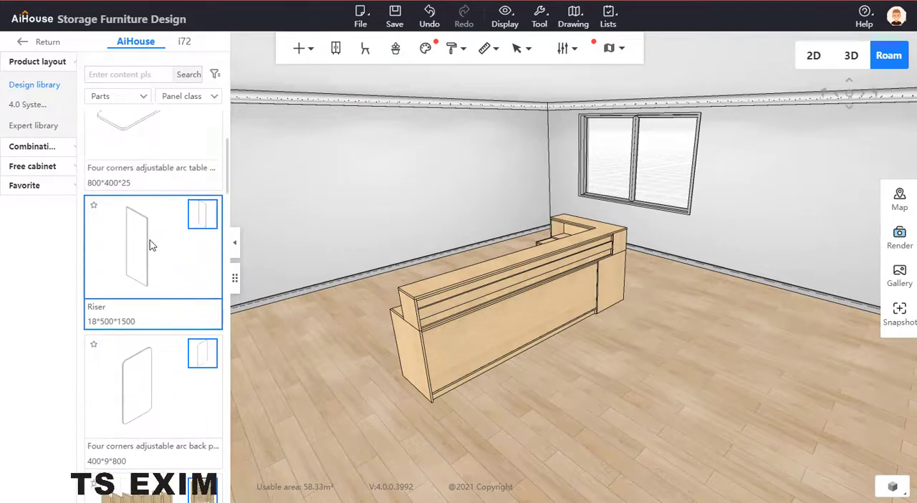
{"action": "left_click", "coordinate": [149, 240]}
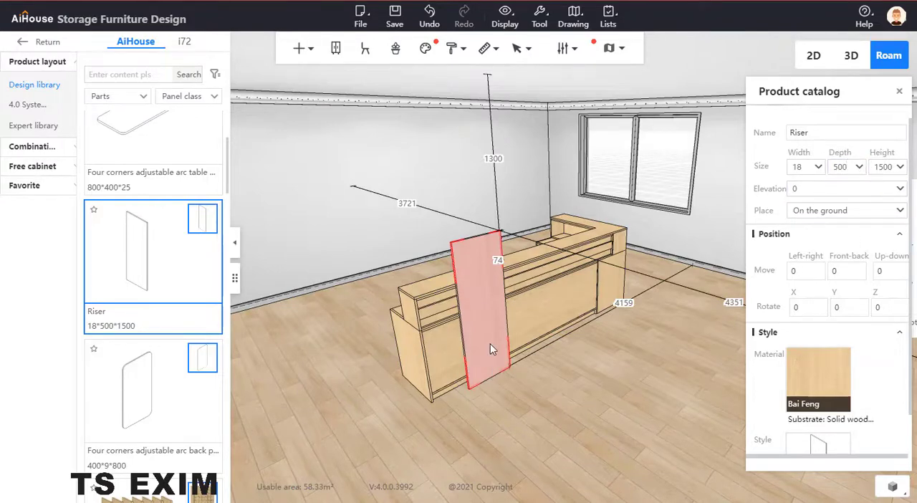
{"action": "key", "text": "Delete"}
Step: Place a new 600 by 600 Super Board at elevation 764 in front of the counter's long side
{"action": "scroll", "coordinate": [141, 202], "scroll_direction": "up", "scroll_amount": 3}
{"action": "left_click", "coordinate": [141, 202]}
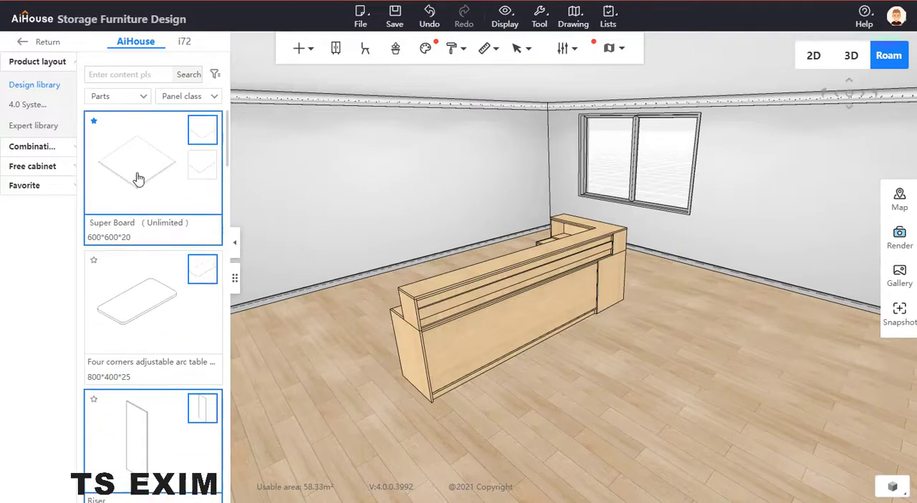
{"action": "left_click", "coordinate": [501, 354]}
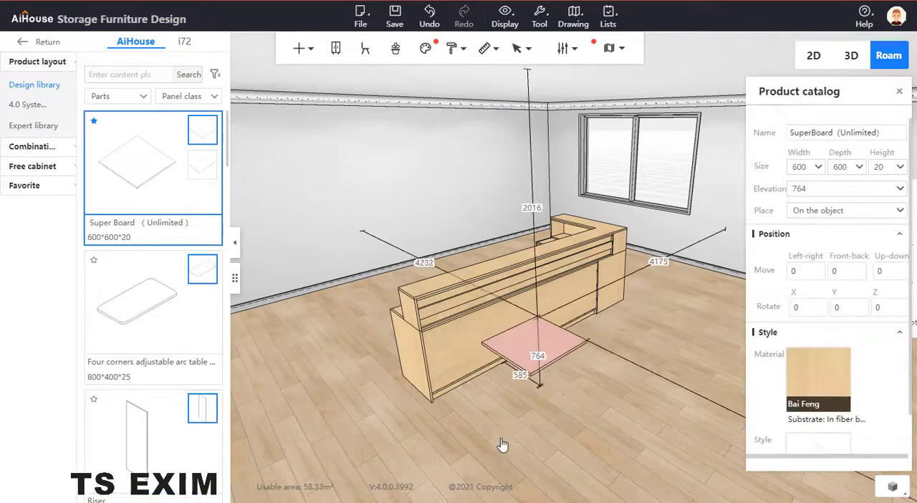
{"action": "left_click", "coordinate": [525, 480]}
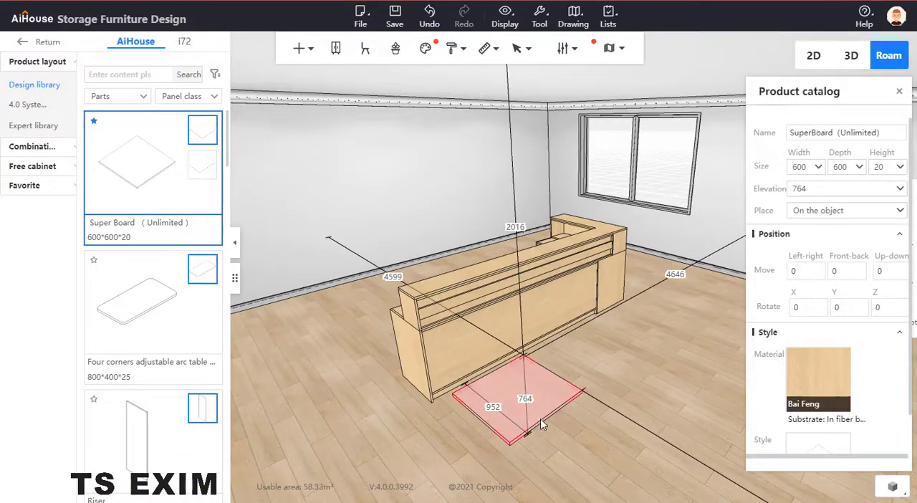
{"action": "left_click_drag", "start_coordinate": [540, 420], "coordinate": [534, 493]}
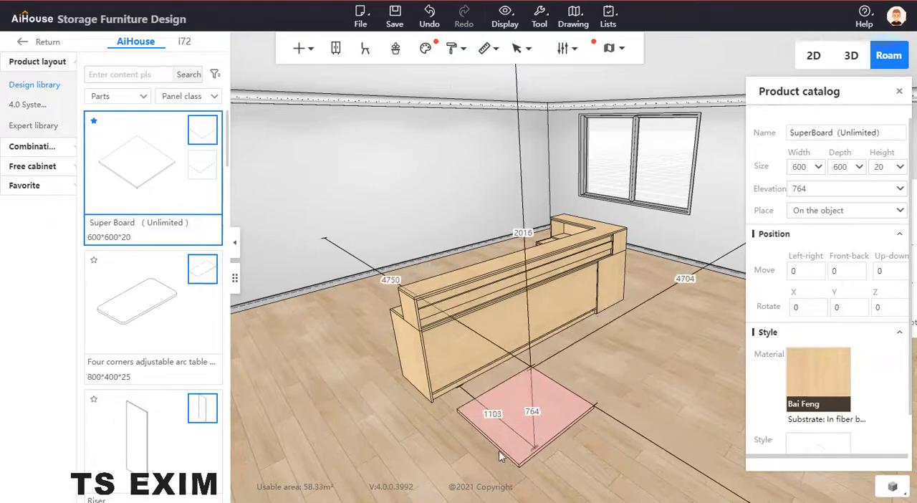
Step: Set the new Super Board's height to 764+300, adding up the heights of the lower cabinet and the upper tier
{"action": "left_click", "coordinate": [418, 367]}
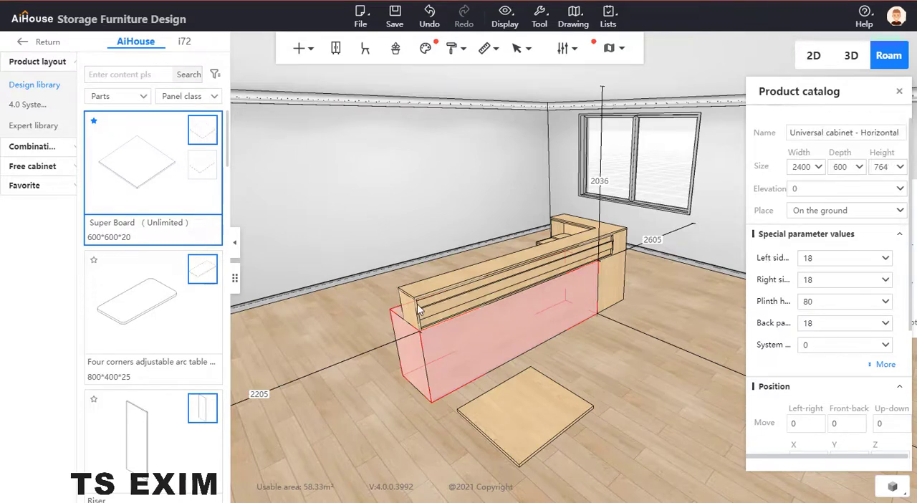
{"action": "left_click", "coordinate": [443, 300]}
{"action": "left_click", "coordinate": [521, 428]}
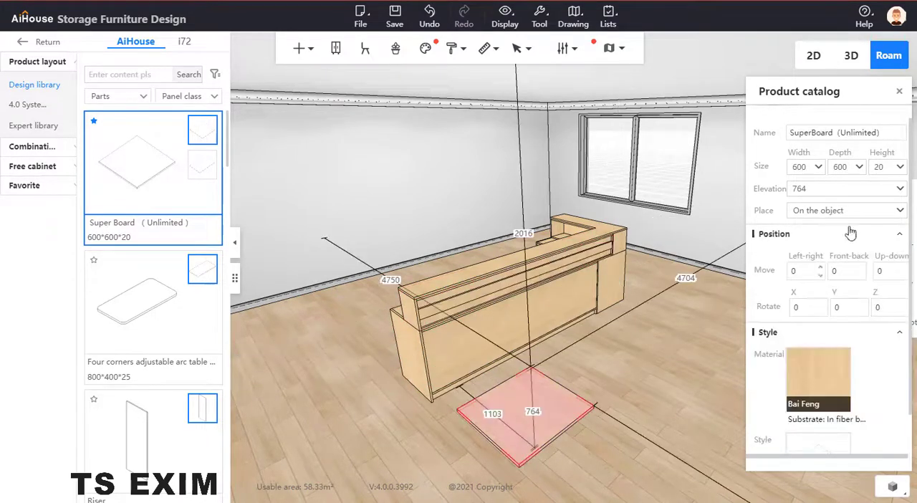
{"action": "left_click", "coordinate": [881, 167]}
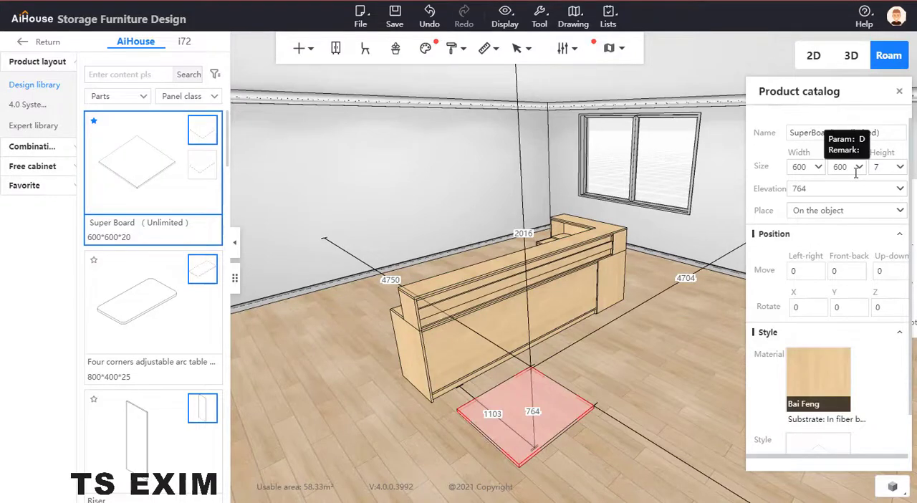
{"action": "type", "text": "764+300"}
{"action": "key", "text": "Return"}
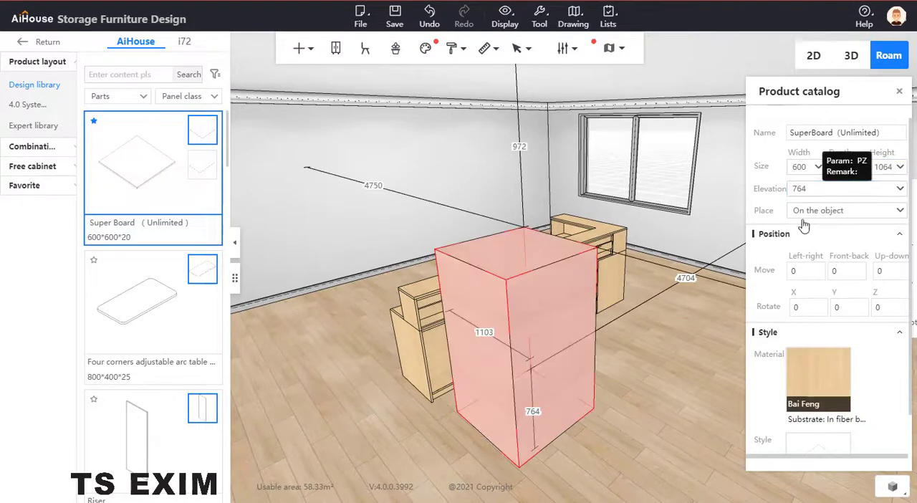
Step: Set the Super Board's width to 18 after trying 2400, and its depth to 3000
{"action": "left_click_drag", "start_coordinate": [807, 168], "coordinate": [777, 172]}
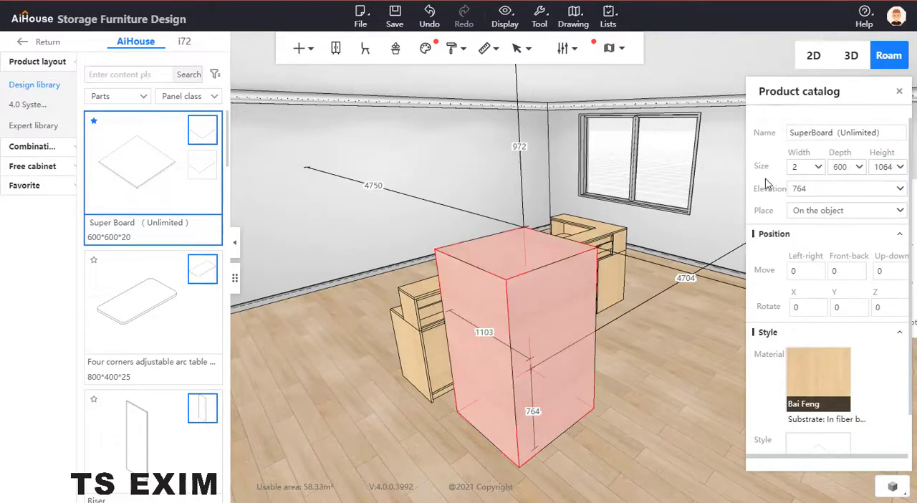
{"action": "key", "text": "Return"}
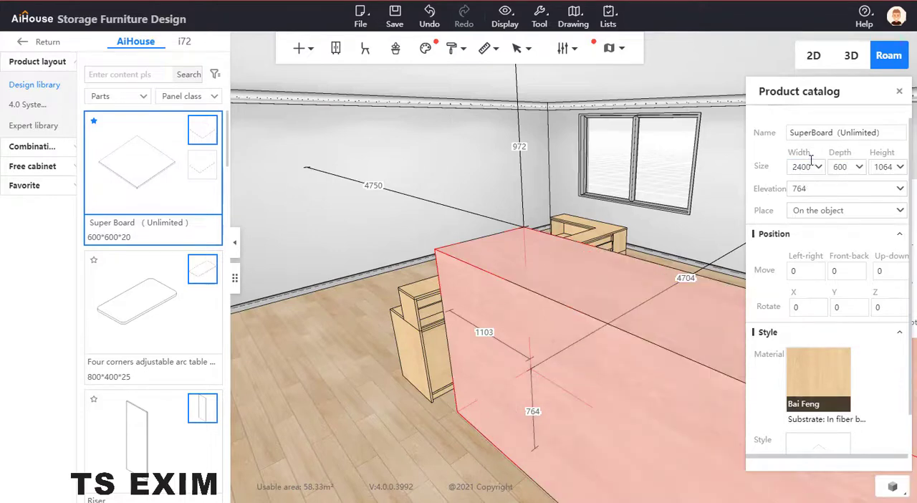
{"action": "left_click_drag", "start_coordinate": [811, 168], "coordinate": [772, 178]}
{"action": "type", "text": "18"}
{"action": "key", "text": "Return"}
{"action": "double_click", "coordinate": [838, 166]}
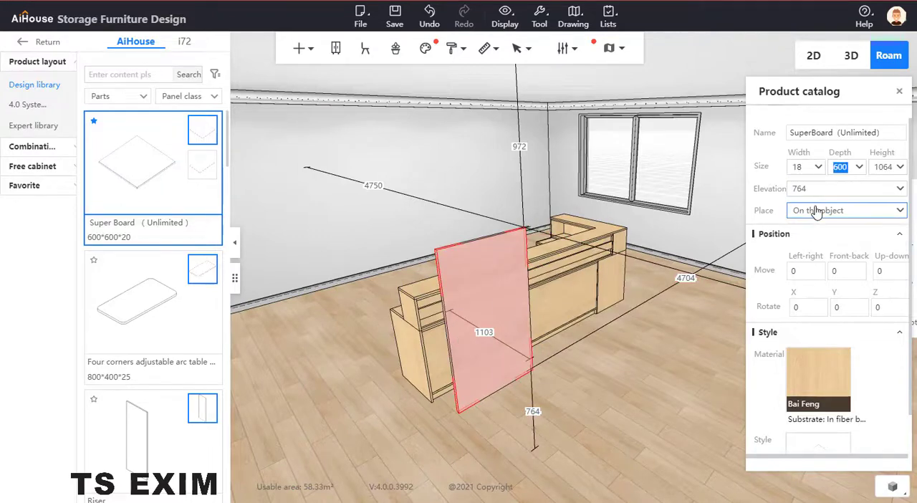
{"action": "type", "text": "3000"}
{"action": "key", "text": "Return"}
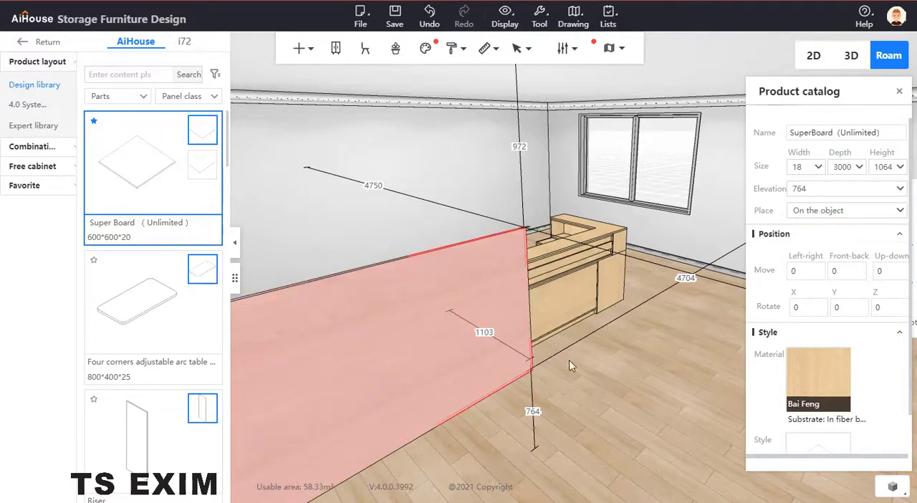
Step: Move the 3000-deep board by point capture, snapping its upper corner to the top board's outer corner so it covers the counter's long front
{"action": "right_click_drag", "start_coordinate": [605, 384], "coordinate": [520, 473]}
{"action": "right_click_drag", "start_coordinate": [637, 322], "coordinate": [530, 379]}
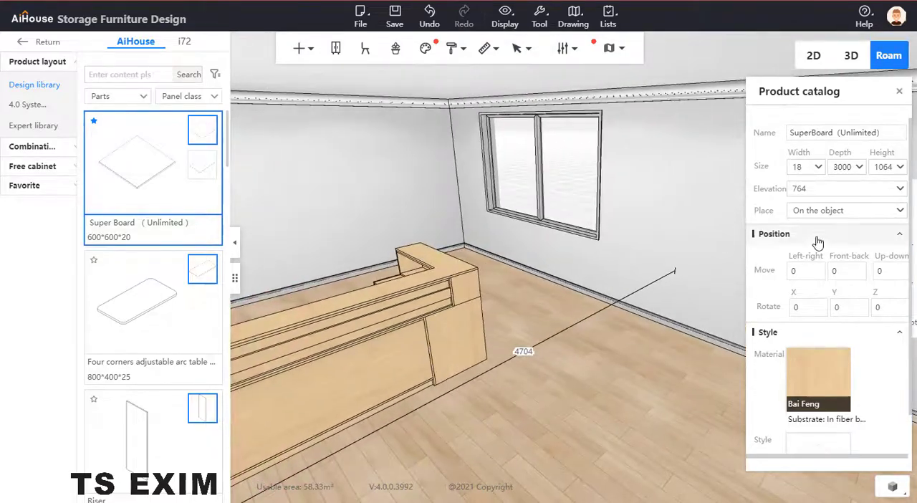
{"action": "left_click_drag", "start_coordinate": [695, 323], "coordinate": [530, 411]}
{"action": "right_click_drag", "start_coordinate": [530, 411], "coordinate": [512, 398]}
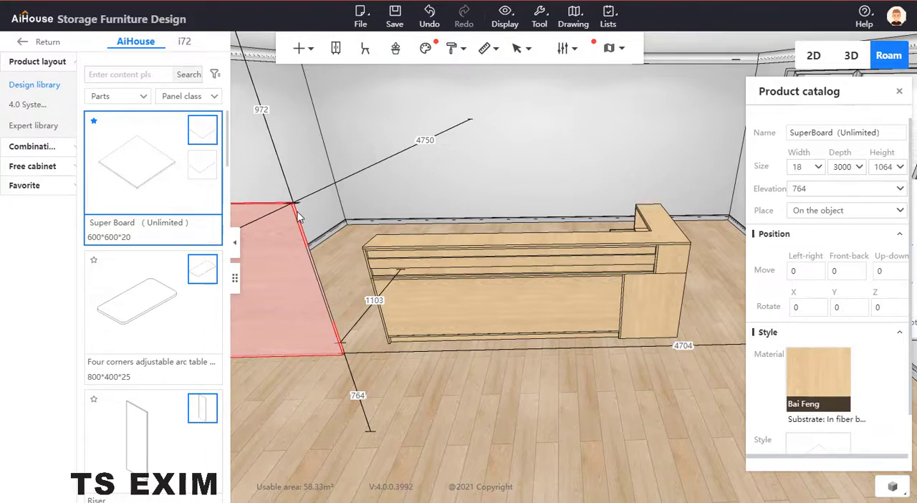
{"action": "key", "text": "c"}
{"action": "key", "text": "z"}
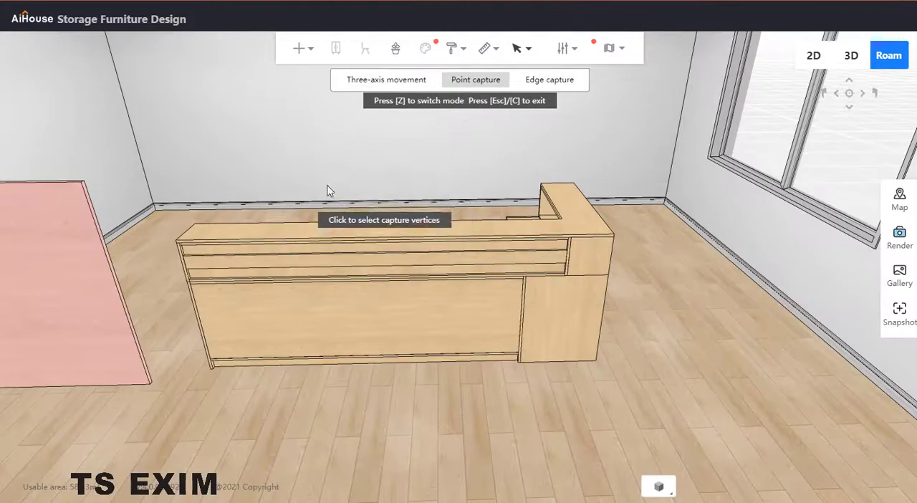
{"action": "left_click", "coordinate": [83, 182]}
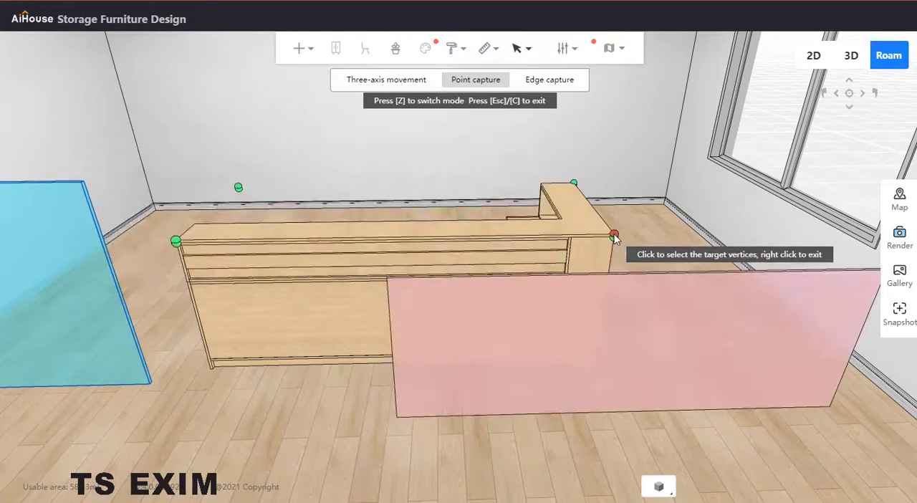
{"action": "left_click", "coordinate": [614, 235]}
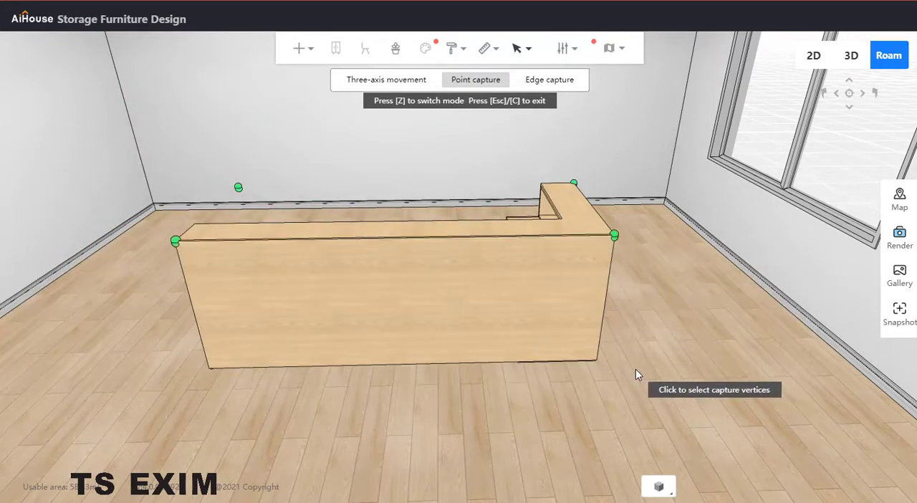
{"action": "key", "text": "Escape"}
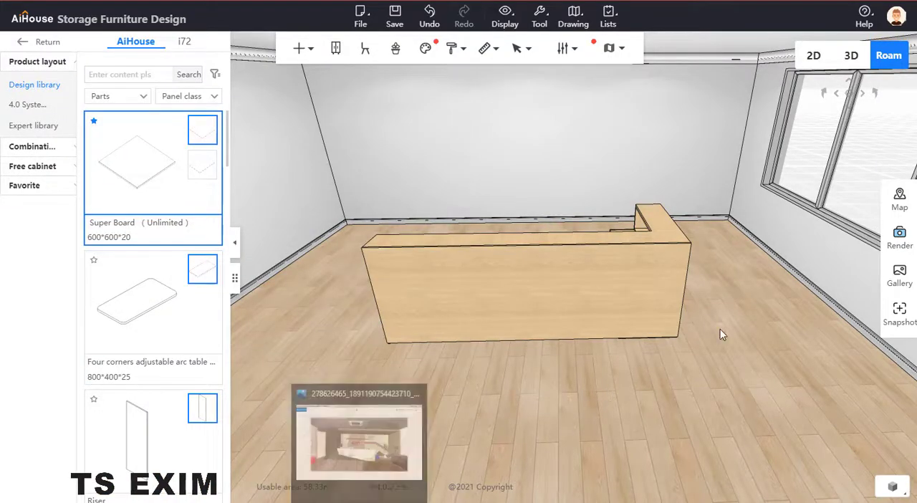
Step: Set the long front board's elevation to 0 so it sits beneath the top board
{"action": "left_click_drag", "start_coordinate": [719, 330], "coordinate": [667, 411]}
{"action": "right_click_drag", "start_coordinate": [667, 412], "coordinate": [633, 423]}
{"action": "left_click_drag", "start_coordinate": [633, 423], "coordinate": [533, 360]}
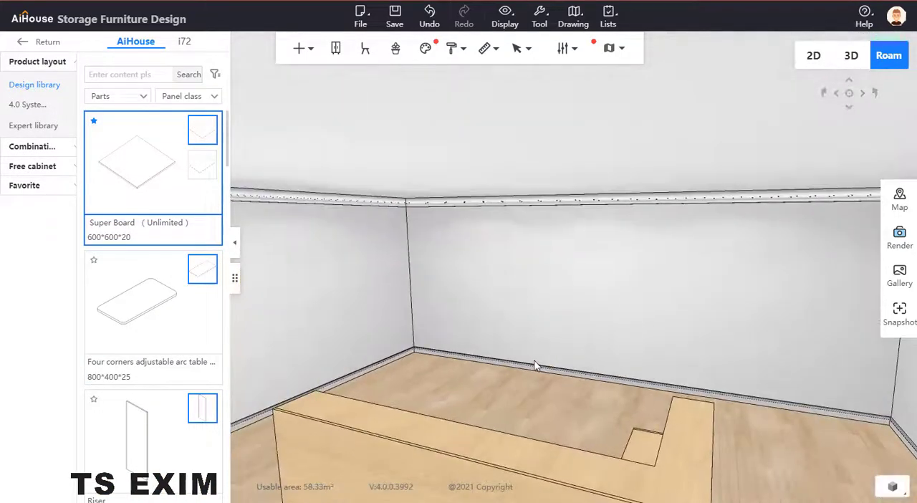
{"action": "key", "text": "e"}
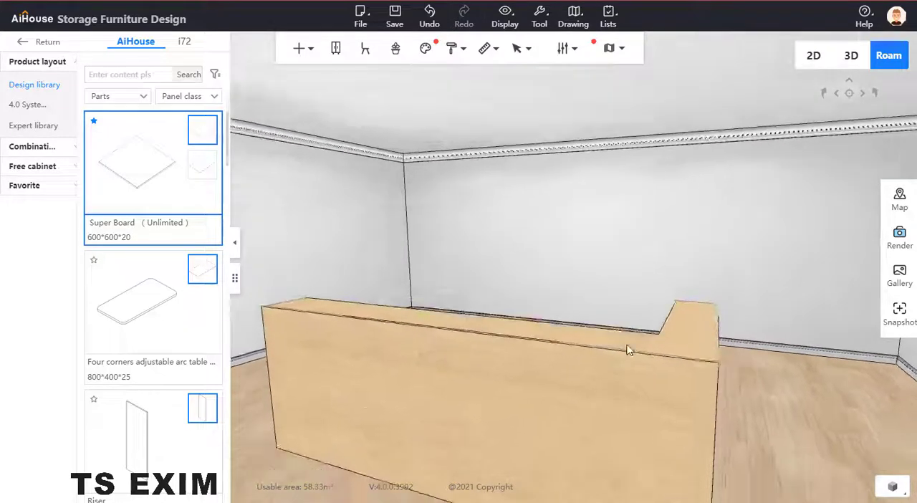
{"action": "key", "text": "d"}
{"action": "left_click", "coordinate": [557, 389]}
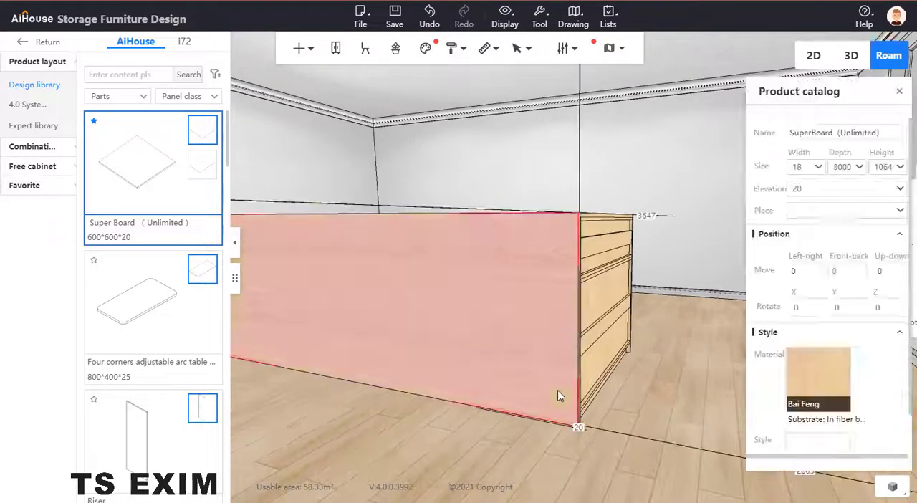
{"action": "left_click_drag", "start_coordinate": [808, 195], "coordinate": [760, 190]}
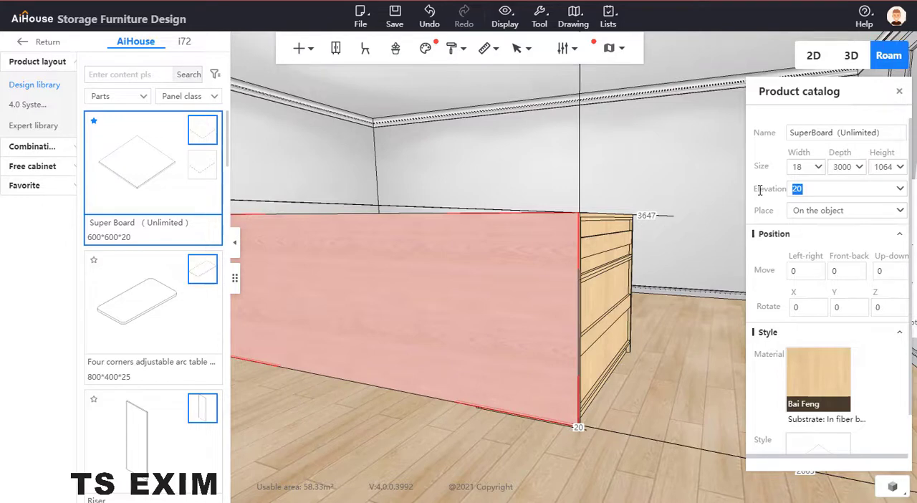
{"action": "type", "text": "0"}
{"action": "scroll", "coordinate": [655, 195], "scroll_direction": "up", "scroll_amount": 4}
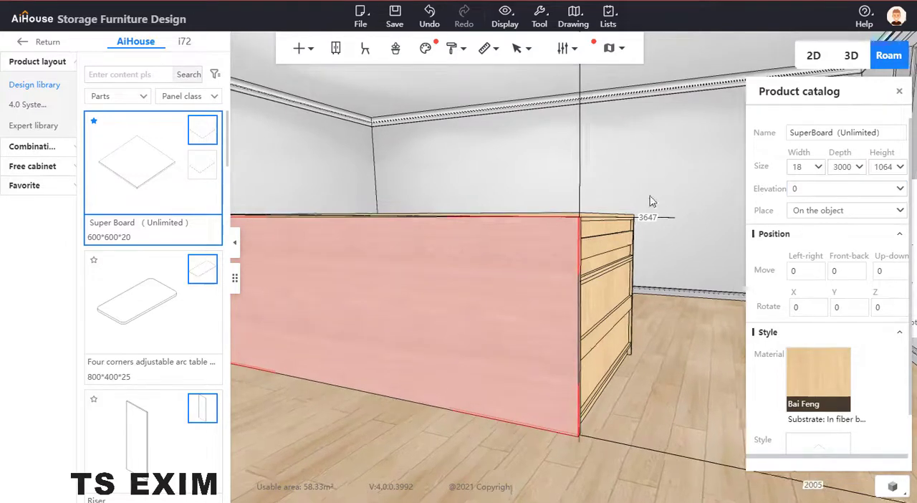
{"action": "scroll", "coordinate": [561, 76], "scroll_direction": "down", "scroll_amount": 4}
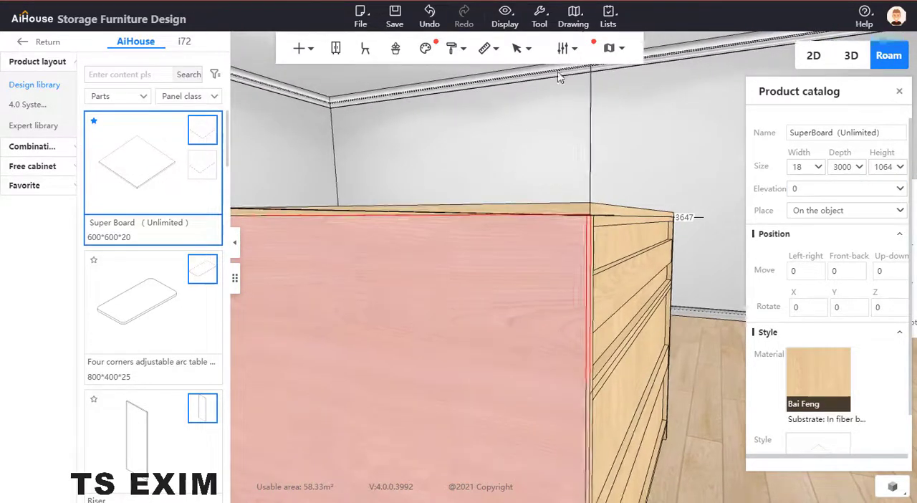
Step: Check the sizes of the short-side cabinet and the long front board, and place another Super Board on the floor beside the short side
{"action": "left_click_drag", "start_coordinate": [499, 182], "coordinate": [448, 272]}
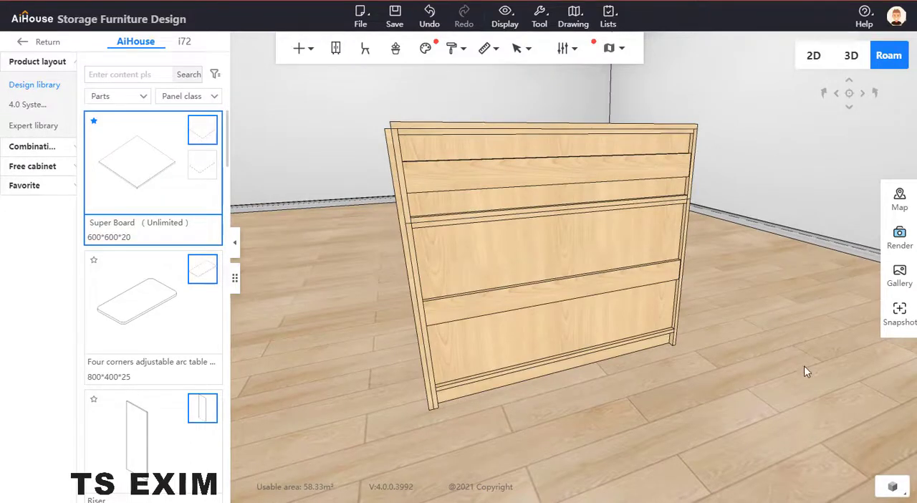
{"action": "left_click_drag", "start_coordinate": [803, 367], "coordinate": [264, 230]}
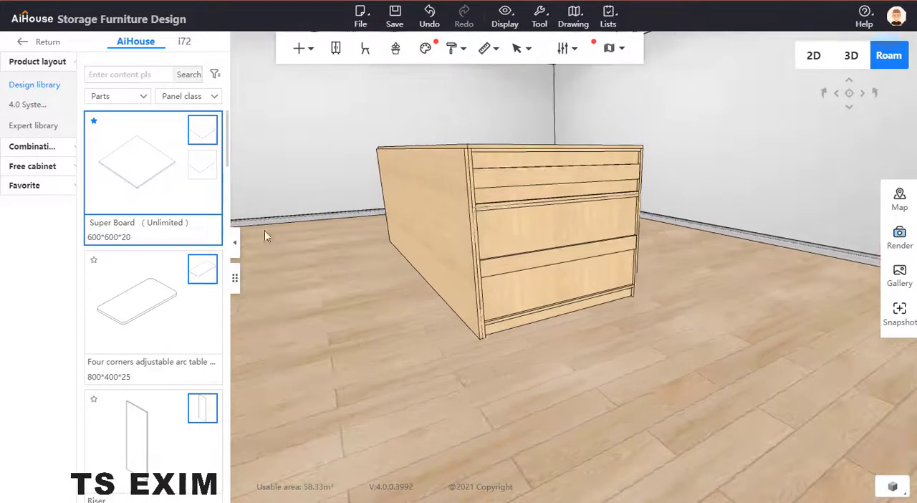
{"action": "left_click", "coordinate": [625, 232]}
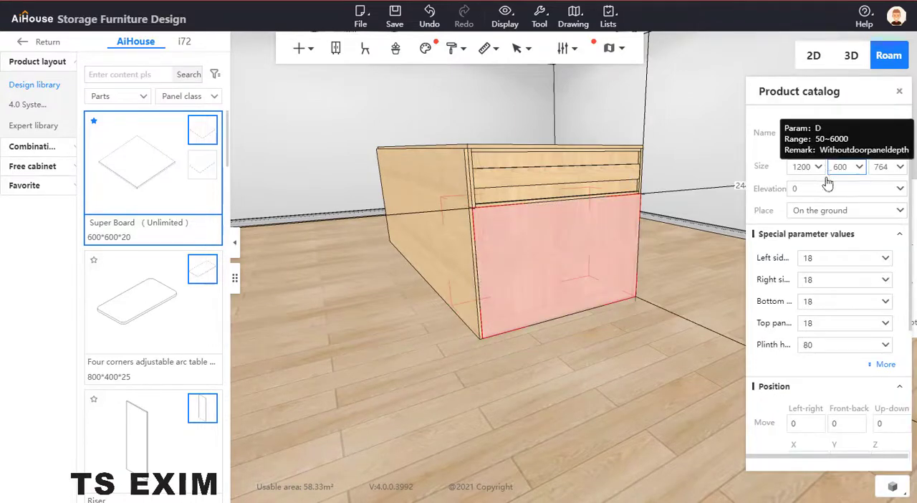
{"action": "left_click", "coordinate": [436, 213]}
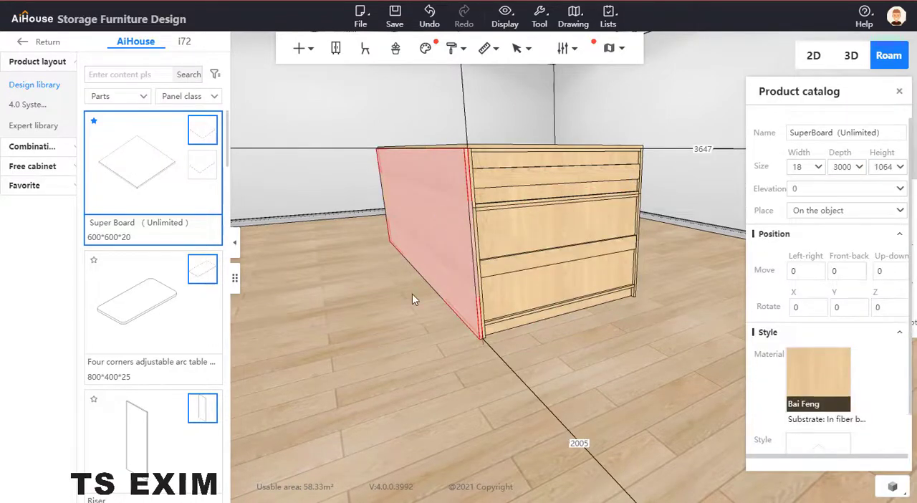
{"action": "left_click_drag", "start_coordinate": [161, 175], "coordinate": [596, 390]}
Step: Set the second Super Board's height to 1064 after trying 1000
{"action": "left_click", "coordinate": [879, 167]}
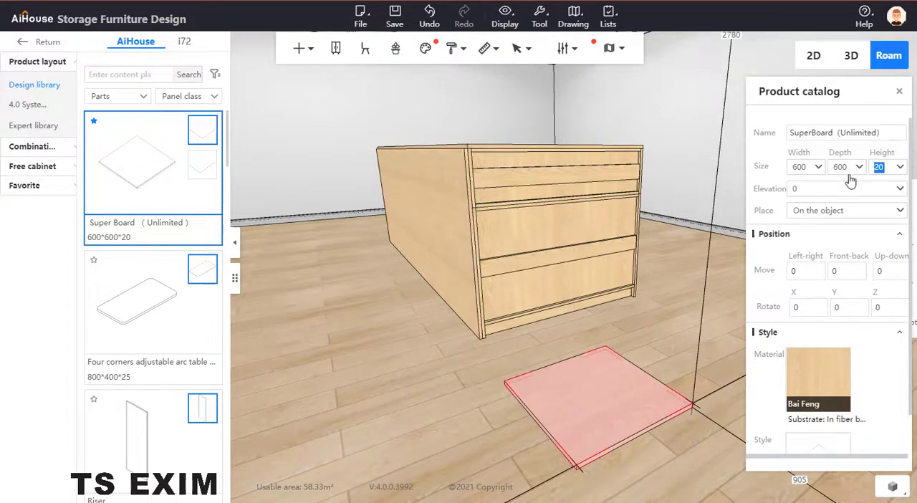
{"action": "type", "text": "1000"}
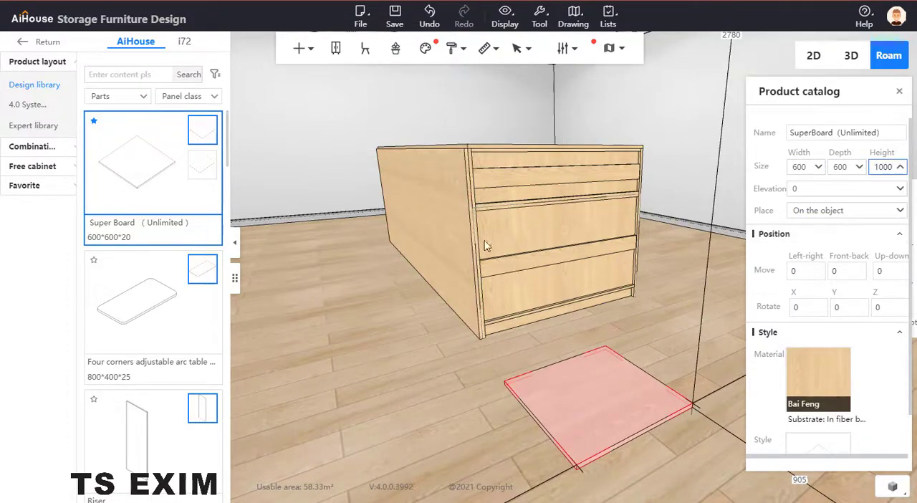
{"action": "left_click", "coordinate": [451, 236]}
{"action": "left_click", "coordinate": [563, 284]}
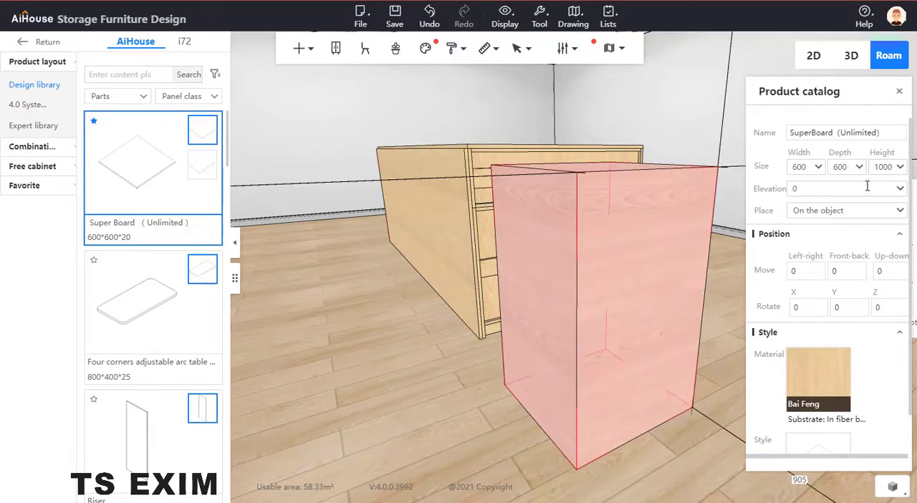
{"action": "left_click", "coordinate": [882, 167]}
{"action": "type", "text": "10"}
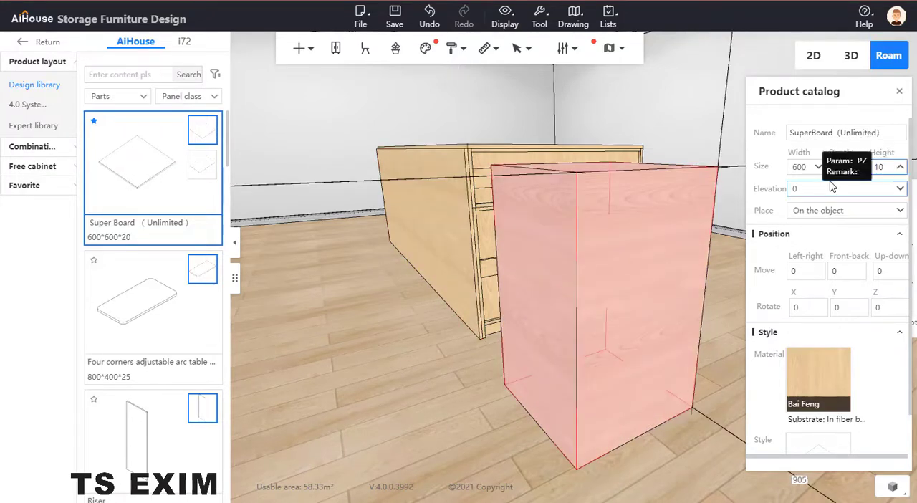
{"action": "type", "text": "64"}
{"action": "key", "text": "Return"}
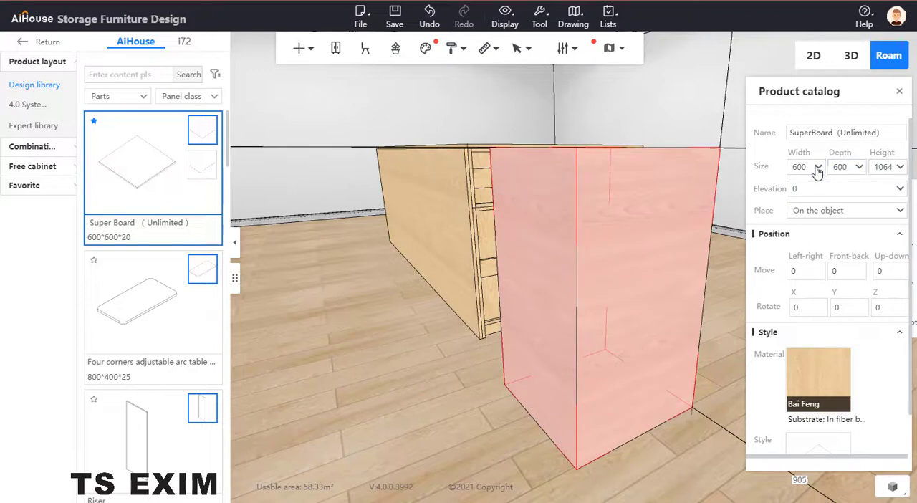
Step: Set the second Super Board's width to 1200 and its depth to 18
{"action": "type", "text": "10"}
{"action": "key", "text": "BackSpace"}
{"action": "key", "text": "Return"}
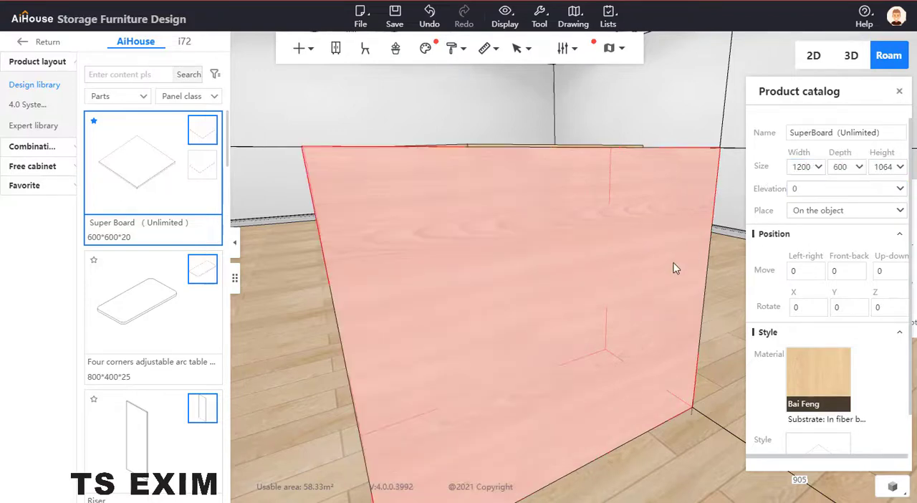
{"action": "right_click_drag", "start_coordinate": [661, 313], "coordinate": [643, 370]}
{"action": "scroll", "coordinate": [644, 334], "scroll_direction": "down", "scroll_amount": 4}
{"action": "left_click", "coordinate": [840, 167]}
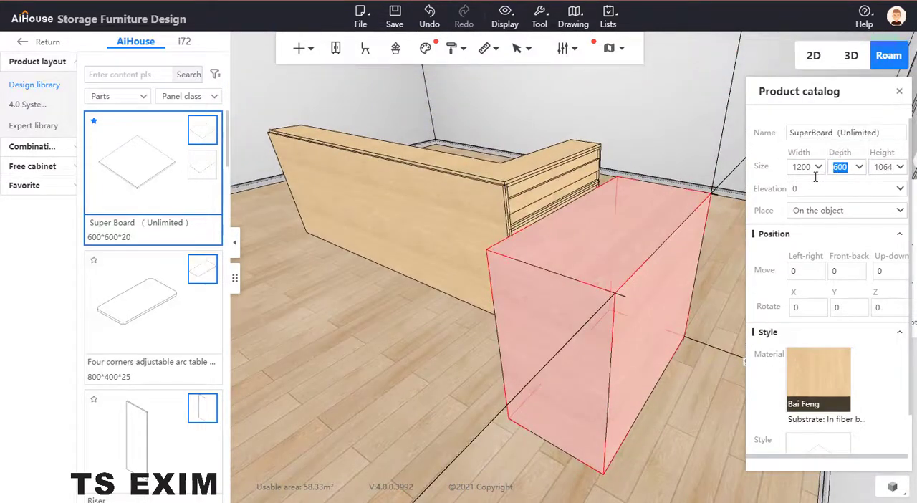
{"action": "type", "text": "18"}
{"action": "key", "text": "Return"}
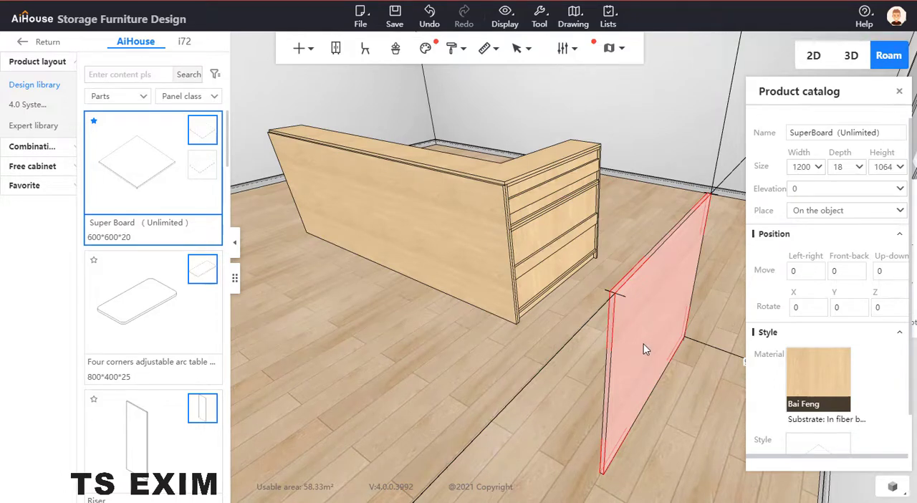
Step: Check the long front board's thickness and set the short-side board's width to 1218 to include it
{"action": "left_click", "coordinate": [507, 283]}
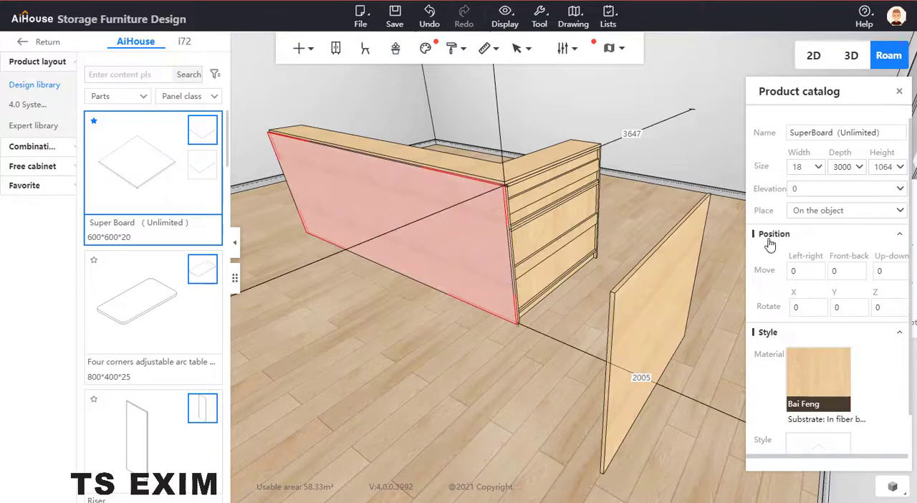
{"action": "left_click", "coordinate": [692, 300]}
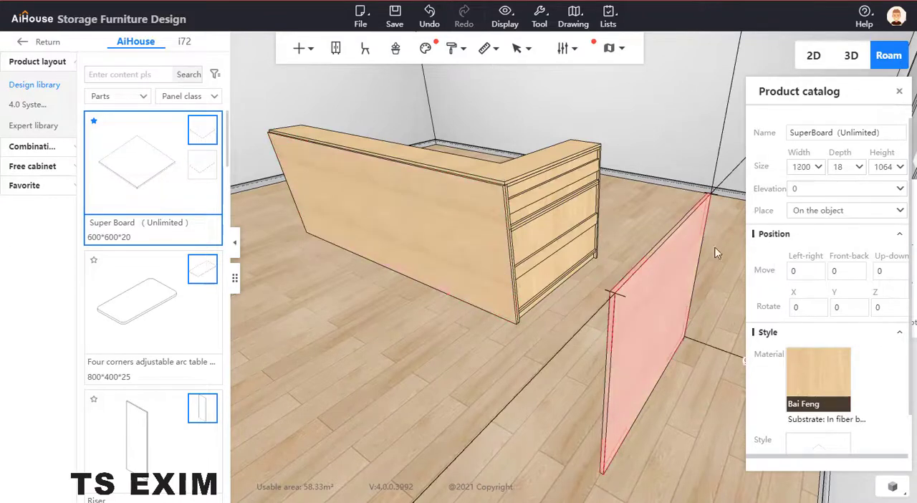
{"action": "left_click", "coordinate": [813, 171]}
{"action": "key", "text": "Return"}
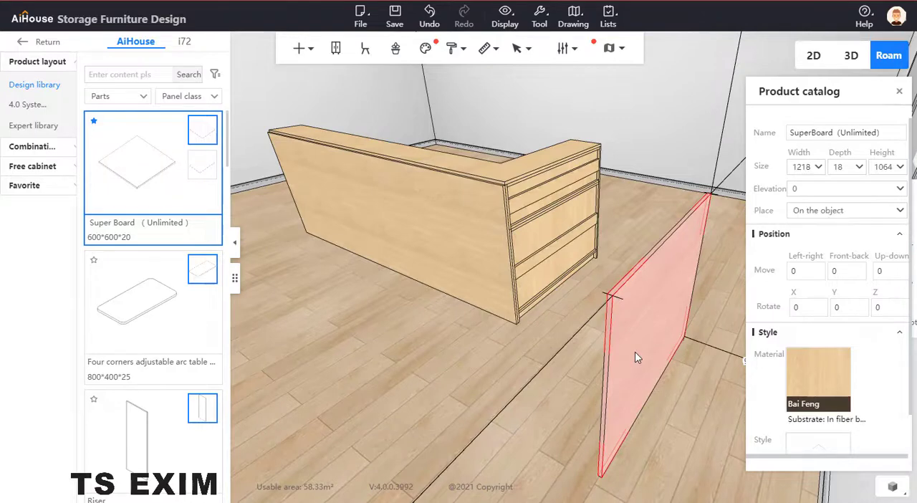
Step: Snap the 1218 mm Super Board by its upper corner onto the counter's short side, flush with the long front board
{"action": "key", "text": "c"}
{"action": "key", "text": "z"}
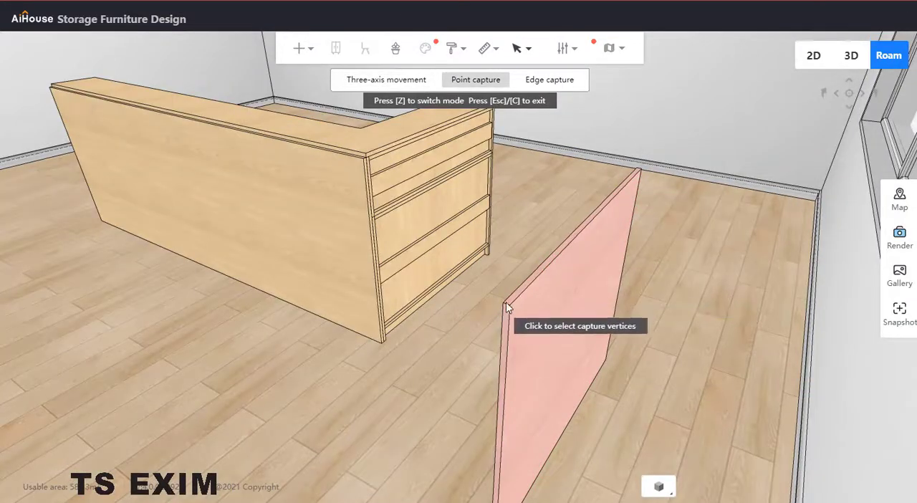
{"action": "left_click", "coordinate": [501, 307]}
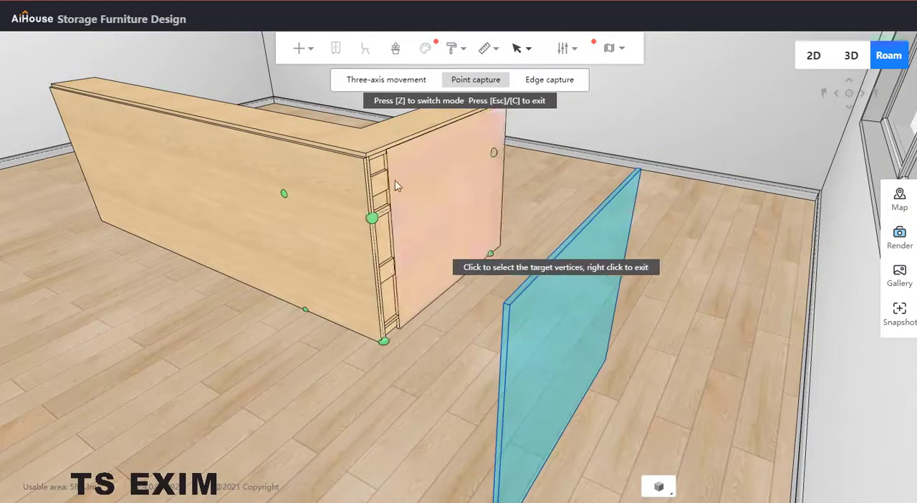
{"action": "left_click", "coordinate": [364, 156]}
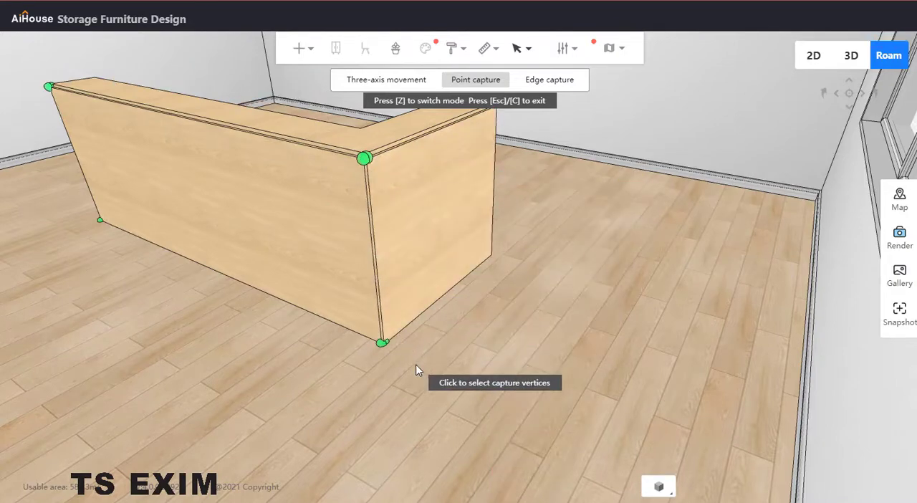
{"action": "key", "text": "Escape"}
Step: Examine the counter from both ends, check the top board's size and compare the shape with the reference image
{"action": "left_click_drag", "start_coordinate": [443, 371], "coordinate": [726, 266]}
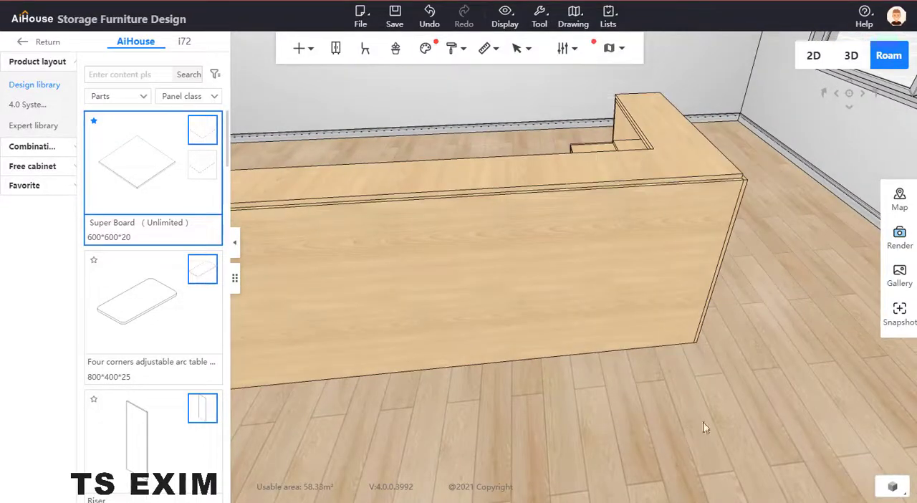
{"action": "left_click_drag", "start_coordinate": [706, 429], "coordinate": [818, 424]}
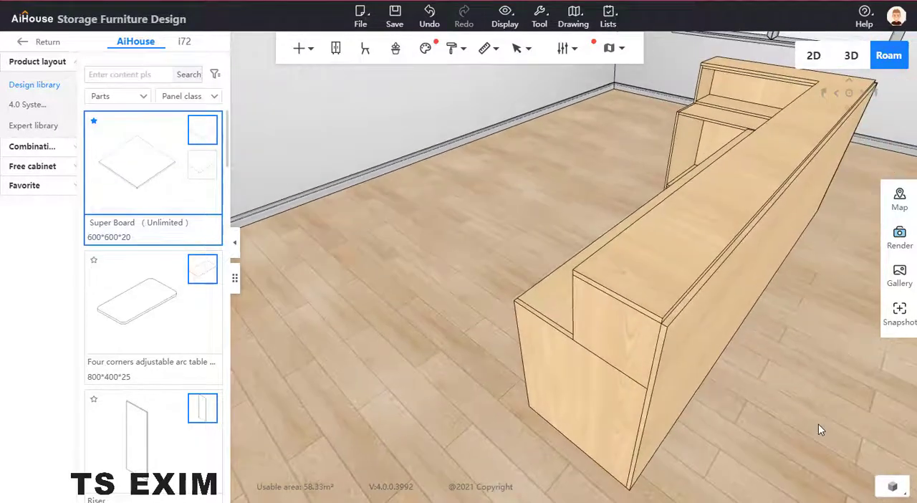
{"action": "left_click", "coordinate": [745, 215]}
{"action": "left_click_drag", "start_coordinate": [712, 342], "coordinate": [680, 338]}
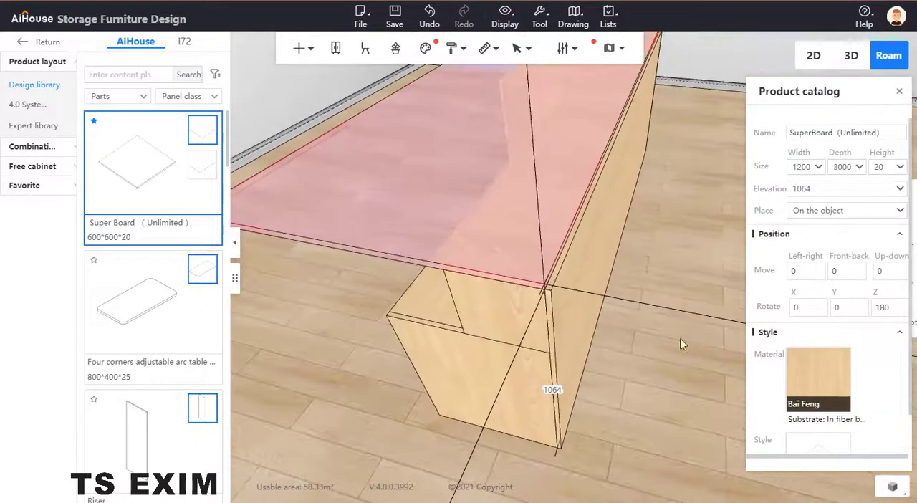
{"action": "left_click_drag", "start_coordinate": [646, 261], "coordinate": [640, 237]}
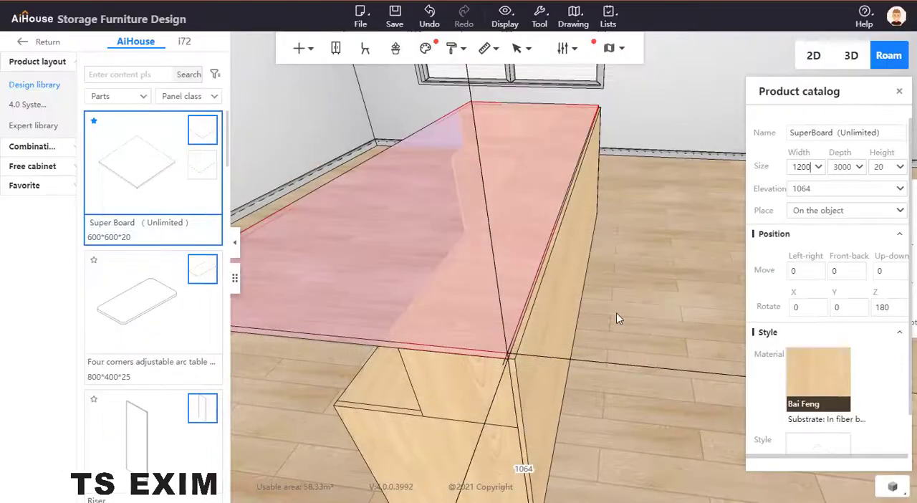
{"action": "scroll", "coordinate": [609, 298], "scroll_direction": "down", "scroll_amount": 4}
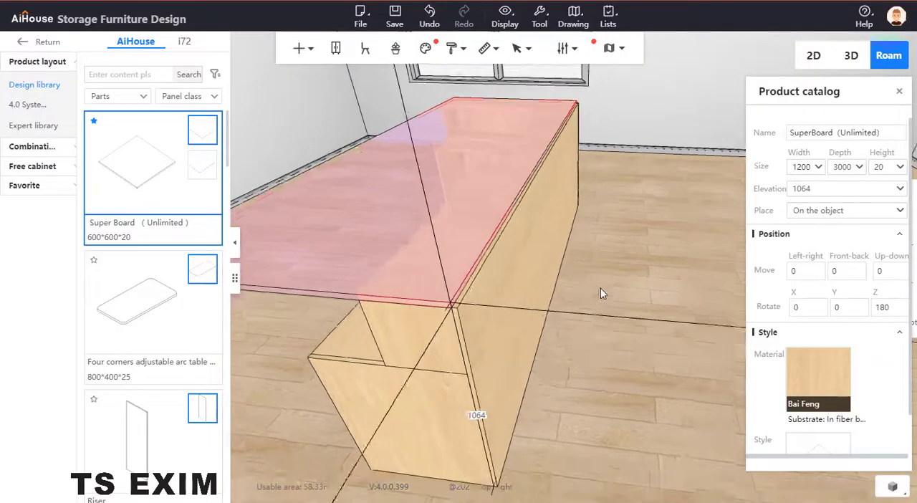
Step: Set the width of the board covering the counter's long front to 1
{"action": "left_click", "coordinate": [530, 286]}
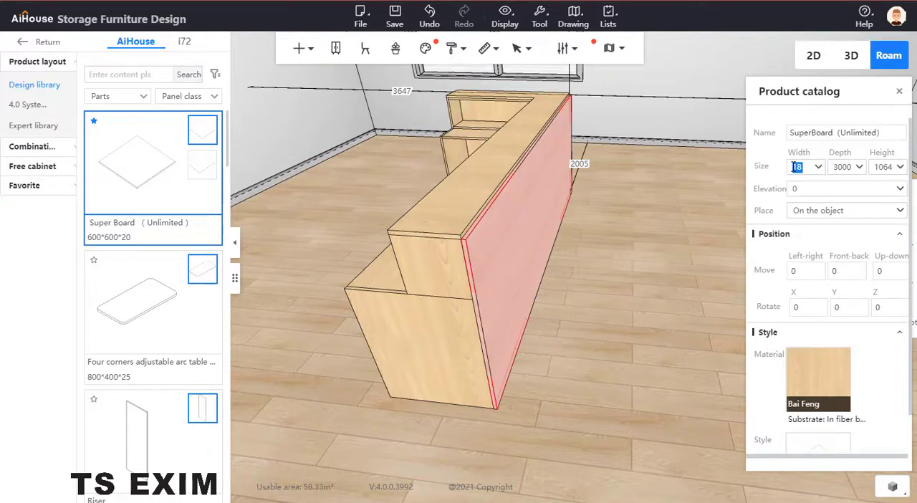
{"action": "key", "text": "BackSpace"}
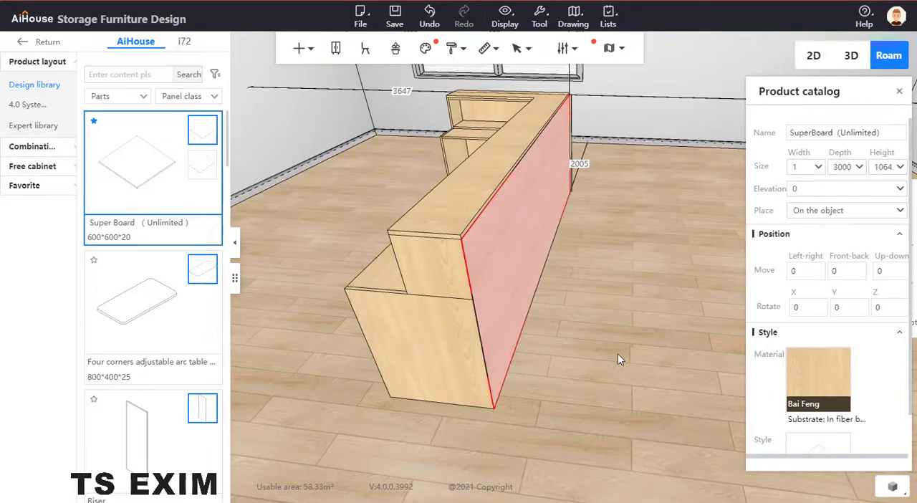
{"action": "left_click", "coordinate": [581, 345]}
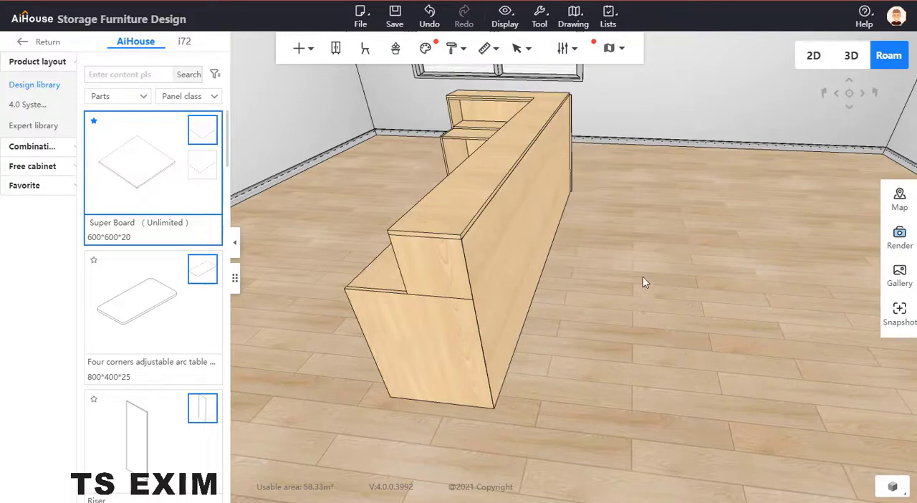
Step: Add another board against the counter's long front and set its width to 18
{"action": "left_click_drag", "start_coordinate": [642, 276], "coordinate": [516, 272]}
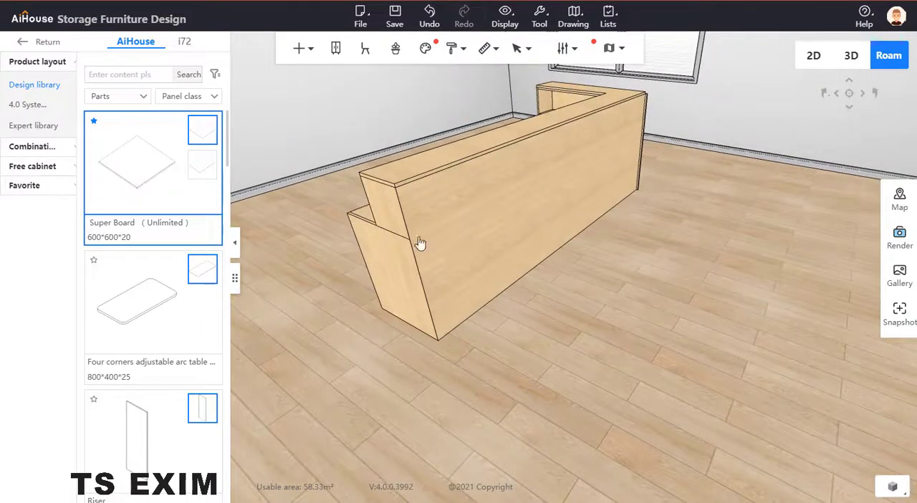
{"action": "left_click", "coordinate": [444, 255]}
{"action": "left_click_drag", "start_coordinate": [497, 407], "coordinate": [553, 438]}
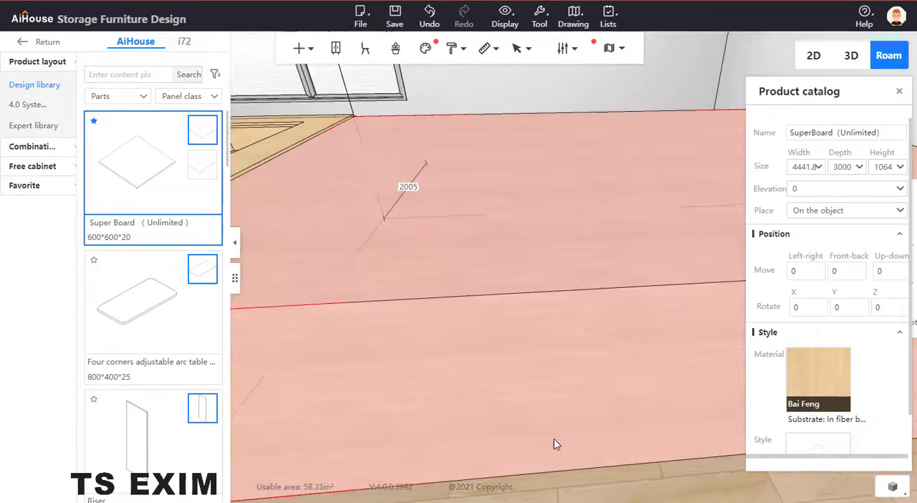
{"action": "left_click", "coordinate": [564, 395]}
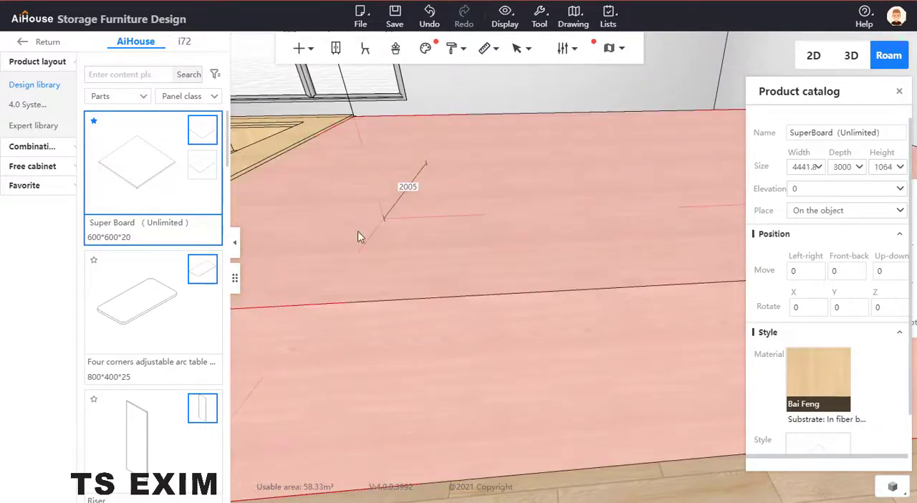
{"action": "left_click_drag", "start_coordinate": [796, 167], "coordinate": [820, 167]}
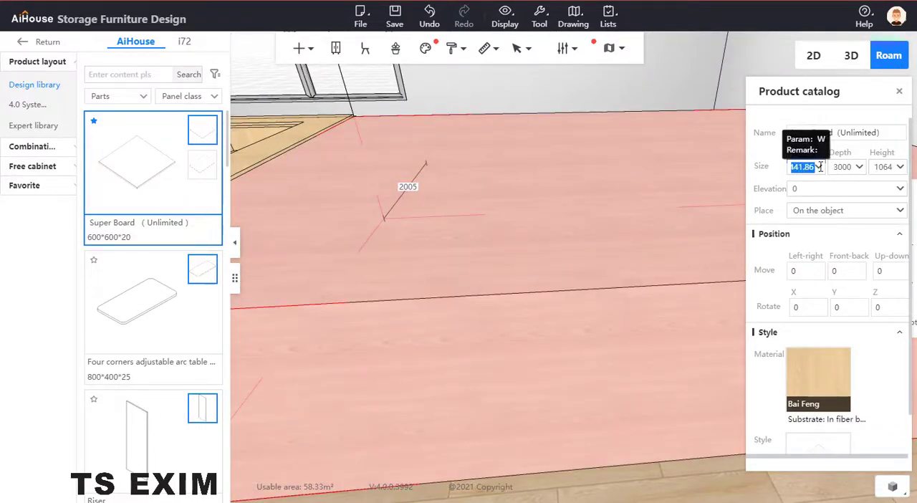
{"action": "type", "text": "18"}
{"action": "key", "text": "Return"}
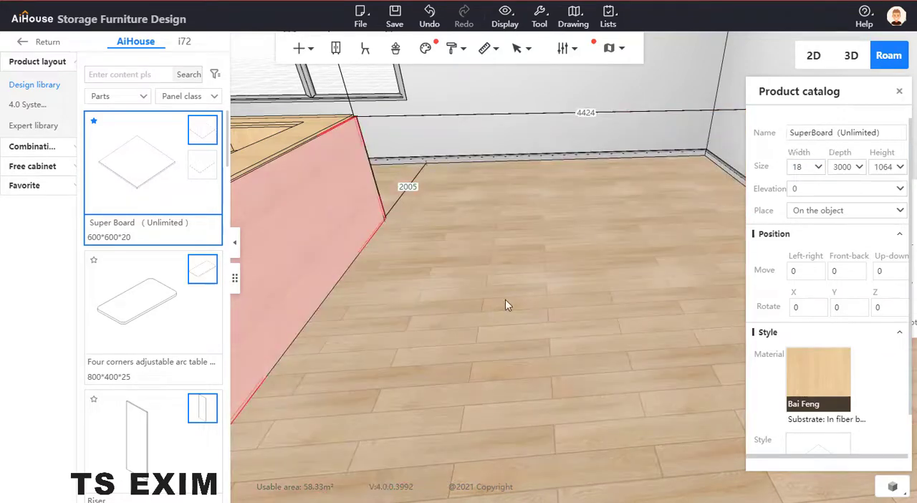
Step: Look at the 18 mm front board's outline in panel point editing and return to the scene without changes
{"action": "left_click_drag", "start_coordinate": [505, 300], "coordinate": [660, 202]}
{"action": "left_click_drag", "start_coordinate": [700, 227], "coordinate": [552, 278]}
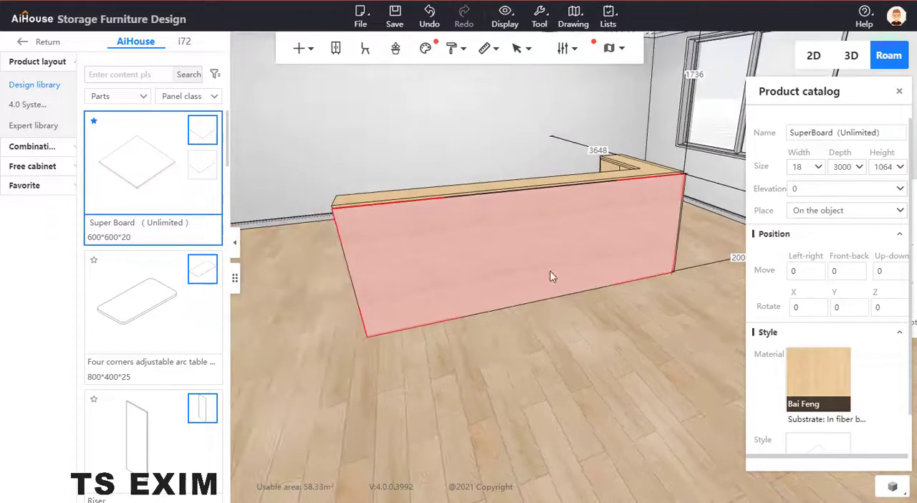
{"action": "key", "text": "b"}
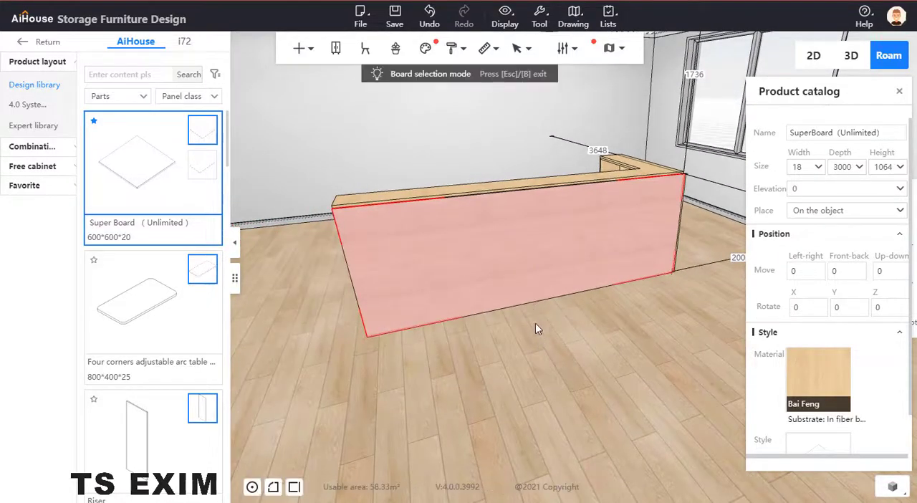
{"action": "right_click", "coordinate": [492, 248]}
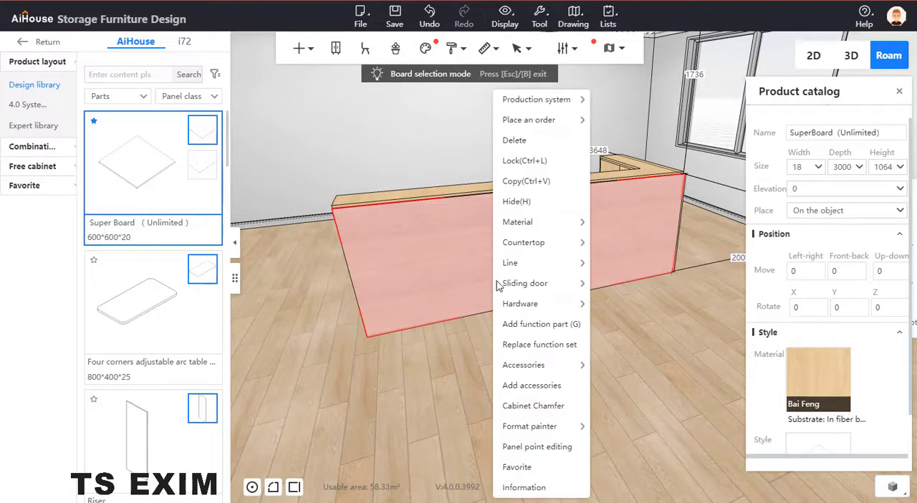
{"action": "left_click", "coordinate": [536, 446]}
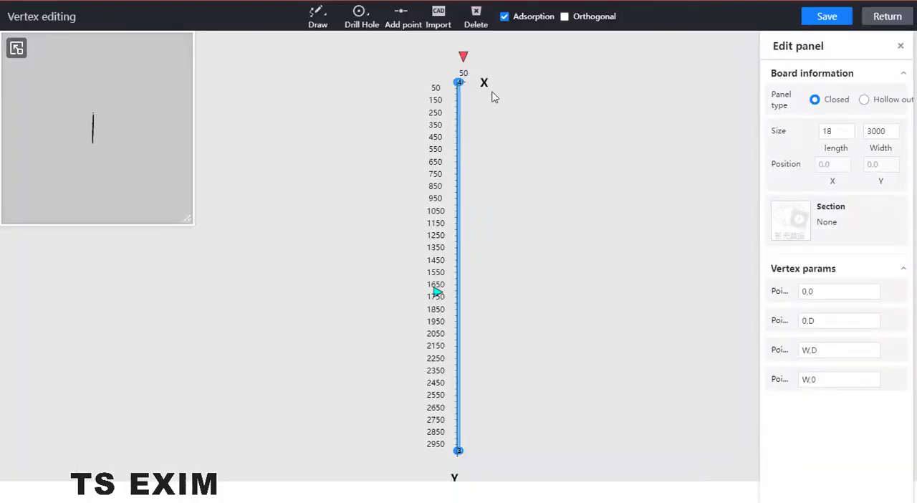
{"action": "left_click", "coordinate": [879, 25]}
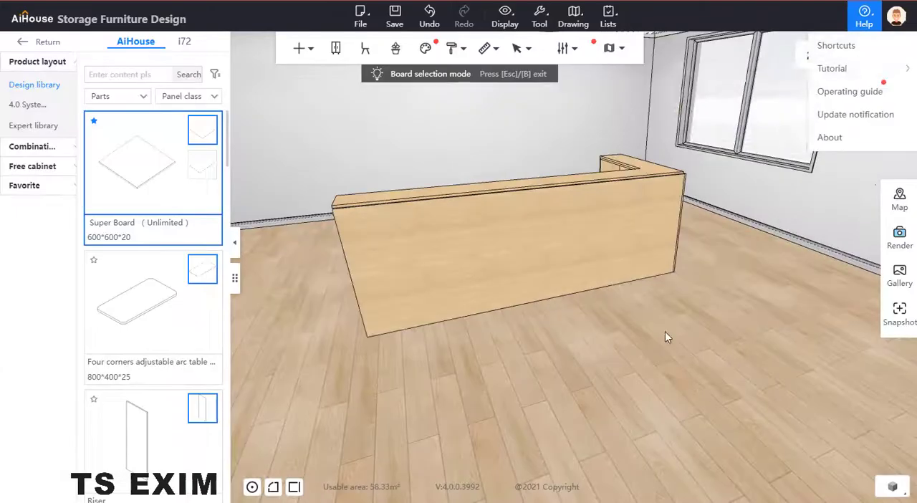
Step: Remove the 18 mm front board and check the size of the thin board behind it
{"action": "left_click", "coordinate": [573, 247]}
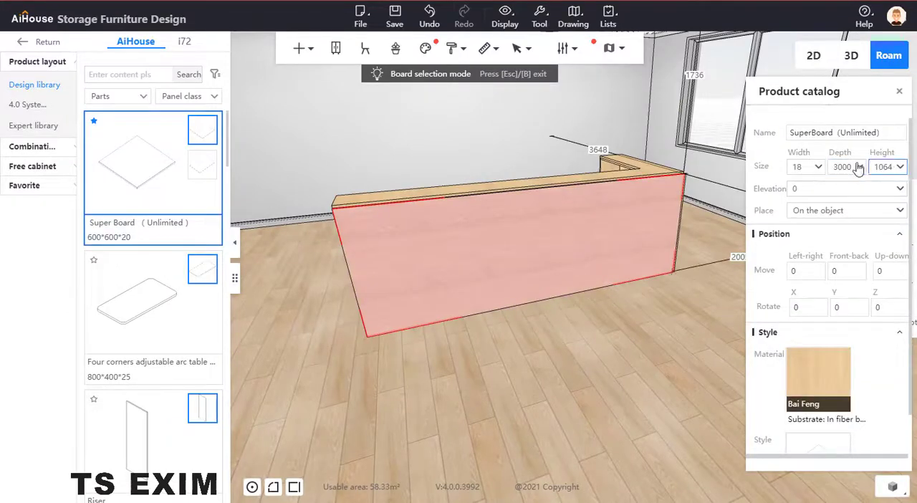
{"action": "left_click", "coordinate": [550, 437]}
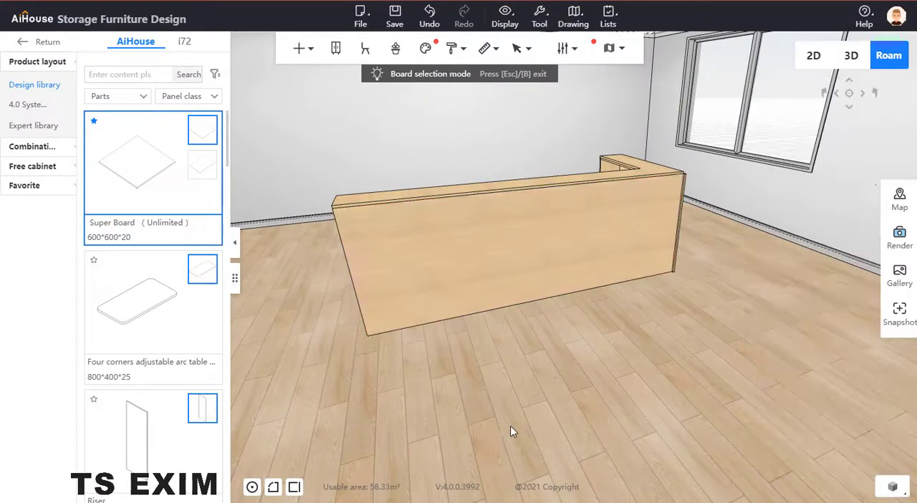
{"action": "left_click_drag", "start_coordinate": [510, 428], "coordinate": [796, 379]}
{"action": "left_click", "coordinate": [561, 240]}
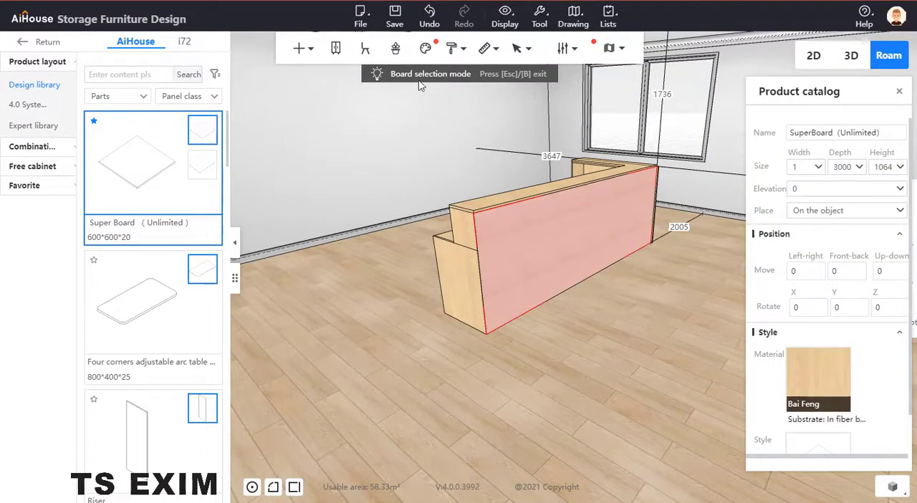
{"action": "right_click", "coordinate": [702, 206]}
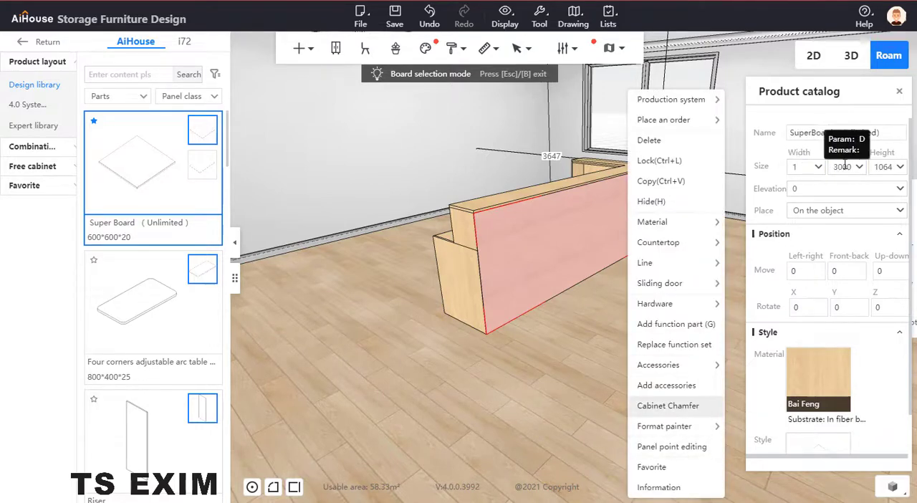
{"action": "left_click", "coordinate": [360, 200]}
Step: Place a new Super Board flat on the floor in front of the counter and set its width to 1064, matching the front board's height
{"action": "left_click", "coordinate": [153, 166]}
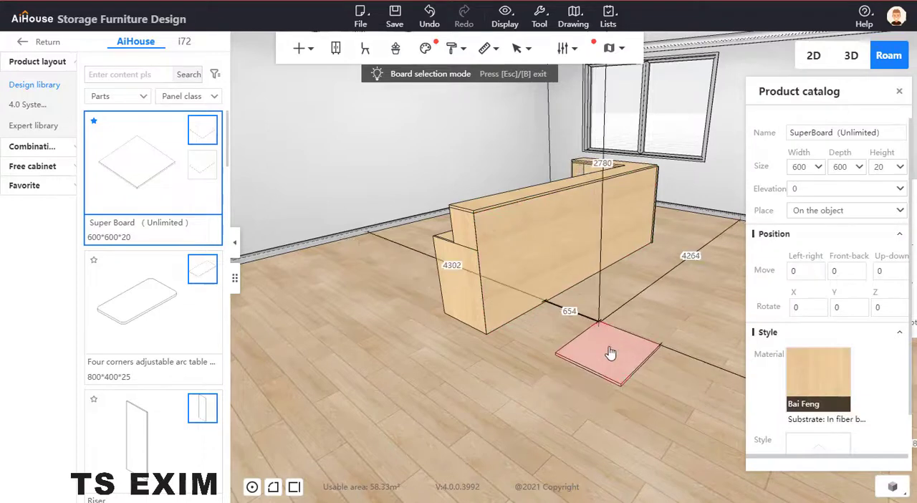
{"action": "right_click_drag", "start_coordinate": [700, 351], "coordinate": [649, 398]}
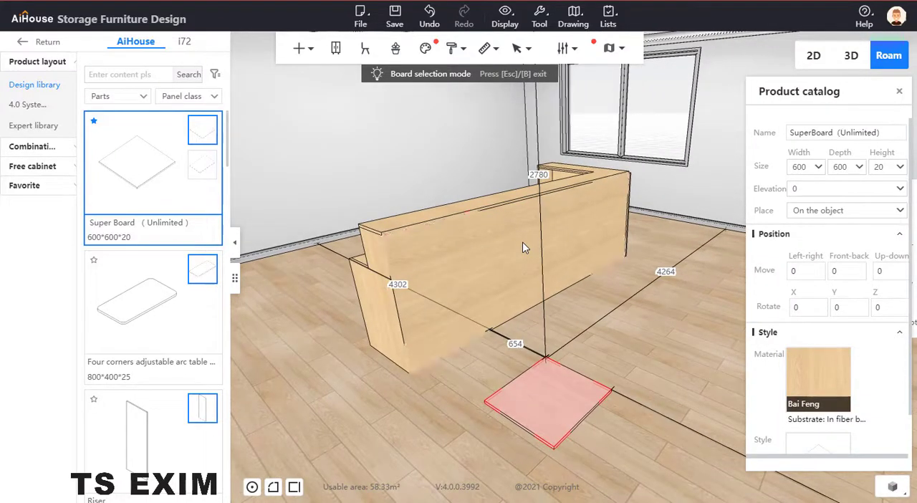
{"action": "left_click", "coordinate": [522, 247]}
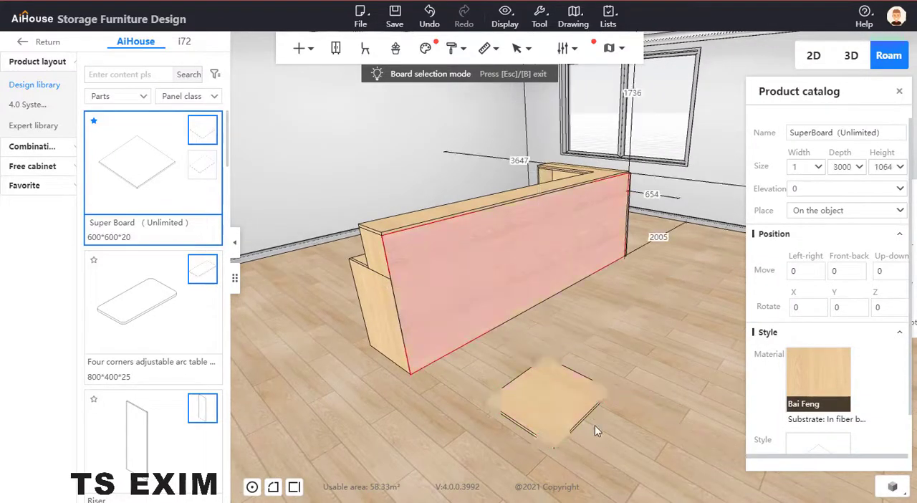
{"action": "left_click", "coordinate": [510, 409]}
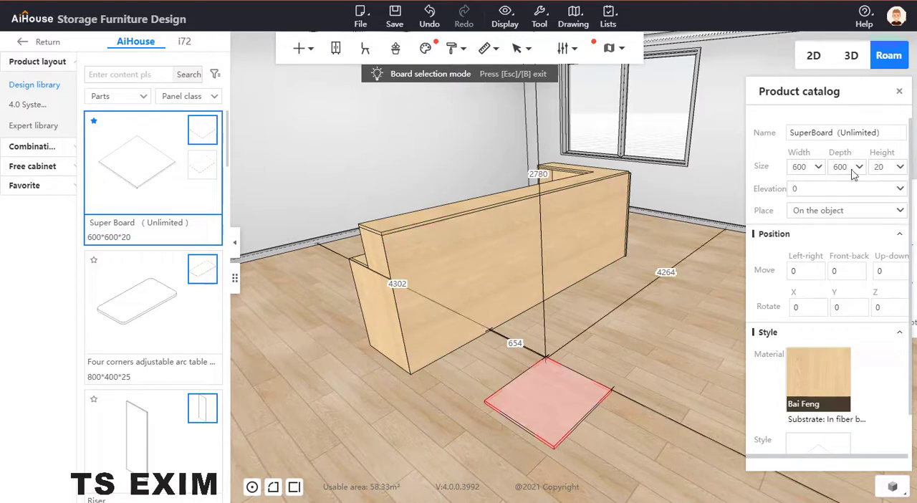
{"action": "left_click_drag", "start_coordinate": [812, 165], "coordinate": [758, 175]}
{"action": "type", "text": "40"}
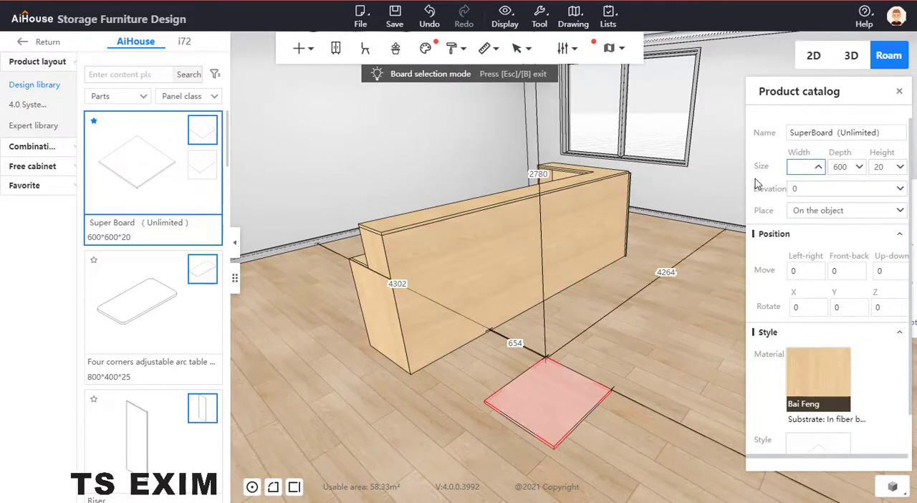
{"action": "left_click", "coordinate": [753, 192]}
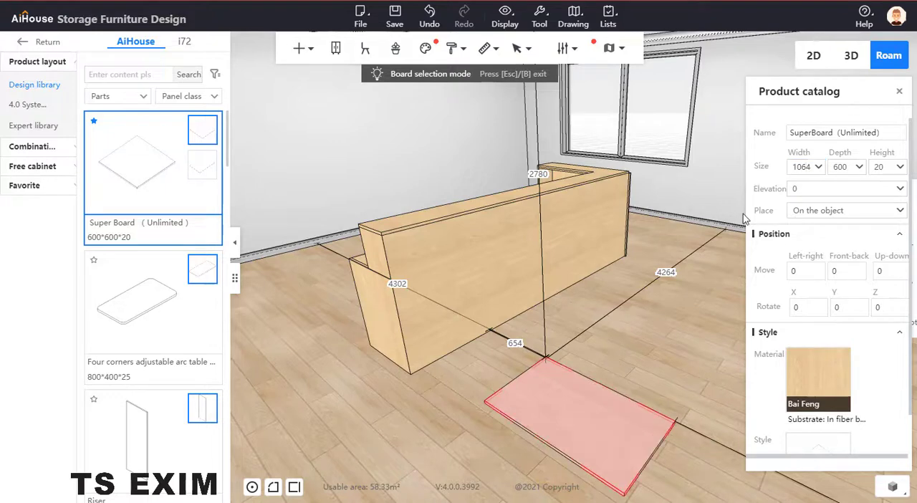
Step: Check the sizes of the long front board and the short-side board
{"action": "left_click", "coordinate": [580, 400]}
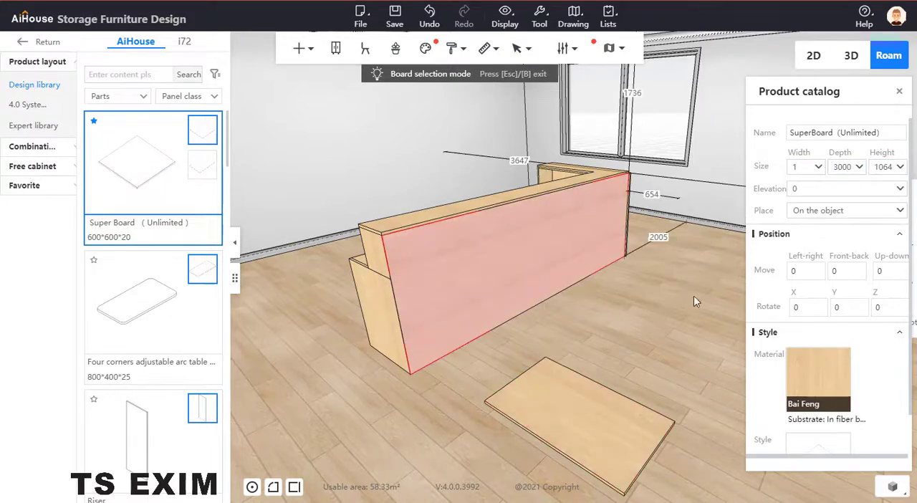
{"action": "left_click_drag", "start_coordinate": [695, 300], "coordinate": [380, 321]}
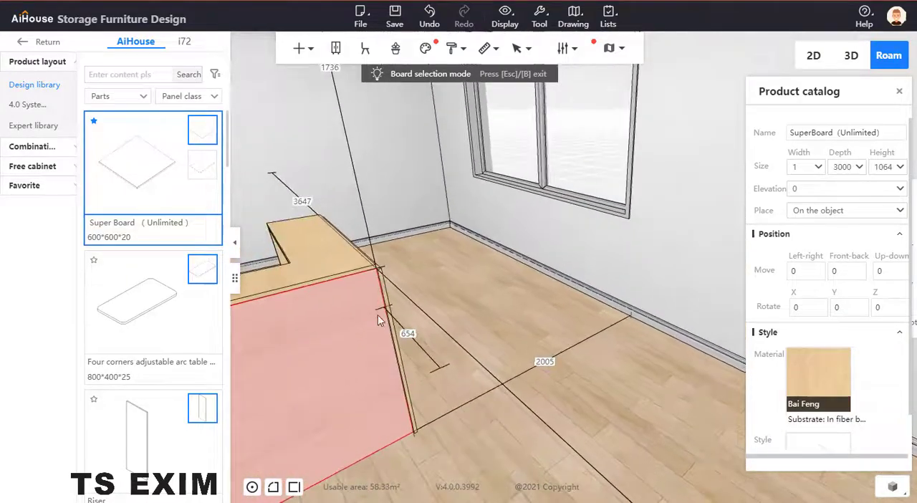
{"action": "left_click", "coordinate": [384, 303]}
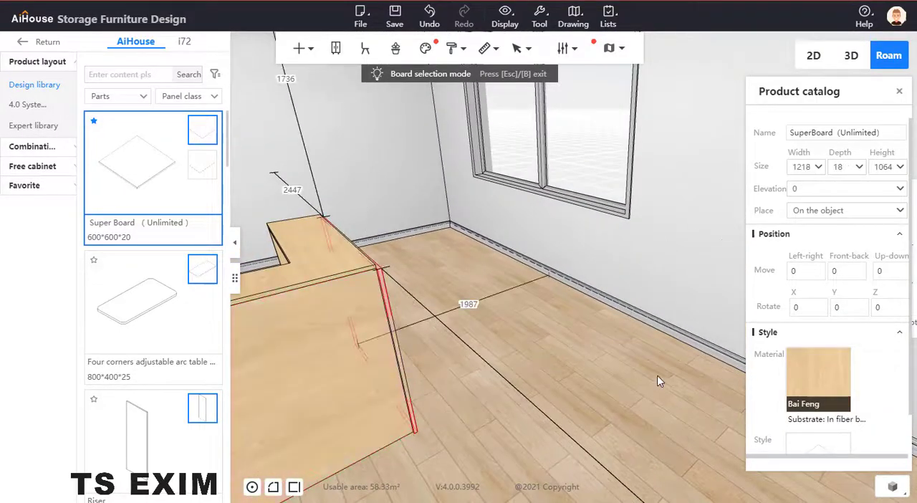
Step: Set the depth of the Super Board on the floor to 3018 and move it alongside the counter's long front
{"action": "left_click_drag", "start_coordinate": [660, 381], "coordinate": [731, 219]}
{"action": "scroll", "coordinate": [716, 240], "scroll_direction": "down", "scroll_amount": 3}
{"action": "left_click", "coordinate": [542, 394]}
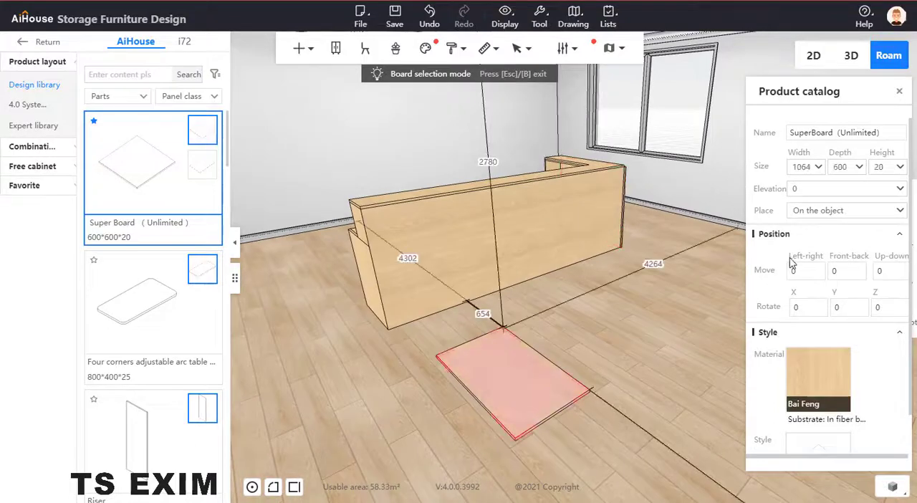
{"action": "double_click", "coordinate": [840, 167]}
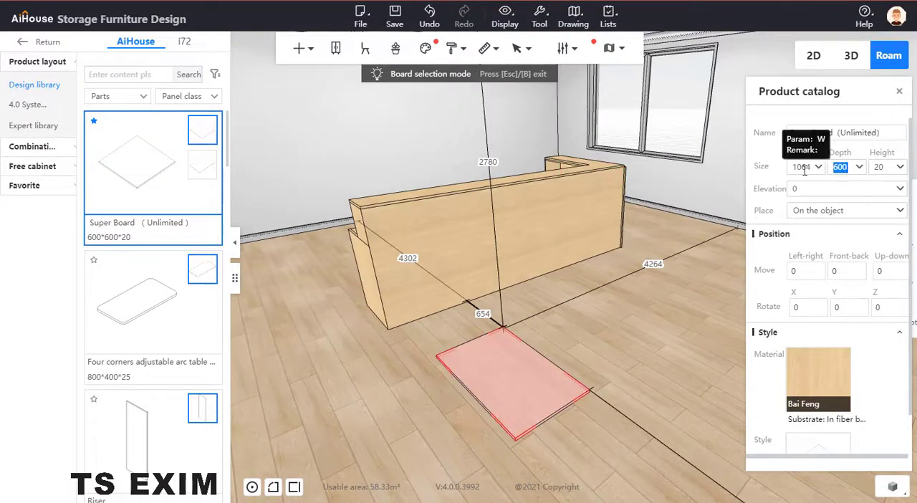
{"action": "type", "text": "3018"}
{"action": "key", "text": "Return"}
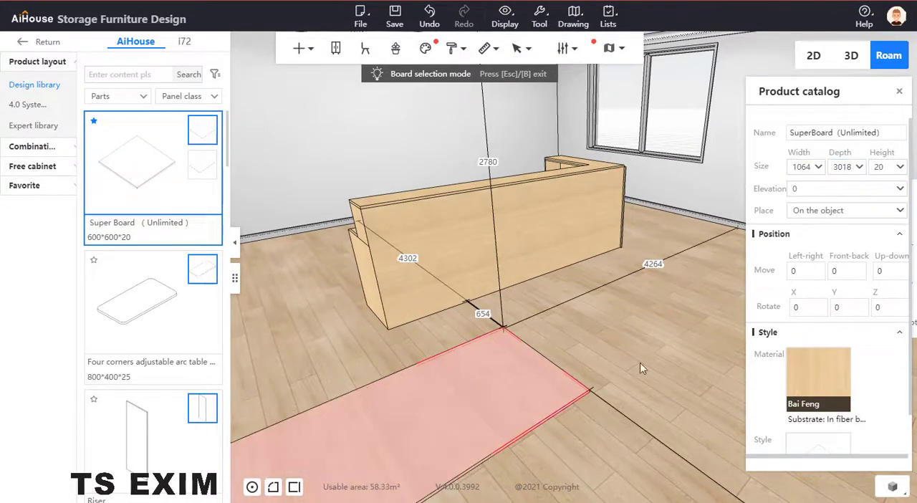
{"action": "left_click_drag", "start_coordinate": [610, 349], "coordinate": [352, 481]}
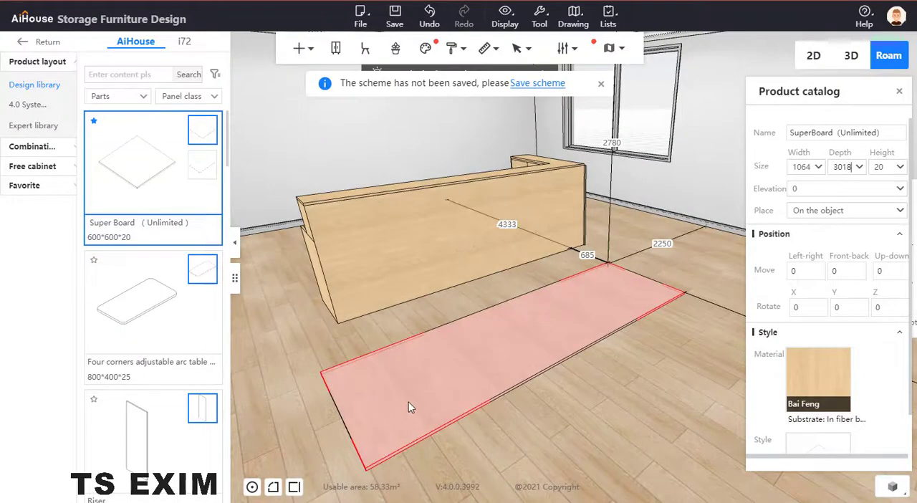
Step: Open the 1064 by 3018 floor board in panel point editing
{"action": "right_click", "coordinate": [597, 321]}
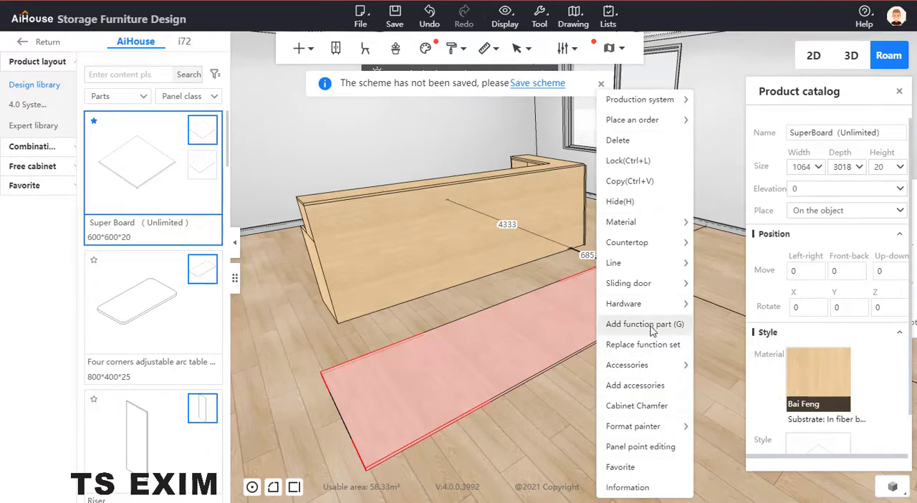
{"action": "mouse_move", "coordinate": [651, 433]}
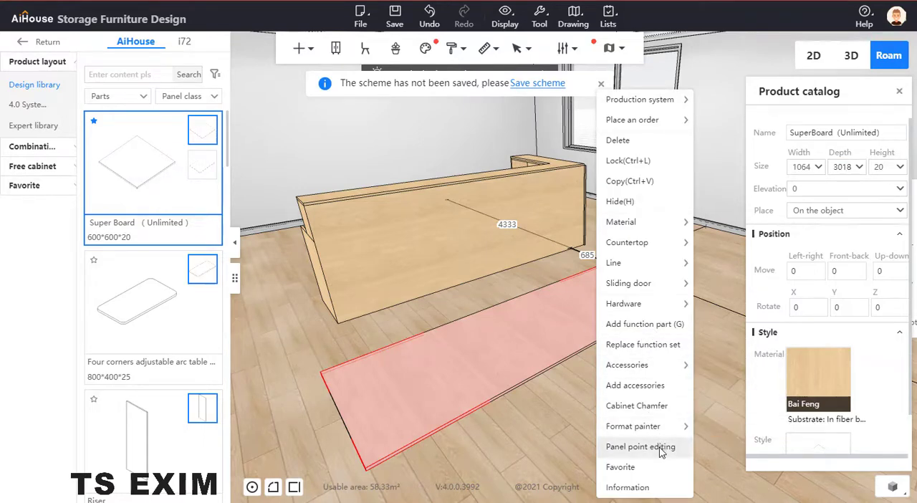
{"action": "left_click", "coordinate": [630, 446]}
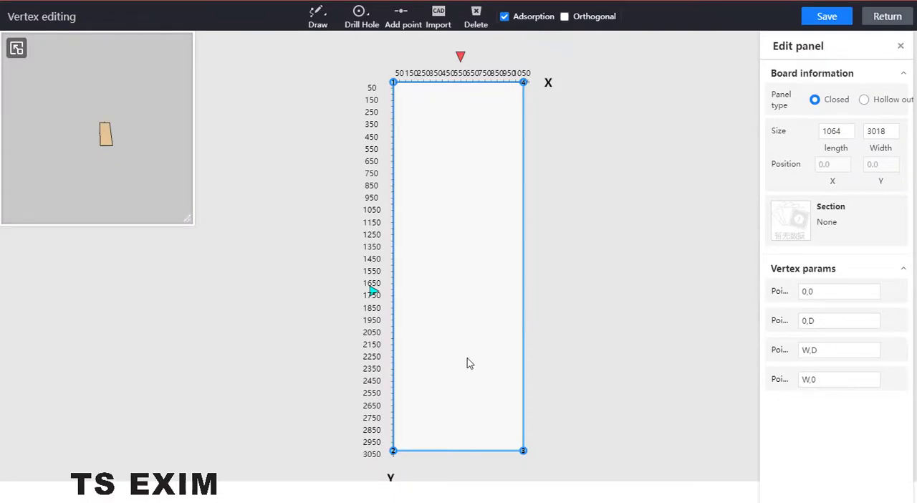
{"action": "left_click", "coordinate": [361, 15]}
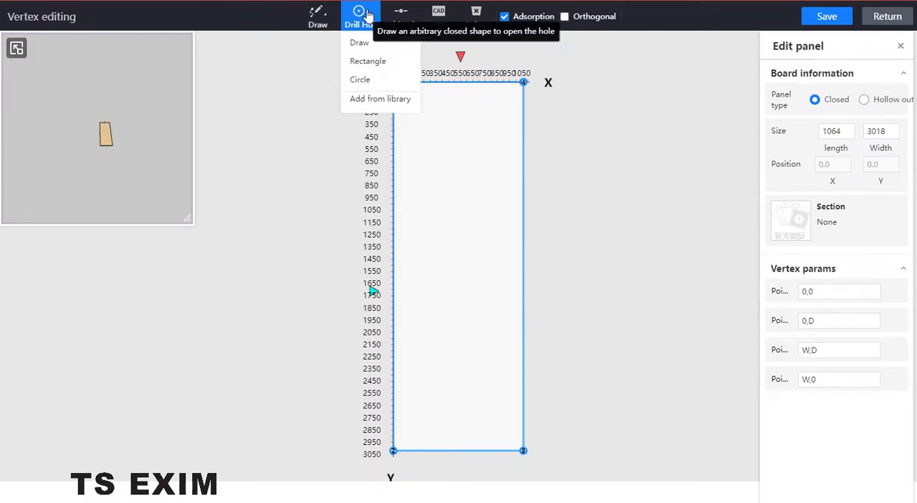
{"action": "left_click", "coordinate": [365, 44]}
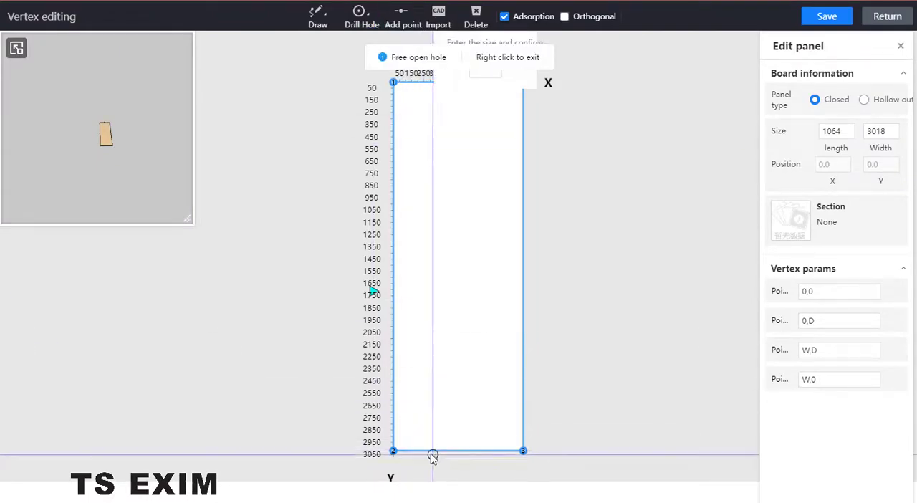
{"action": "left_click", "coordinate": [454, 431]}
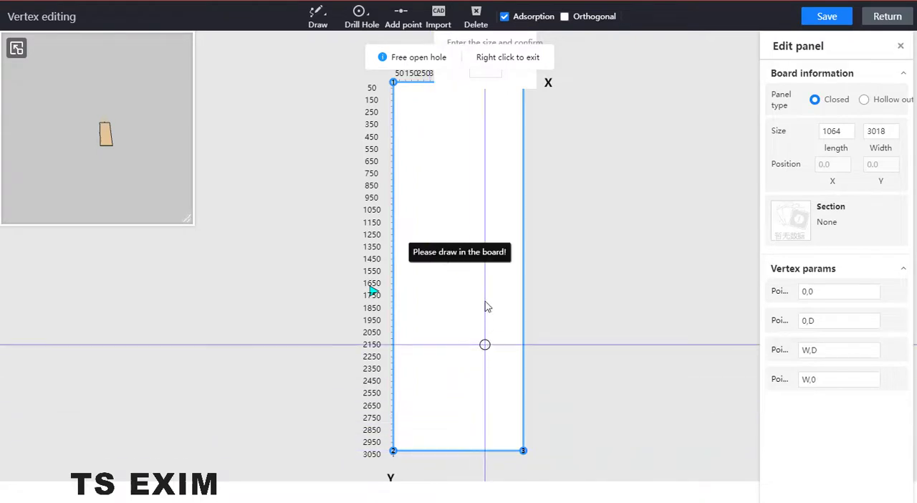
{"action": "right_click", "coordinate": [452, 202]}
Step: Replace the board's rectangular outline with a closed polygon through (0,3018), about (650,2500), about (1064,900), (1064,0) and (0,0), and save it
{"action": "left_click", "coordinate": [452, 200]}
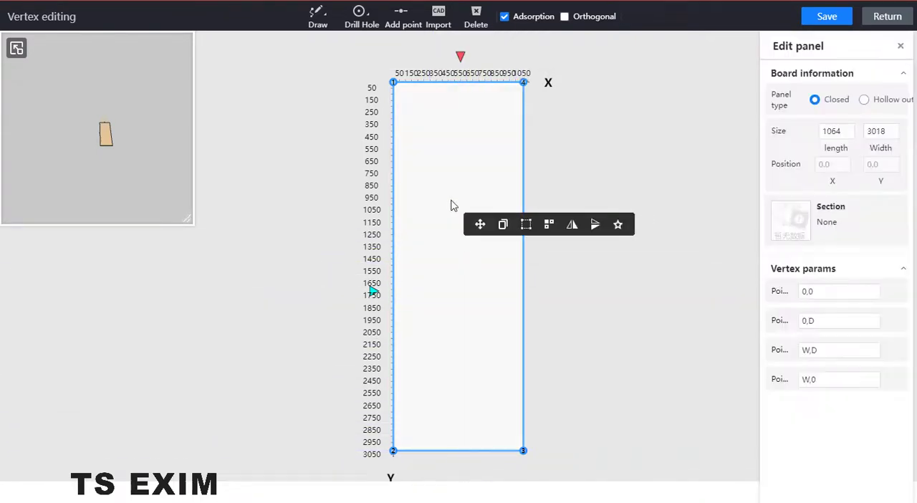
{"action": "key", "text": "Delete"}
{"action": "mouse_move", "coordinate": [318, 16]}
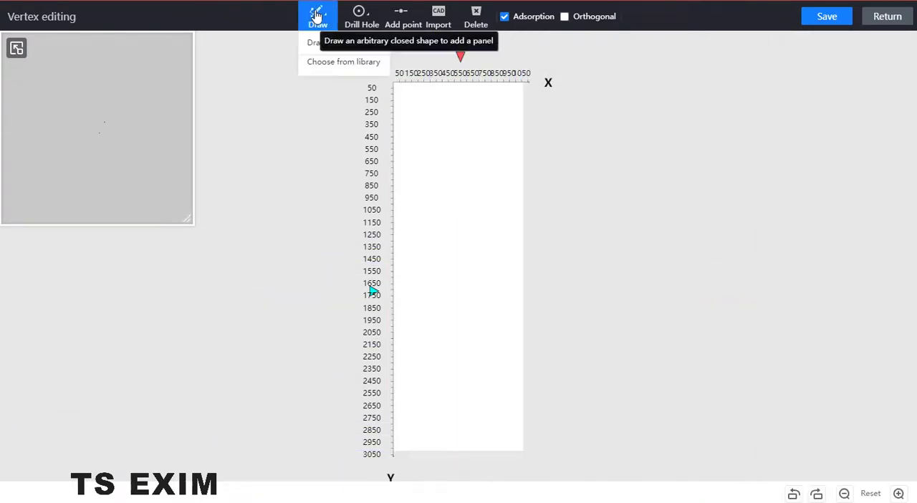
{"action": "left_click", "coordinate": [318, 41]}
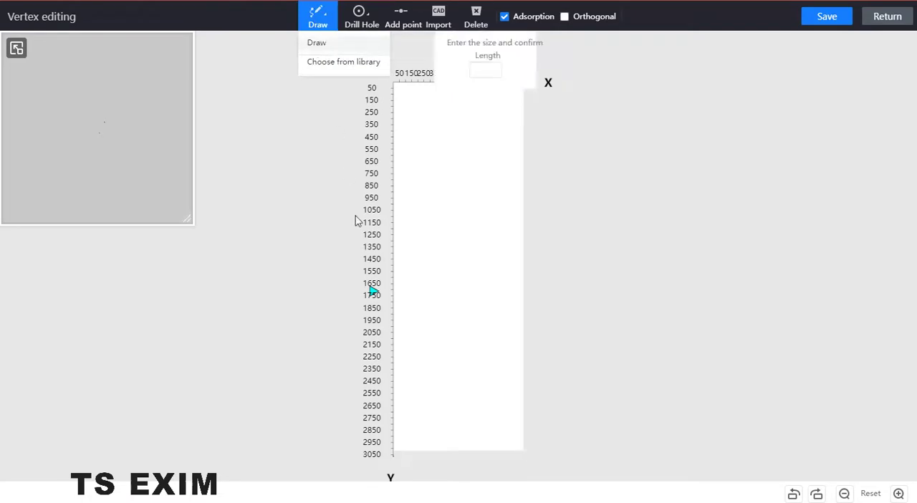
{"action": "left_click", "coordinate": [393, 451]}
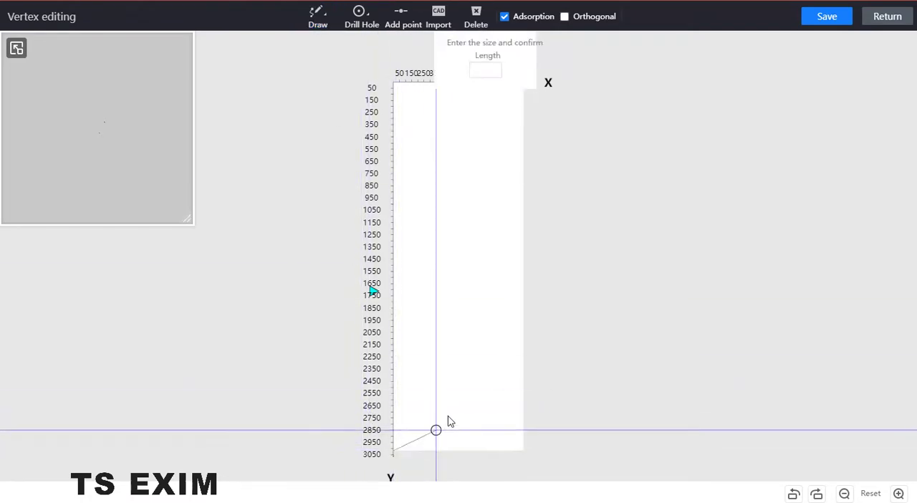
{"action": "left_click", "coordinate": [473, 388]}
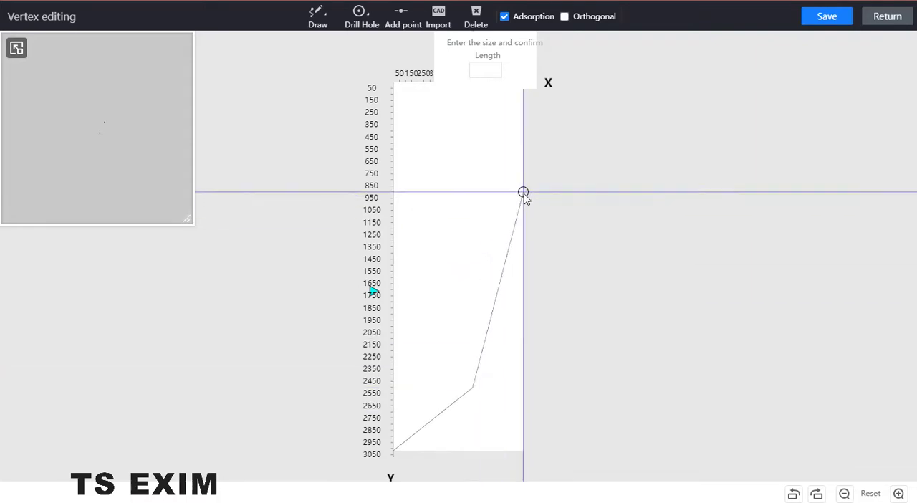
{"action": "left_click", "coordinate": [523, 193]}
{"action": "scroll", "coordinate": [520, 143], "scroll_direction": "down", "scroll_amount": 5}
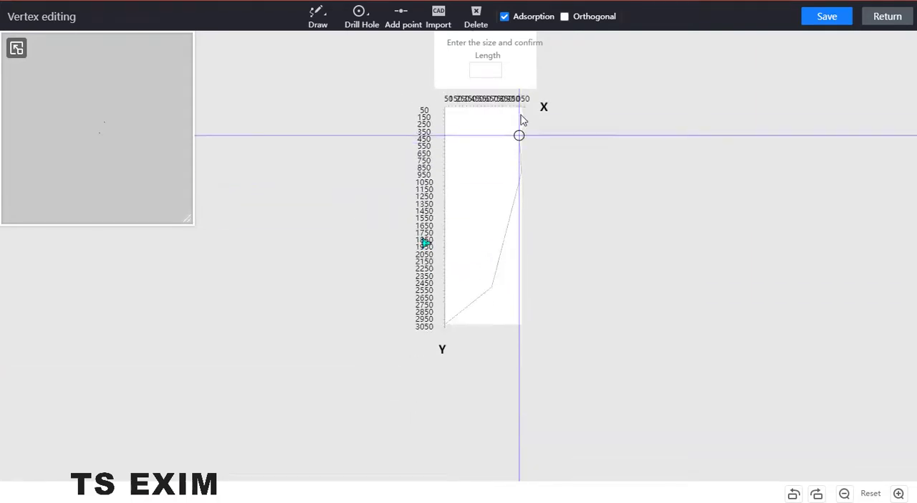
{"action": "left_click", "coordinate": [521, 107]}
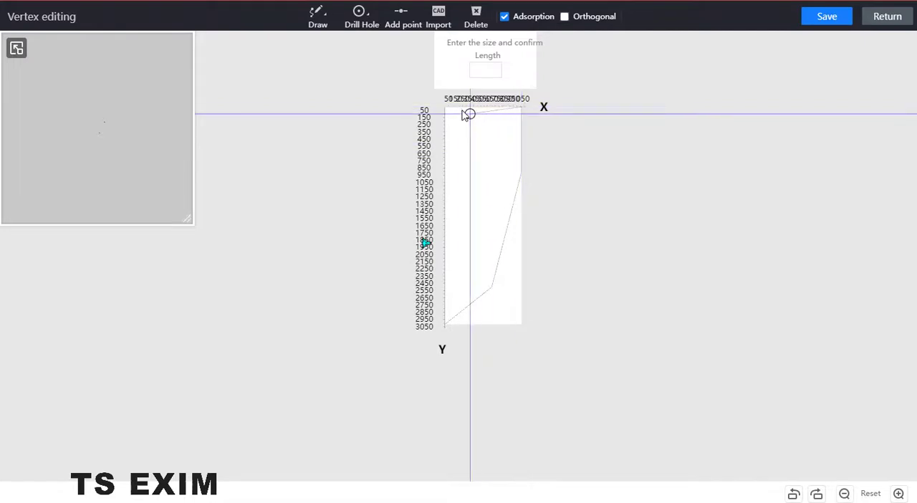
{"action": "left_click", "coordinate": [446, 143]}
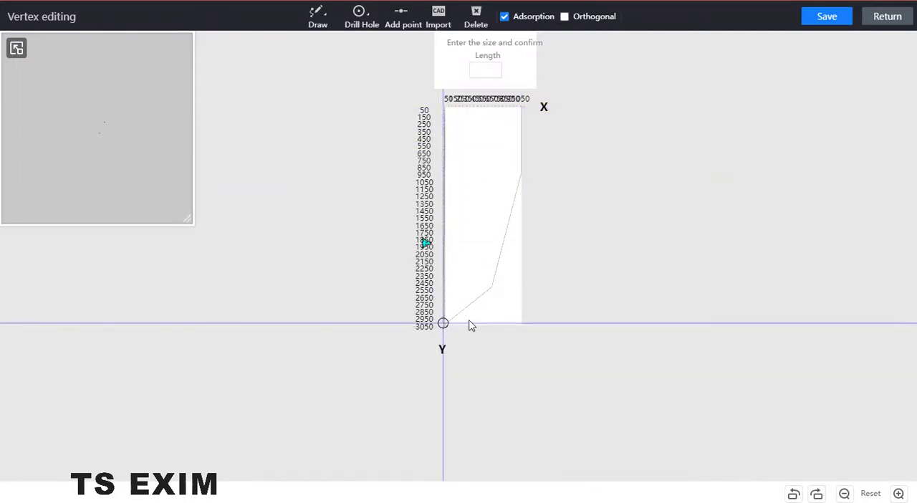
{"action": "scroll", "coordinate": [451, 328], "scroll_direction": "up", "scroll_amount": 5}
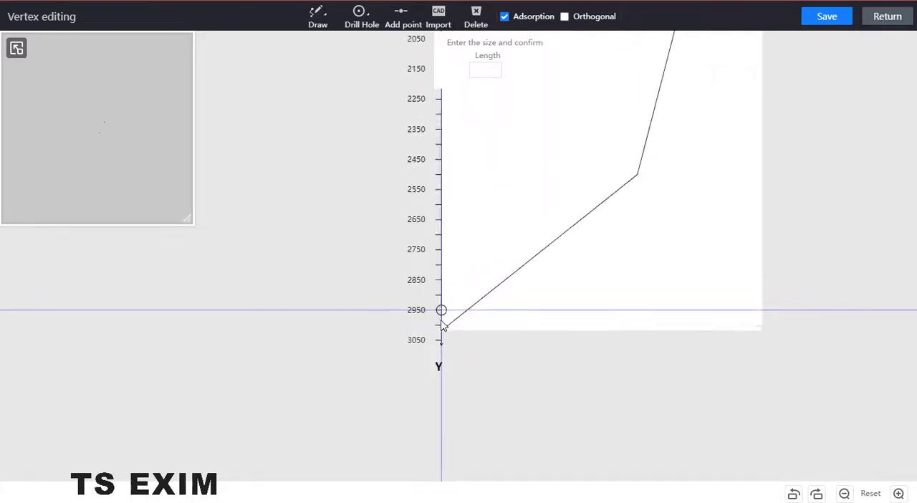
{"action": "left_click", "coordinate": [441, 331]}
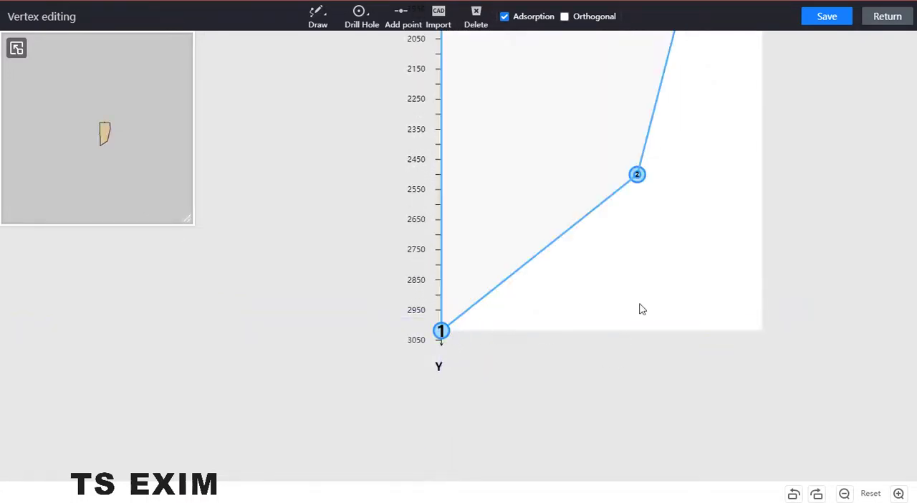
{"action": "left_click", "coordinate": [830, 19]}
{"action": "left_click", "coordinate": [889, 19]}
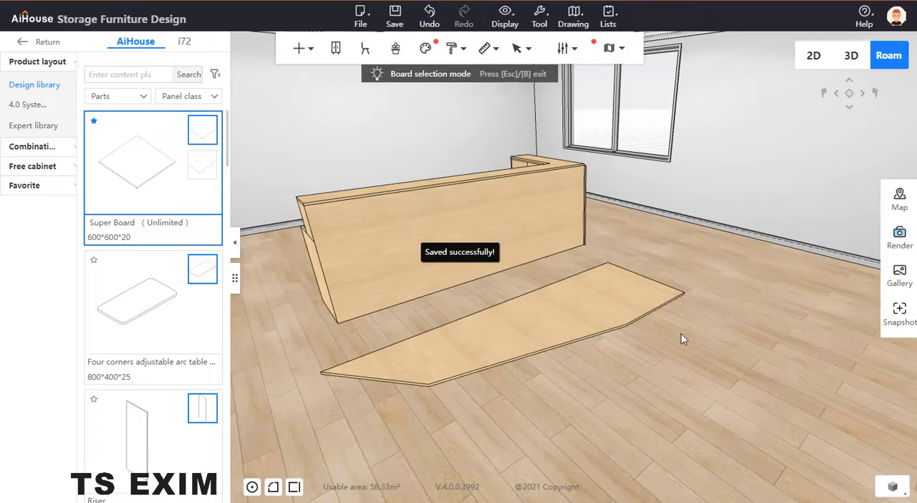
Step: Stand the shaped board upright on its long edge using three-axis rotation, with X 180, Y 90 and Z 180
{"action": "left_click", "coordinate": [610, 319]}
{"action": "scroll", "coordinate": [654, 381], "scroll_direction": "up", "scroll_amount": 2}
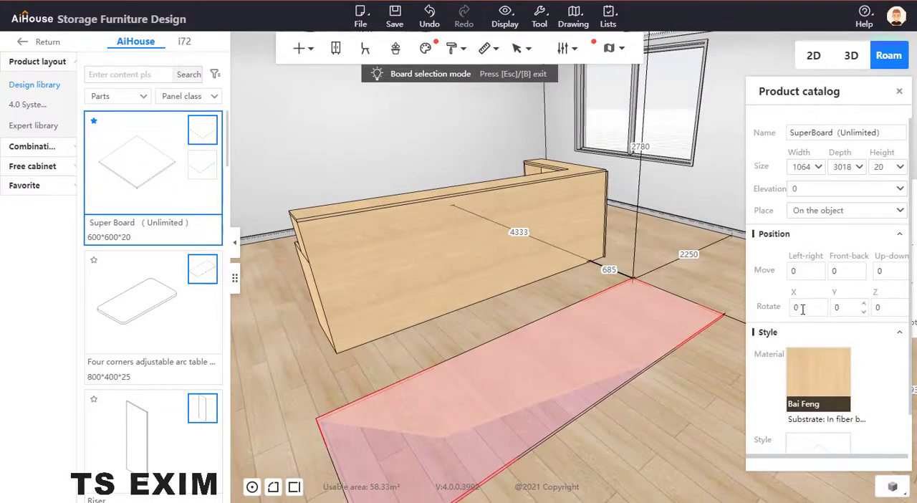
{"action": "key", "text": "c"}
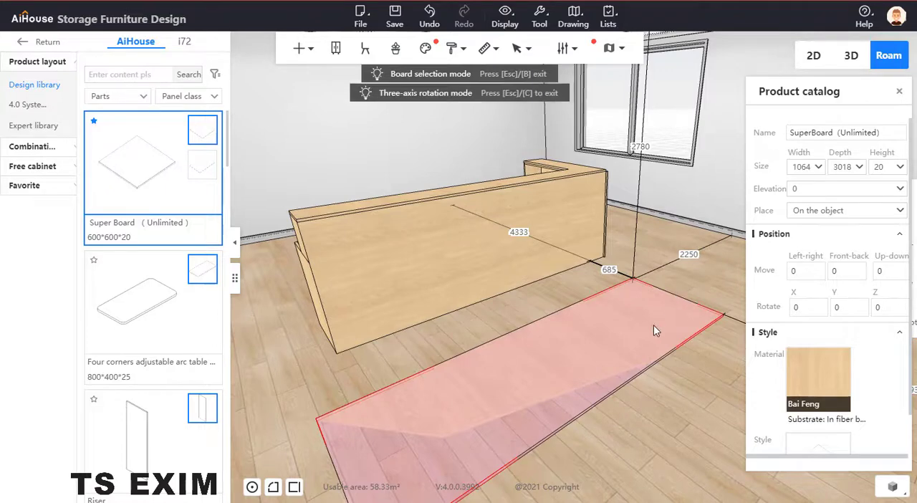
{"action": "left_click", "coordinate": [653, 331]}
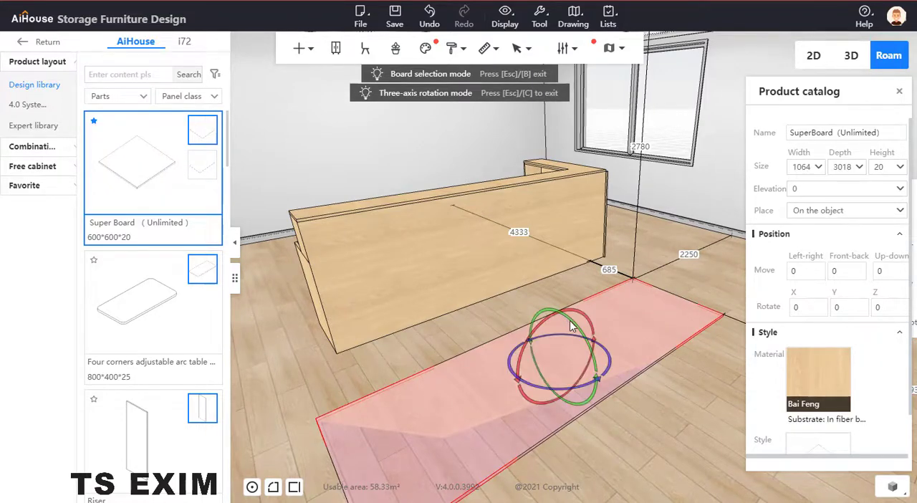
{"action": "left_click_drag", "start_coordinate": [571, 325], "coordinate": [584, 392]}
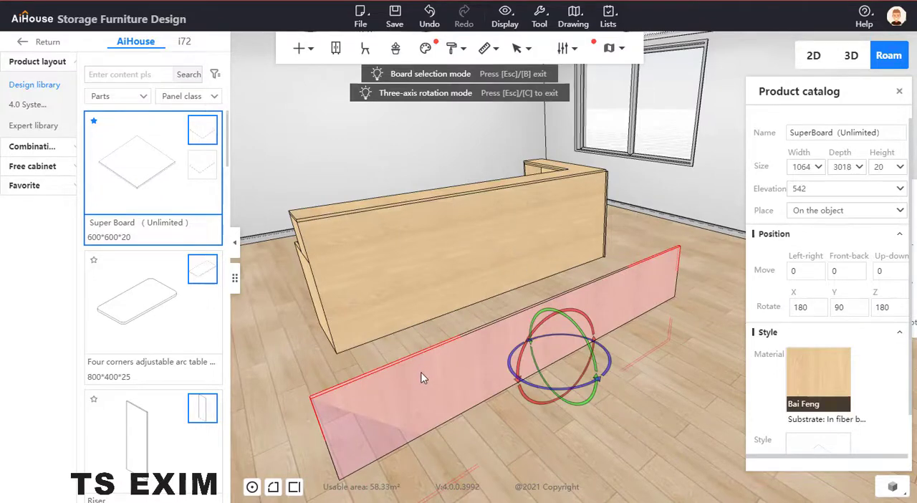
{"action": "key", "text": "Escape"}
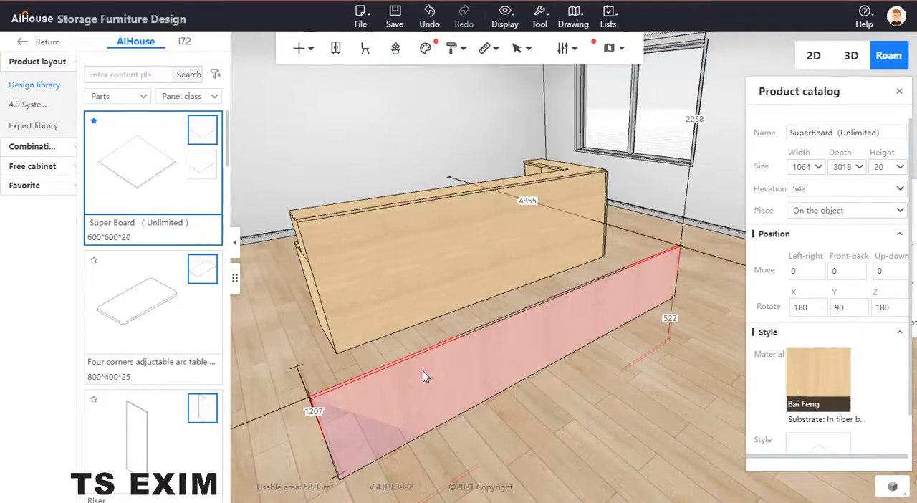
Step: Move the shaped board by point capture, snapping its upper end corner to the counter's upper front corner just below the top board
{"action": "left_click", "coordinate": [422, 371]}
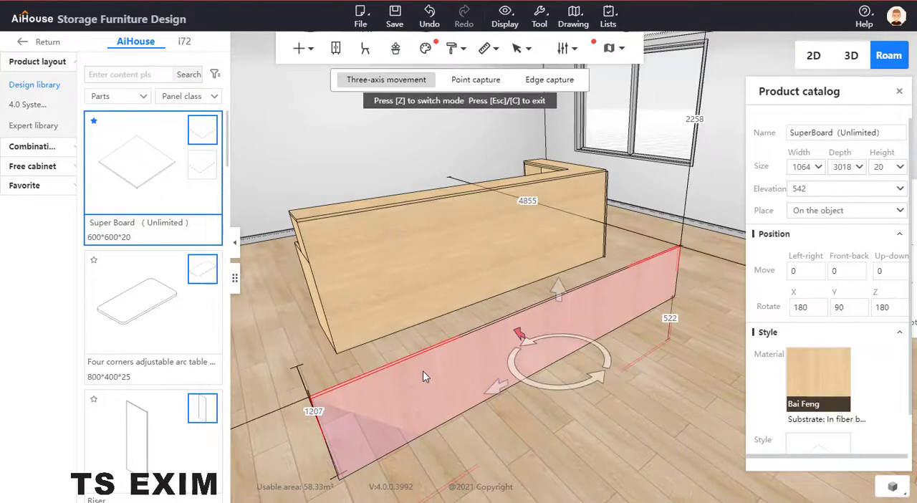
{"action": "left_click", "coordinate": [482, 85]}
{"action": "left_click_drag", "start_coordinate": [192, 356], "coordinate": [256, 361]}
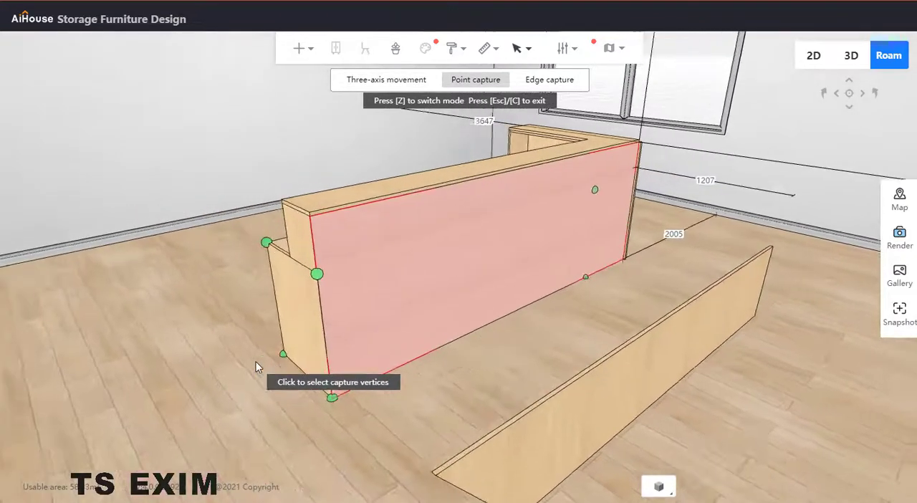
{"action": "left_click", "coordinate": [447, 474]}
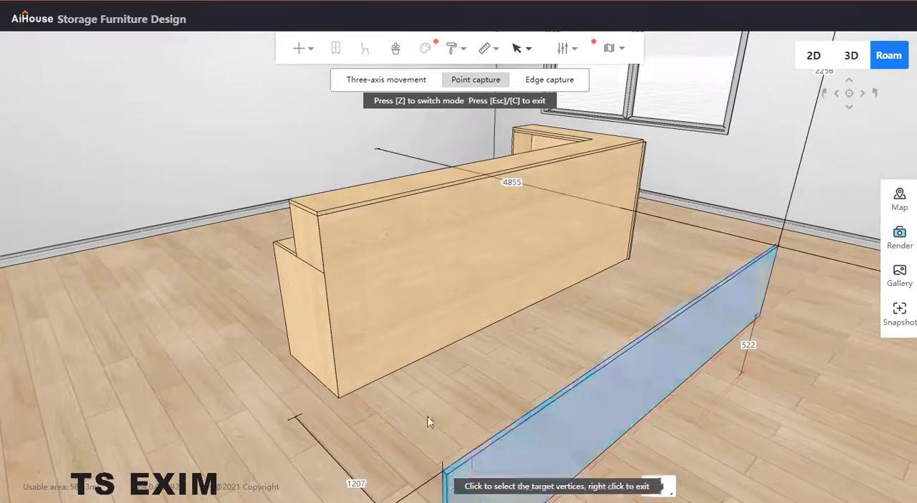
{"action": "left_click", "coordinate": [317, 214]}
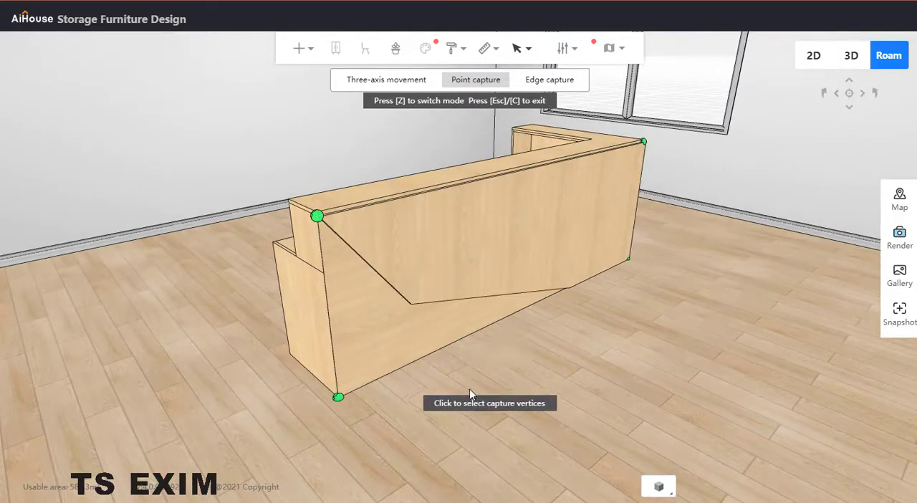
{"action": "key", "text": "Escape"}
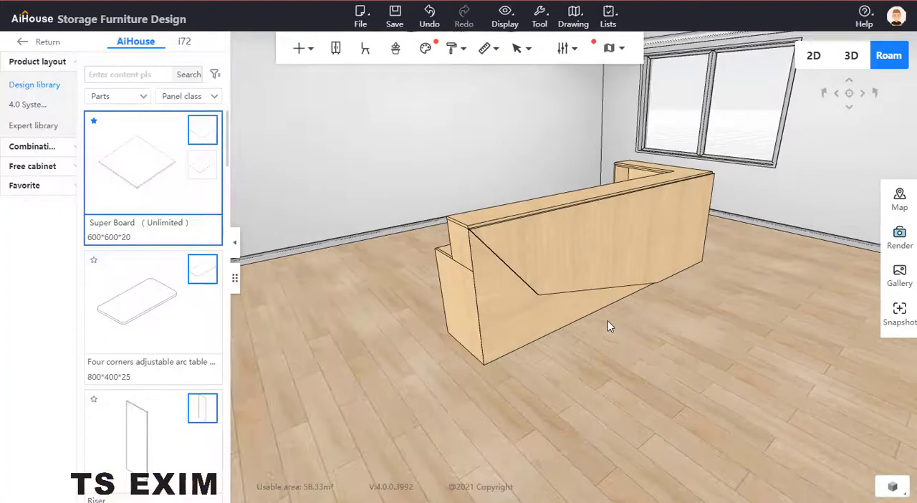
Step: Examine how the shaped front panel meets the counter's top board and check the sizes of both boards
{"action": "scroll", "coordinate": [617, 376], "scroll_direction": "up", "scroll_amount": 4}
{"action": "right_click_drag", "start_coordinate": [638, 397], "coordinate": [713, 371]}
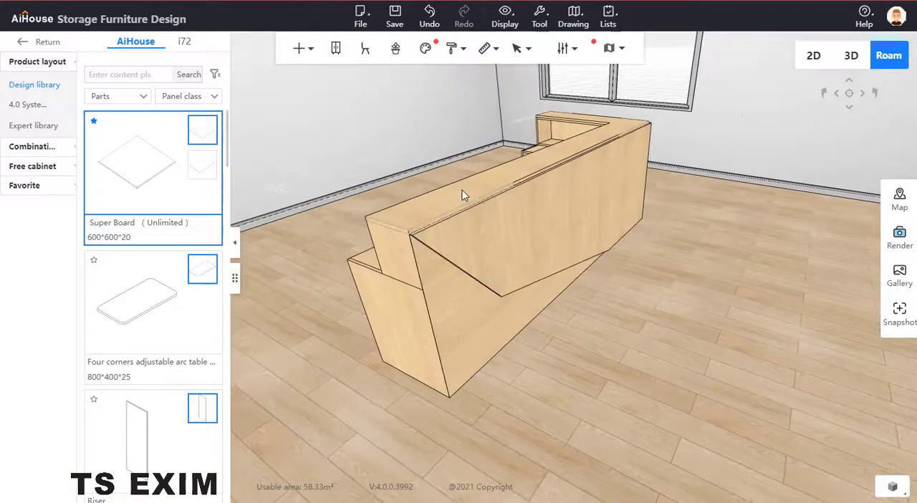
{"action": "middle_click_drag", "start_coordinate": [603, 290], "coordinate": [675, 398]}
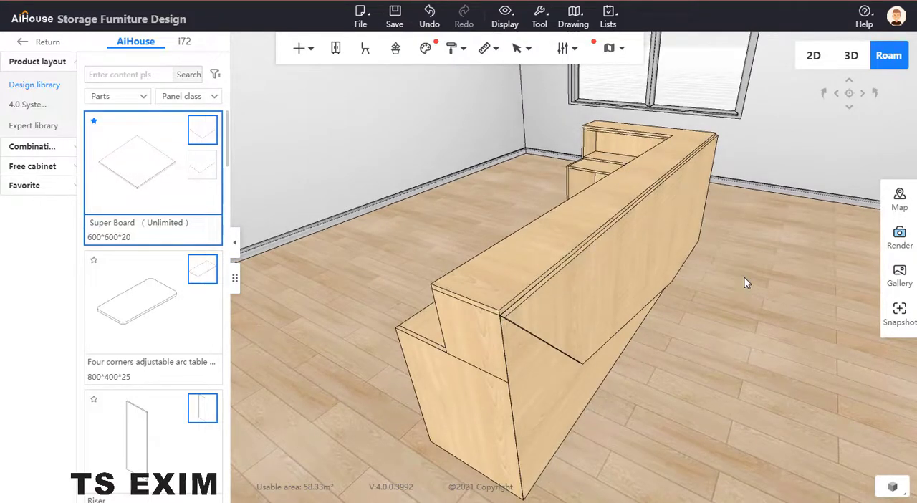
{"action": "left_click", "coordinate": [640, 239]}
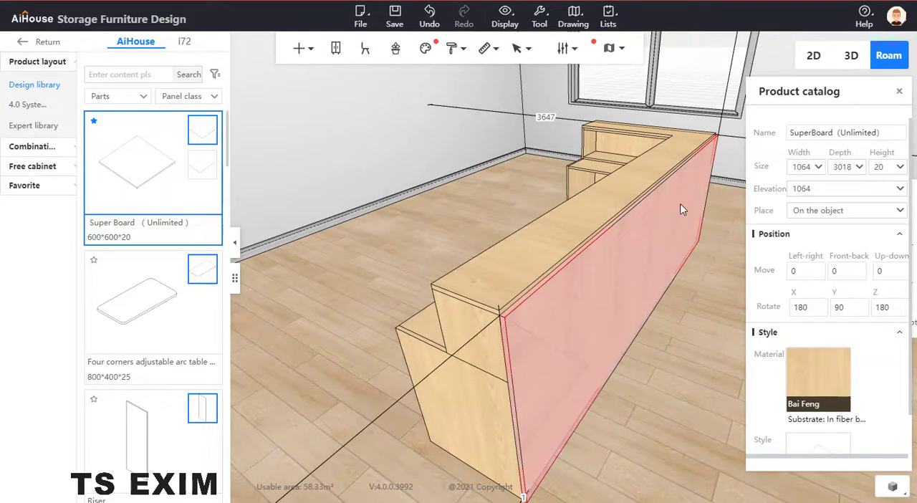
{"action": "left_click", "coordinate": [607, 205]}
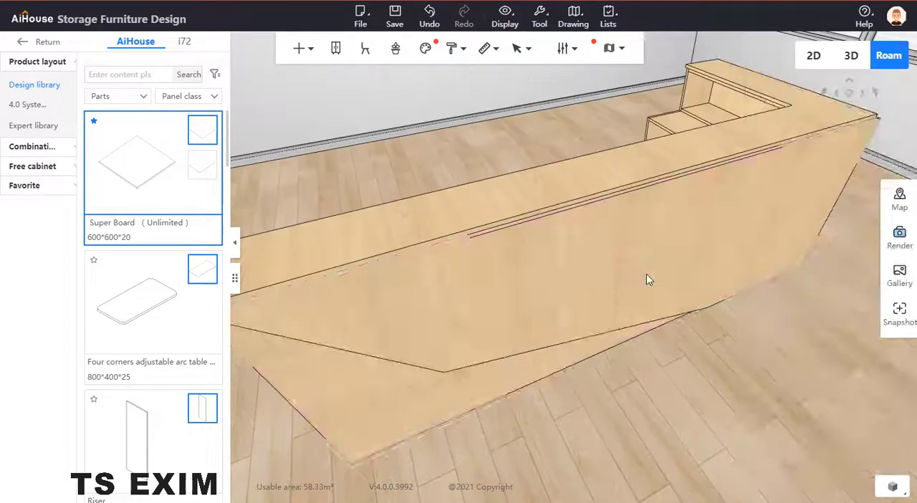
Step: Set the L-shaped top board's width to 1218, matching the width of the counter's end panel
{"action": "left_click", "coordinate": [646, 275]}
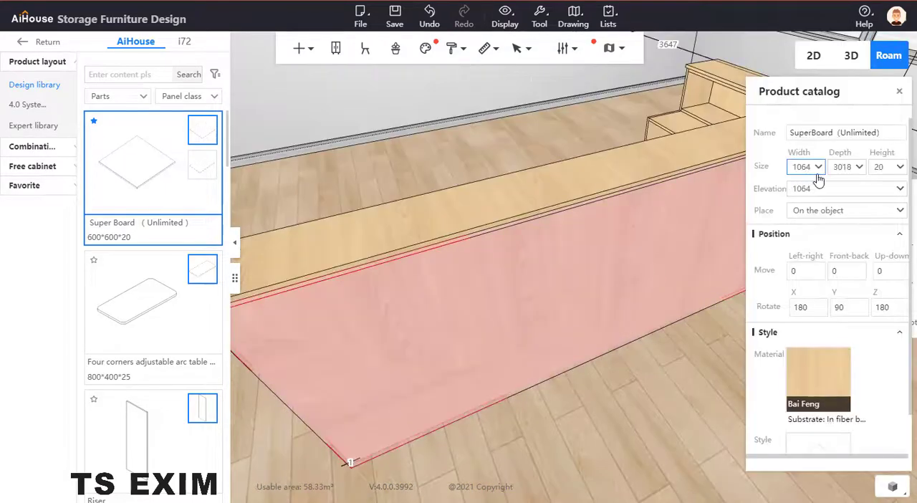
{"action": "left_click_drag", "start_coordinate": [717, 399], "coordinate": [496, 252]}
{"action": "left_click", "coordinate": [494, 252]}
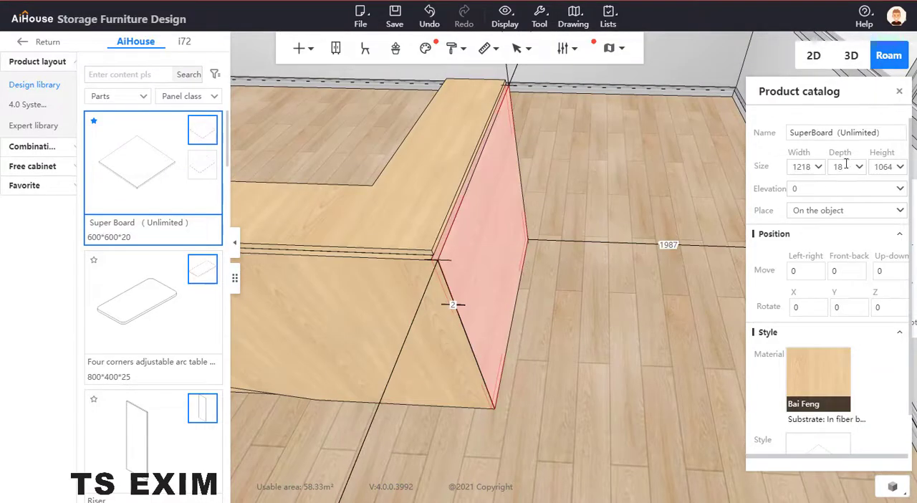
{"action": "left_click_drag", "start_coordinate": [602, 403], "coordinate": [538, 491]}
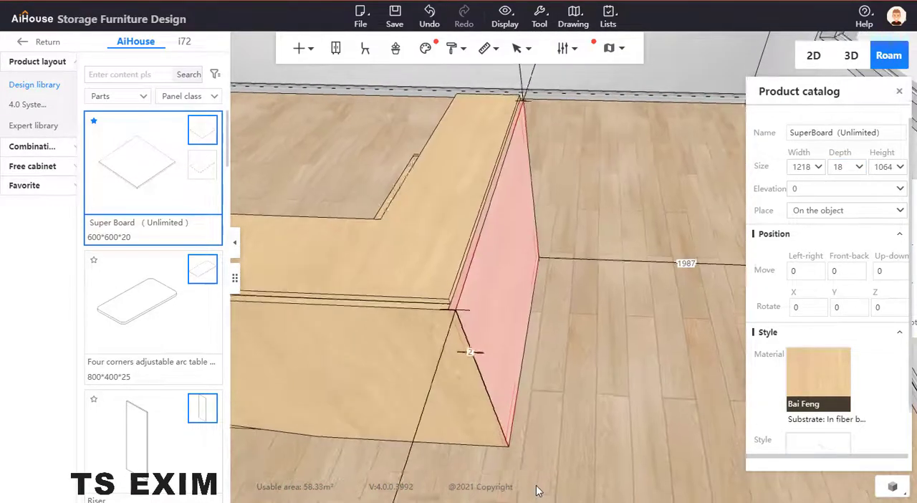
{"action": "left_click", "coordinate": [635, 416]}
{"action": "left_click_drag", "start_coordinate": [635, 418], "coordinate": [700, 365]}
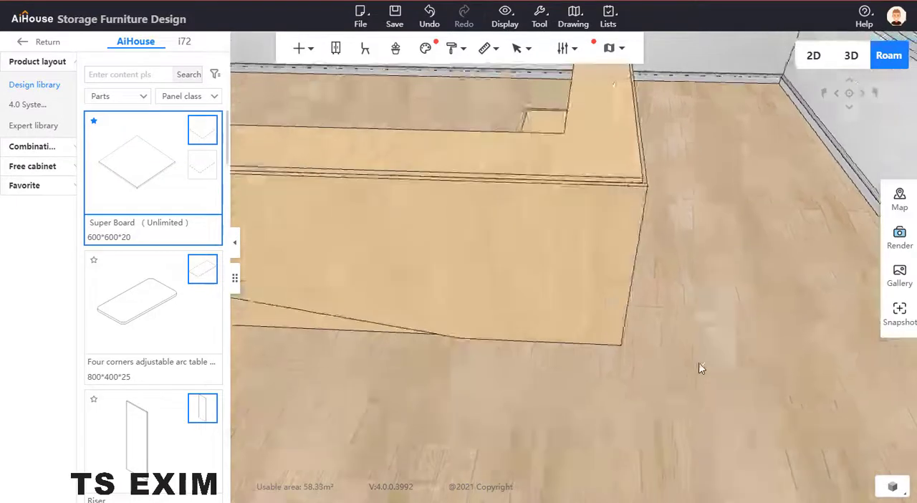
{"action": "left_click", "coordinate": [704, 117]}
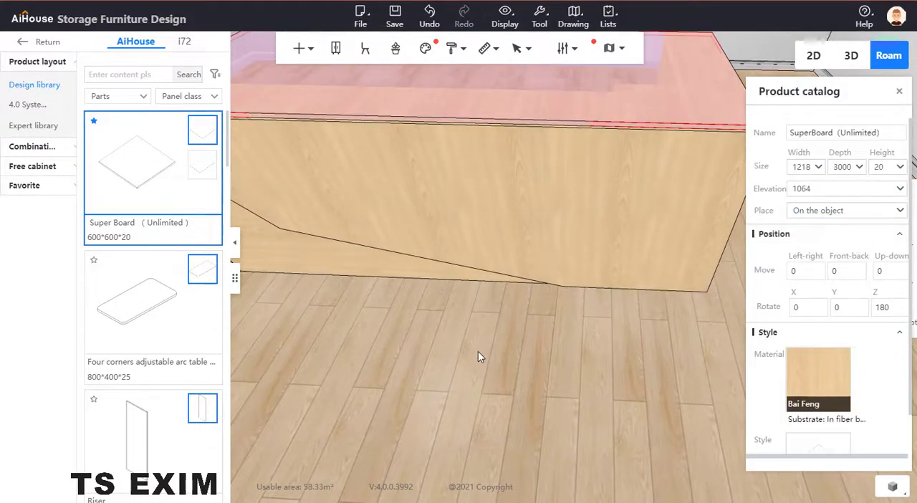
Step: Open the top board for panel point editing and shift vertex 5, at the inner end of the long arm, outward along X
{"action": "key", "text": "b"}
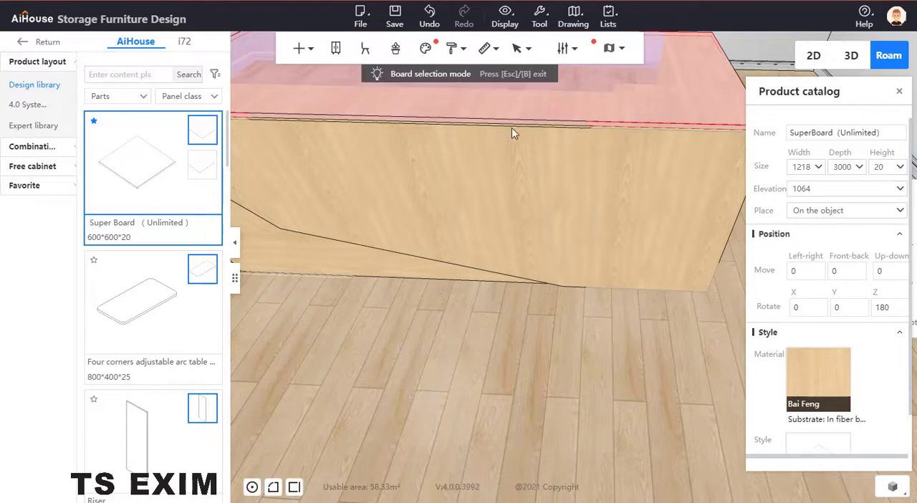
{"action": "right_click", "coordinate": [542, 107]}
{"action": "mouse_move", "coordinate": [582, 429]}
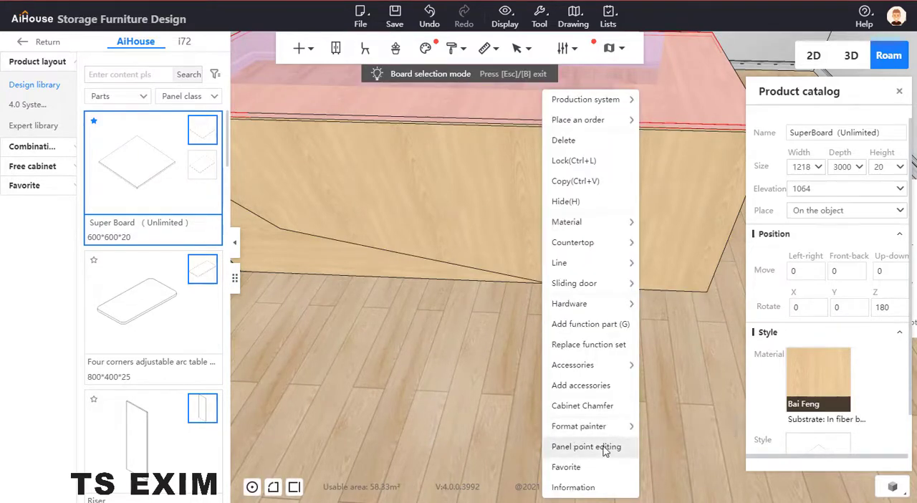
{"action": "left_click", "coordinate": [586, 446]}
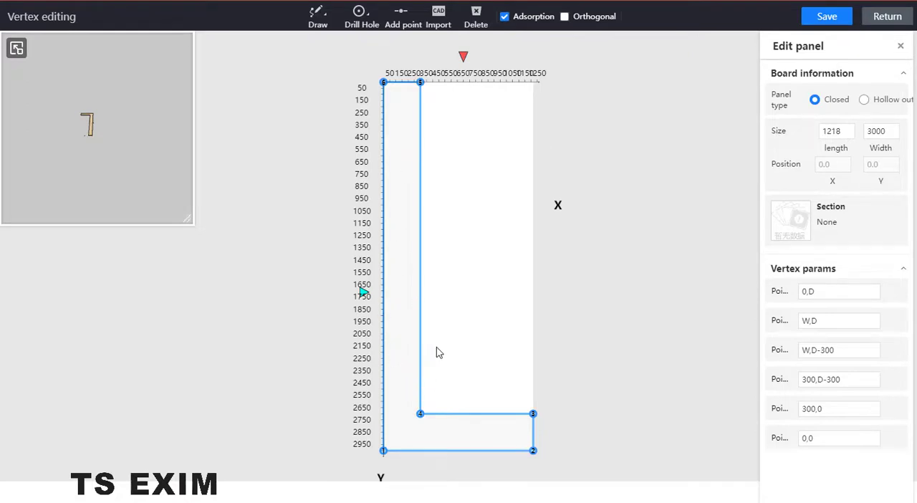
{"action": "left_click", "coordinate": [421, 293]}
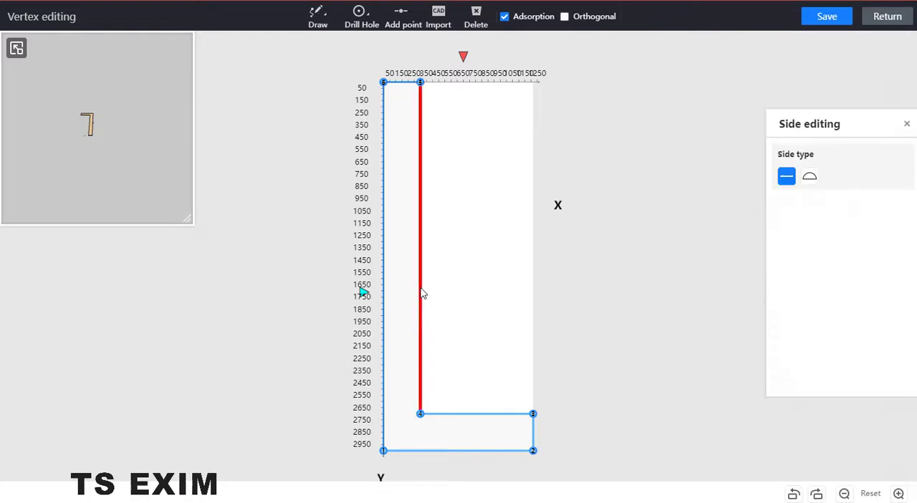
{"action": "scroll", "coordinate": [571, 270], "scroll_direction": "up", "scroll_amount": 1}
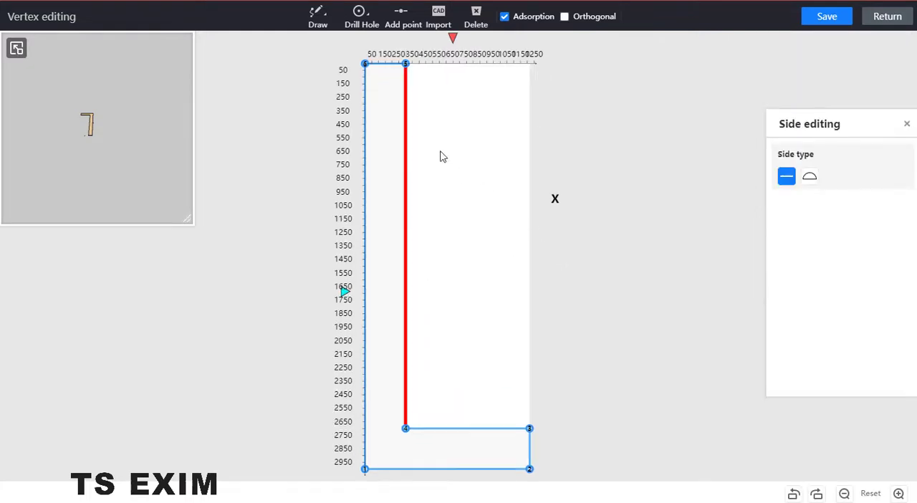
{"action": "left_click", "coordinate": [405, 65]}
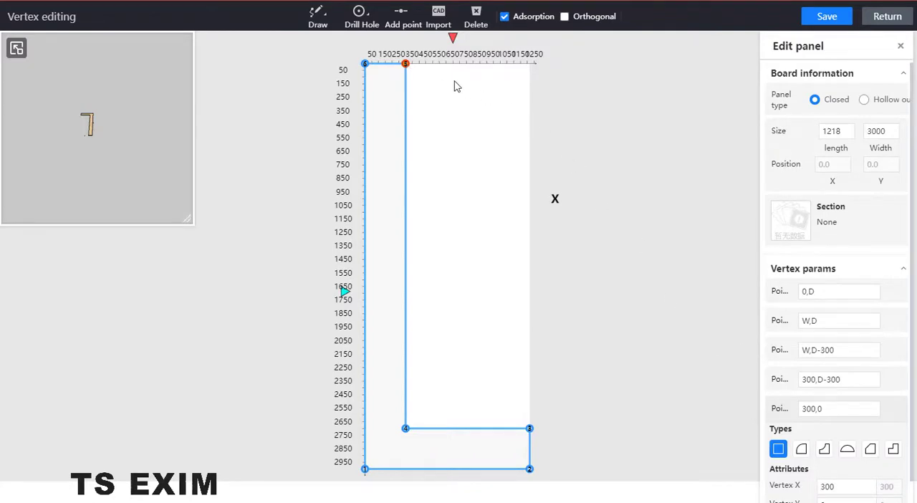
{"action": "scroll", "coordinate": [827, 315], "scroll_direction": "down", "scroll_amount": 1}
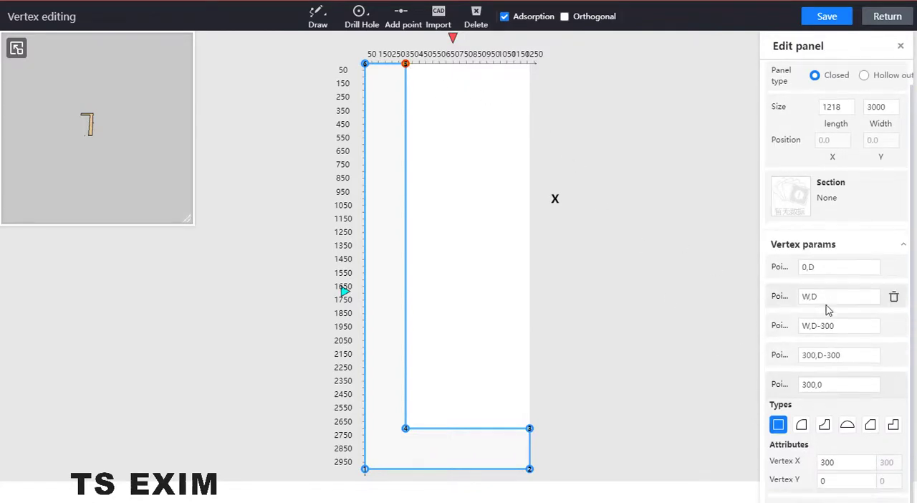
{"action": "left_click", "coordinate": [840, 453]}
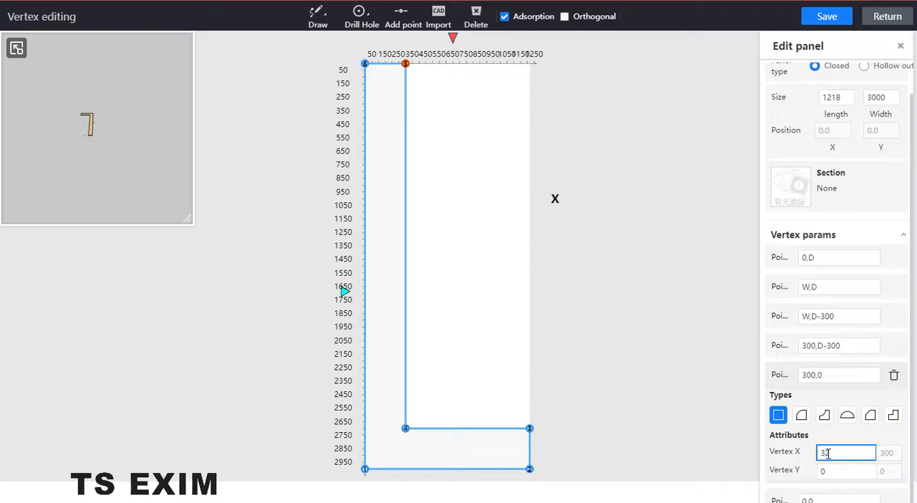
{"action": "key", "text": "Return"}
Step: Set the Y coordinate of vertex 3, at the end of the short arm, to D-318
{"action": "left_click", "coordinate": [405, 428]}
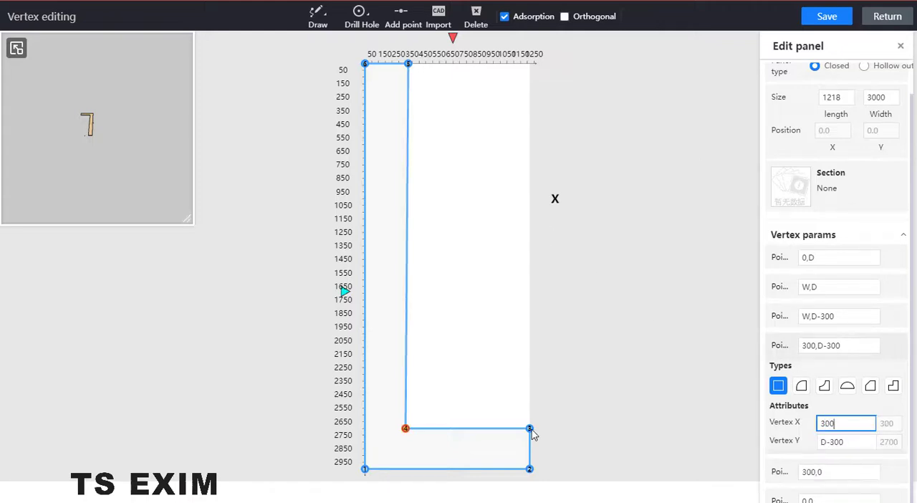
{"action": "left_click", "coordinate": [529, 428]}
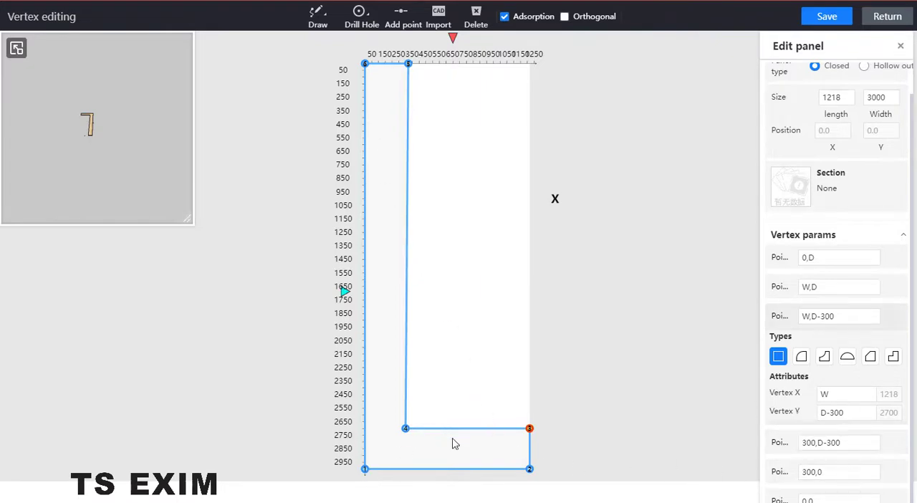
{"action": "scroll", "coordinate": [564, 425], "scroll_direction": "down", "scroll_amount": 1}
{"action": "mouse_move", "coordinate": [593, 413]}
{"action": "left_mouse_down"}
{"action": "mouse_move", "coordinate": [587, 296]}
{"action": "mouse_move", "coordinate": [571, 333]}
{"action": "left_mouse_up"}
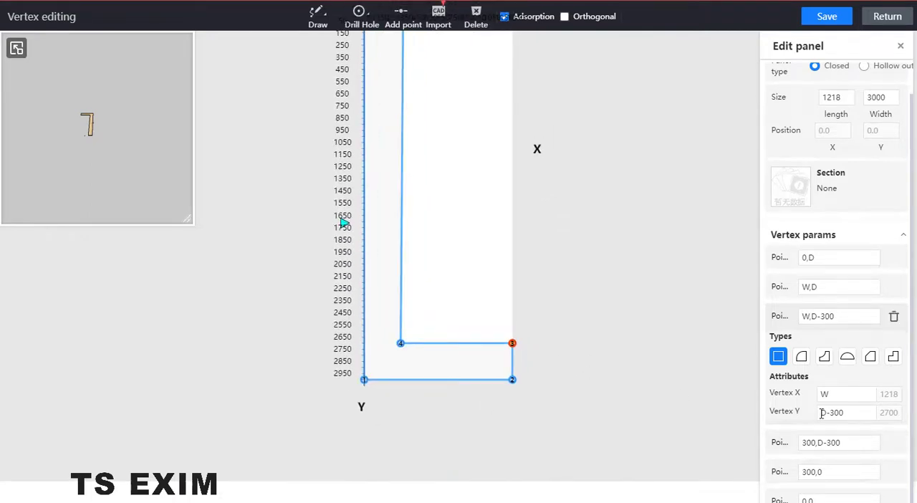
{"action": "left_click", "coordinate": [854, 413]}
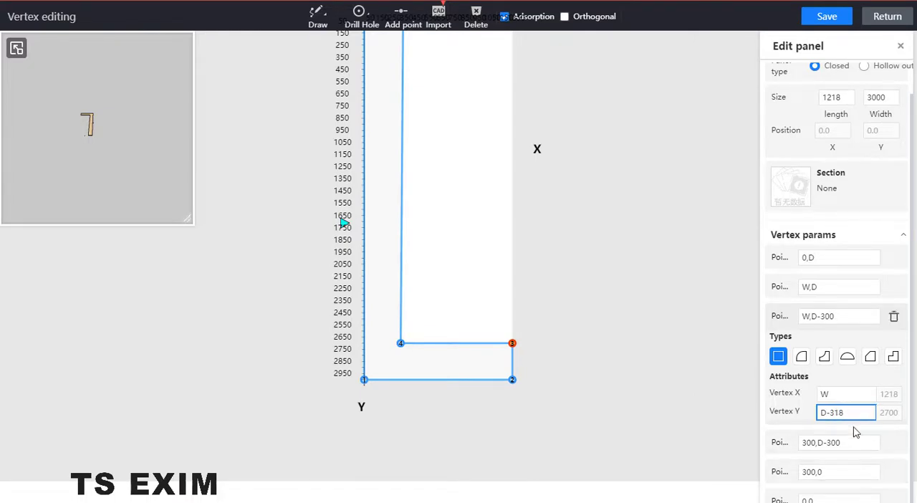
{"action": "key", "text": "Return"}
Step: Set the Y coordinate of inner corner vertex 4 to D-318, save the outline and return to the room model
{"action": "left_click", "coordinate": [401, 344]}
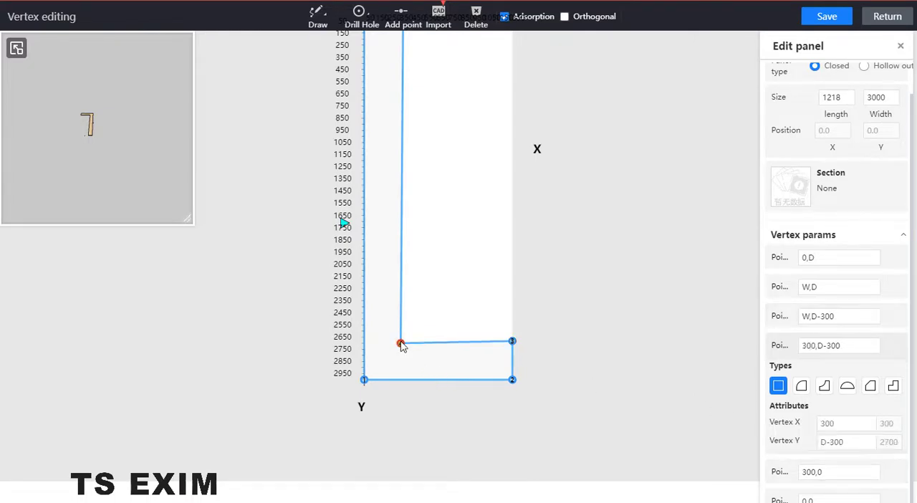
{"action": "left_click", "coordinate": [839, 442]}
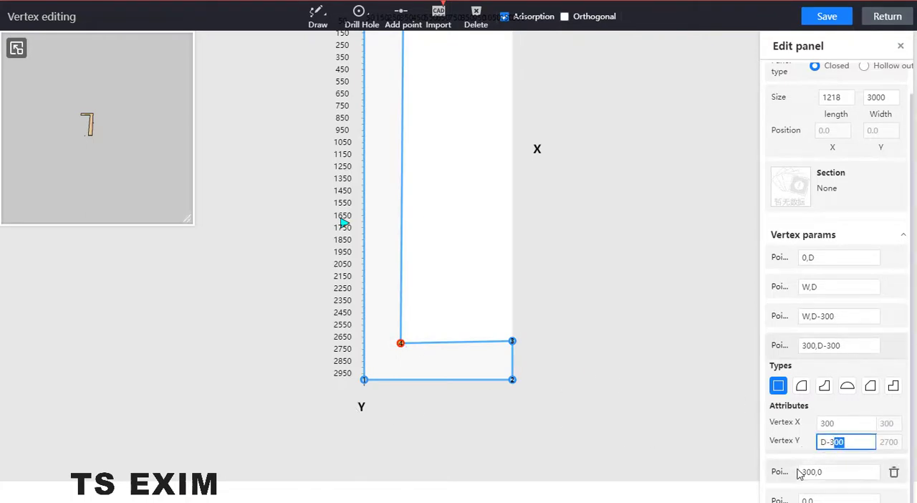
{"action": "key", "text": "Return"}
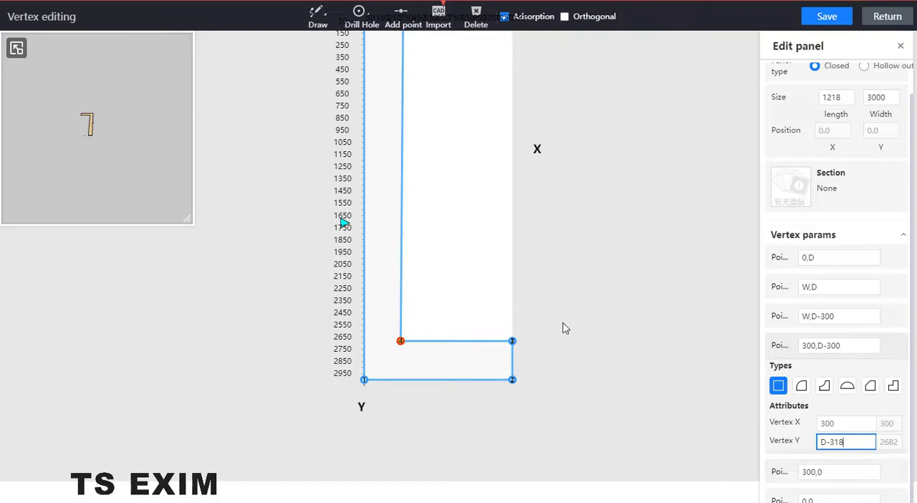
{"action": "left_click", "coordinate": [827, 15]}
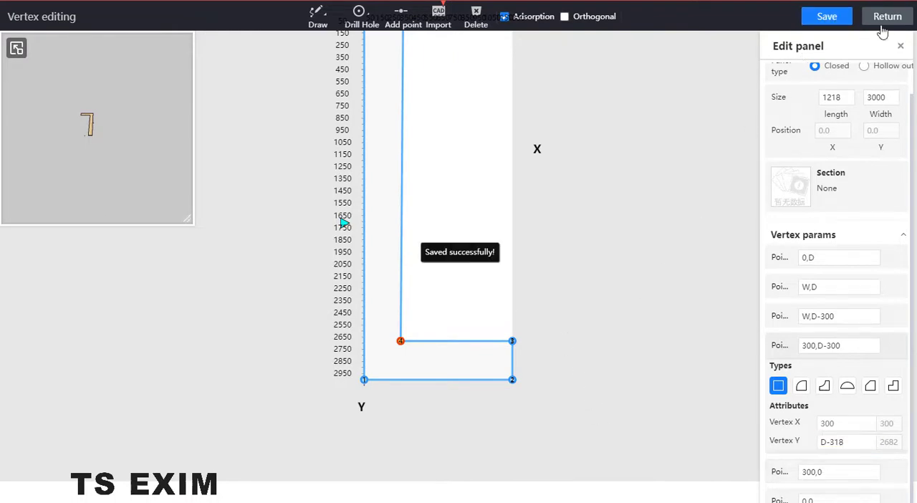
{"action": "left_click", "coordinate": [882, 24]}
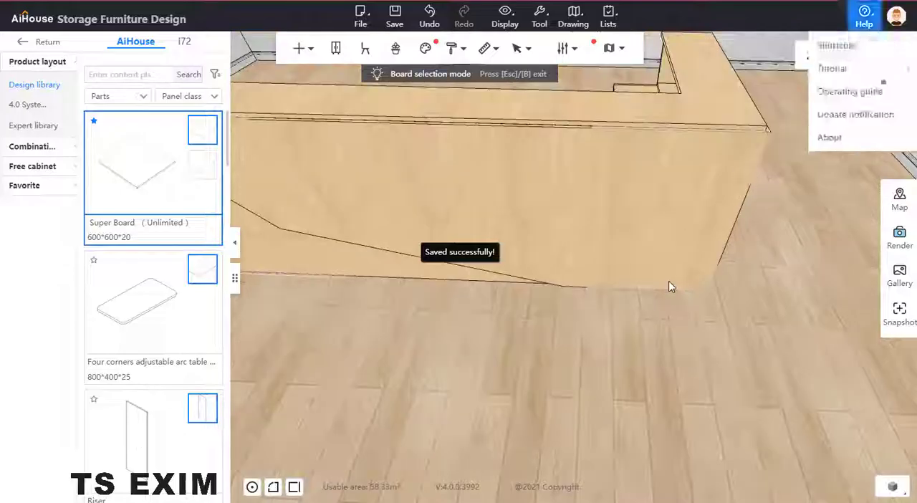
Step: Move the top board by point capture, snapping its lower front corner at the long arm's end to the front panel's upper outer corner
{"action": "scroll", "coordinate": [778, 371], "scroll_direction": "up", "scroll_amount": 3}
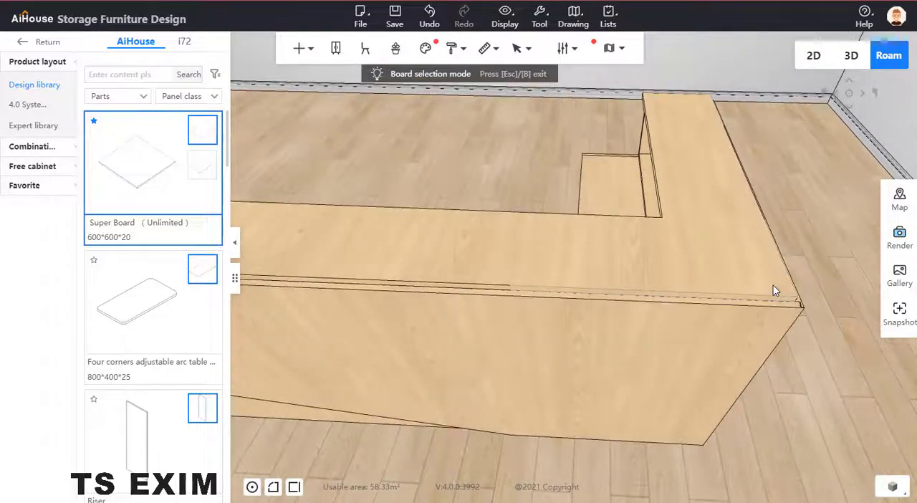
{"action": "left_click", "coordinate": [774, 288]}
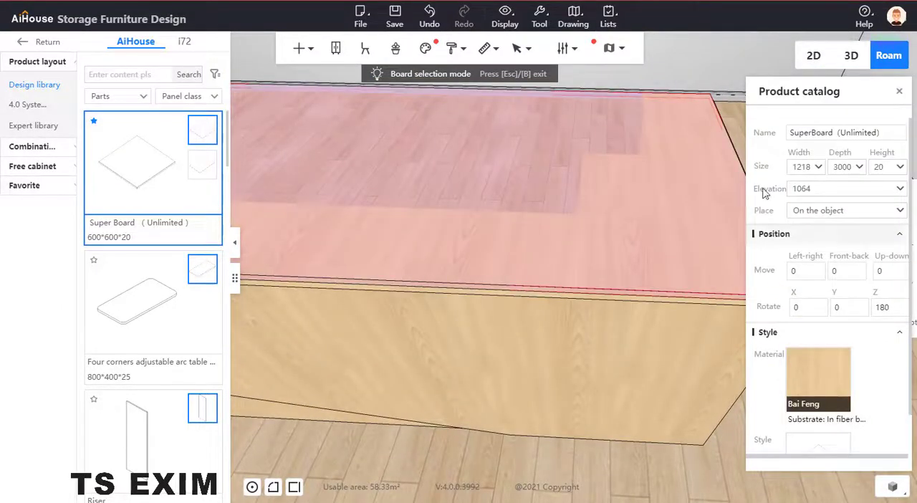
{"action": "left_click", "coordinate": [899, 92]}
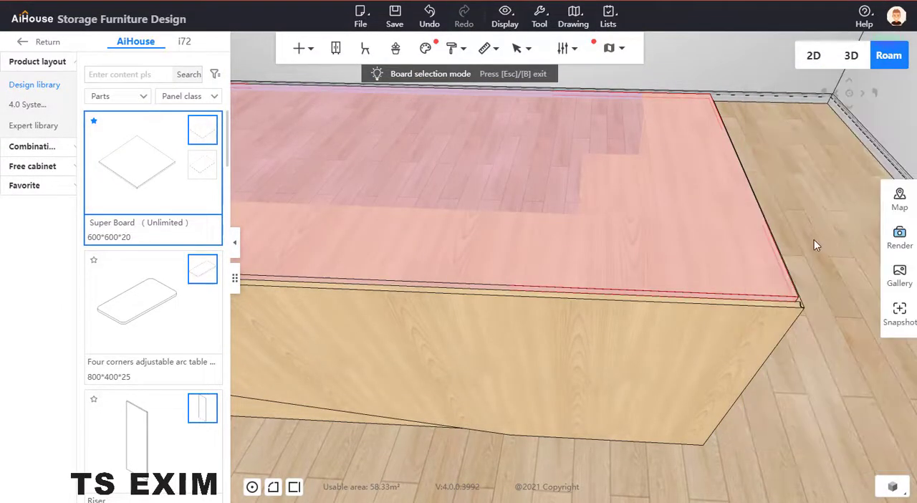
{"action": "left_click_drag", "start_coordinate": [747, 441], "coordinate": [669, 395]}
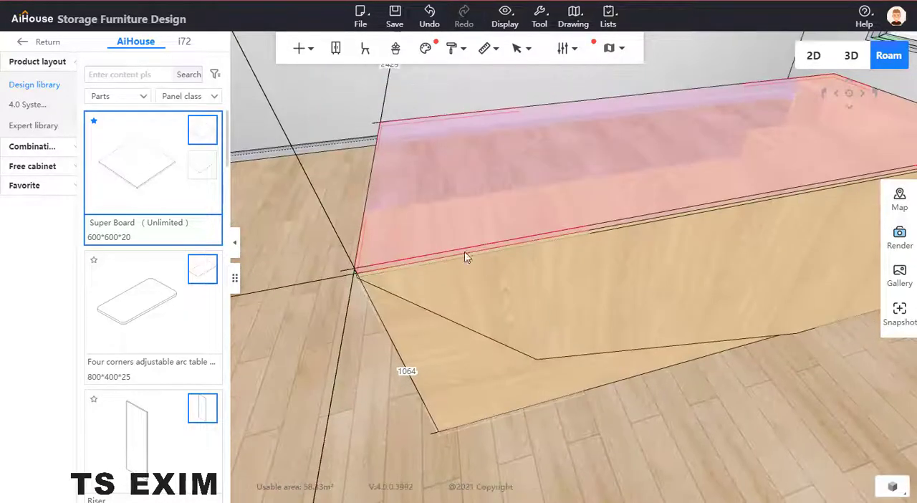
{"action": "key", "text": "c"}
{"action": "left_click", "coordinate": [449, 89]}
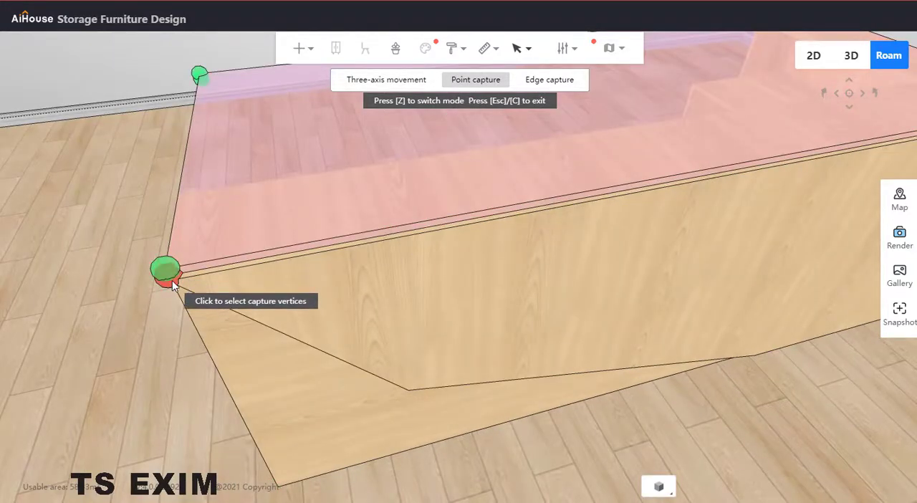
{"action": "left_click", "coordinate": [172, 280]}
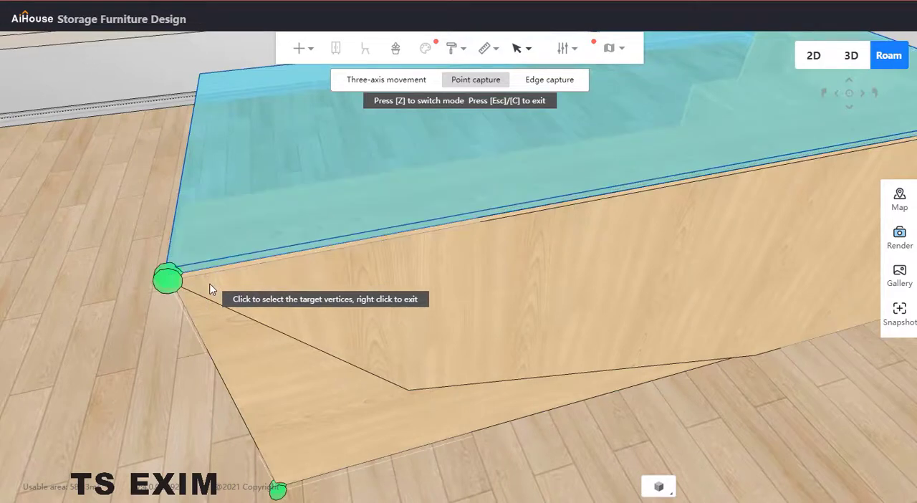
{"action": "left_click", "coordinate": [169, 280]}
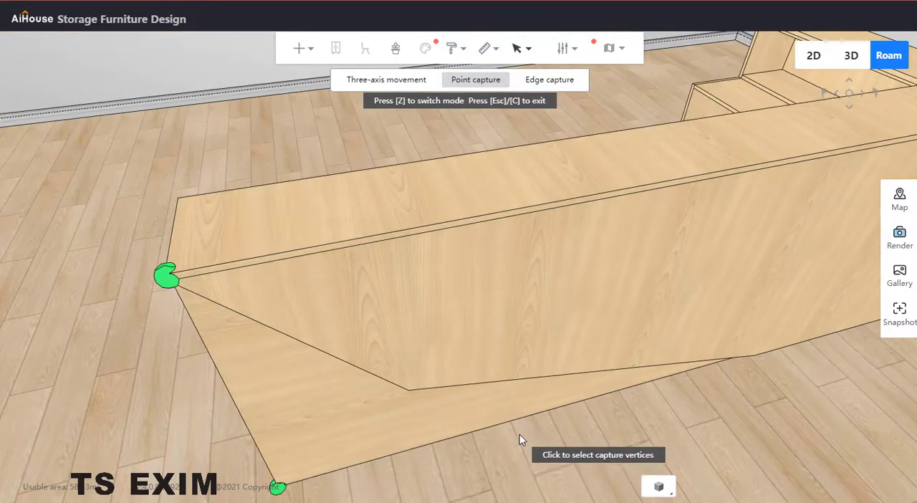
{"action": "key", "text": "Escape"}
Step: Examine how the moved top board sits over the front and end panels at the counter's outer corner
{"action": "left_click_drag", "start_coordinate": [435, 459], "coordinate": [673, 365]}
{"action": "left_click", "coordinate": [452, 232]}
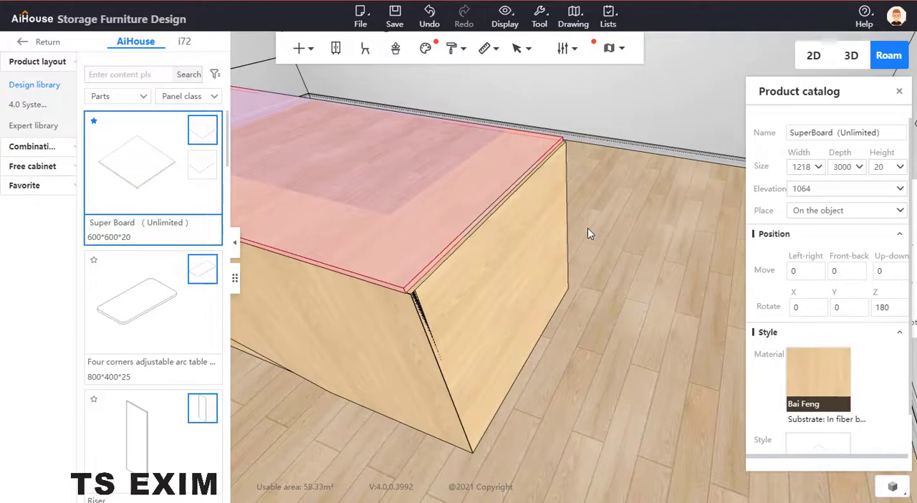
{"action": "left_click_drag", "start_coordinate": [639, 272], "coordinate": [748, 301]}
{"action": "left_click_drag", "start_coordinate": [395, 152], "coordinate": [366, 98]}
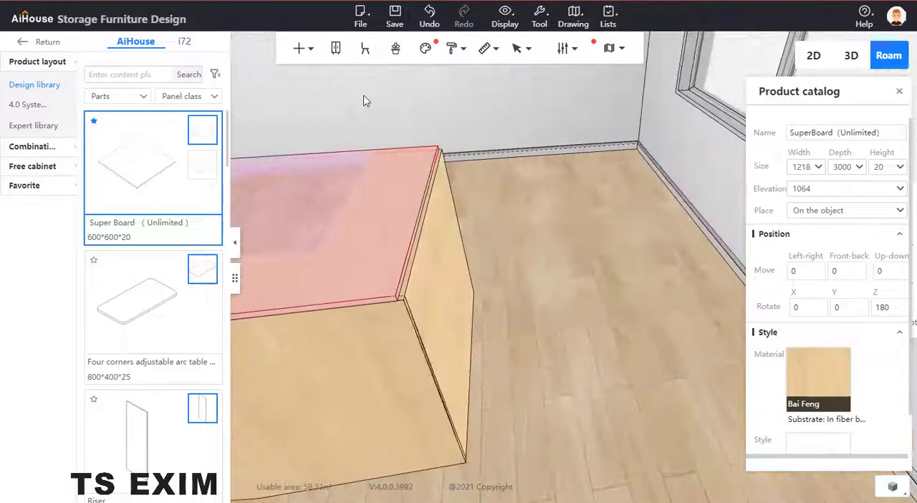
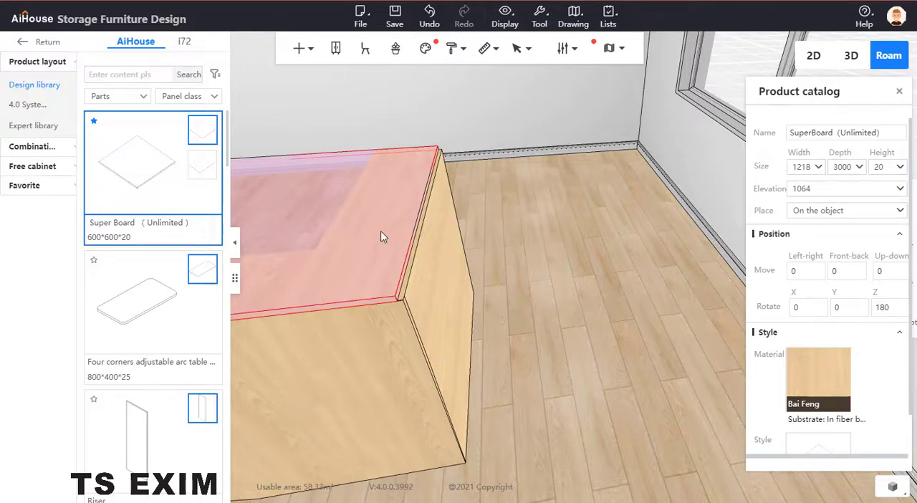
Step: Extend the counter's top board by 18 mm, making its depth 3018 so it covers the end panel
{"action": "key", "text": "b"}
{"action": "left_click_drag", "start_coordinate": [544, 149], "coordinate": [427, 166]}
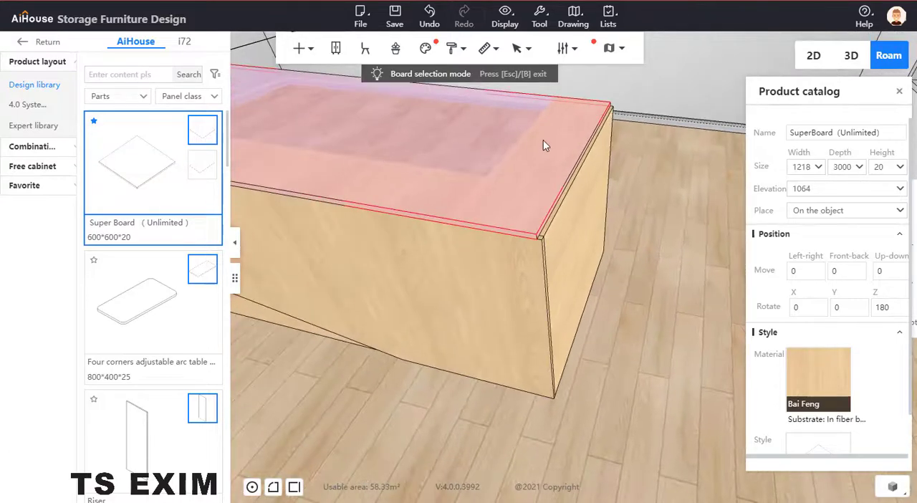
{"action": "key", "text": "Escape"}
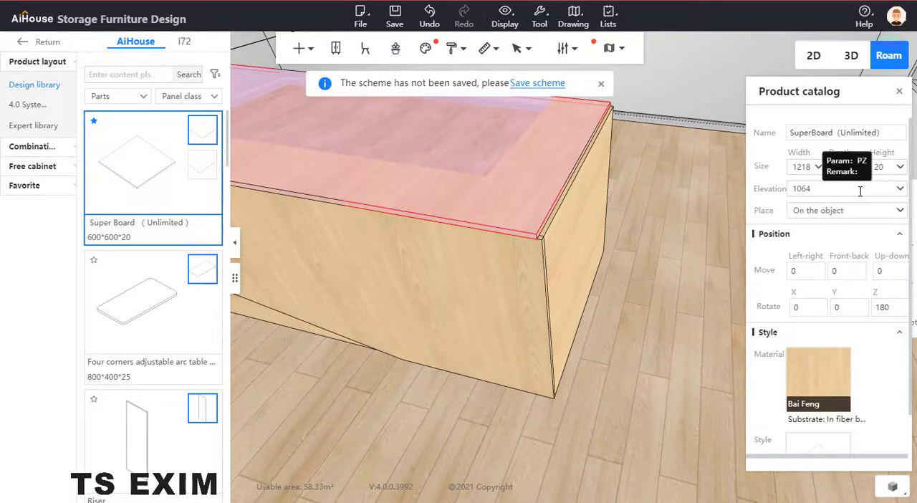
{"action": "type", "text": "+18"}
{"action": "key", "text": "Return"}
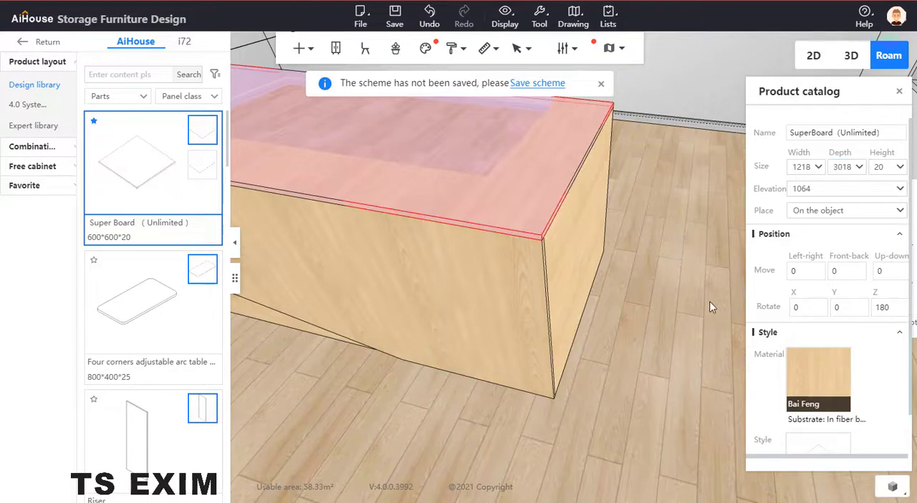
{"action": "left_click", "coordinate": [671, 302]}
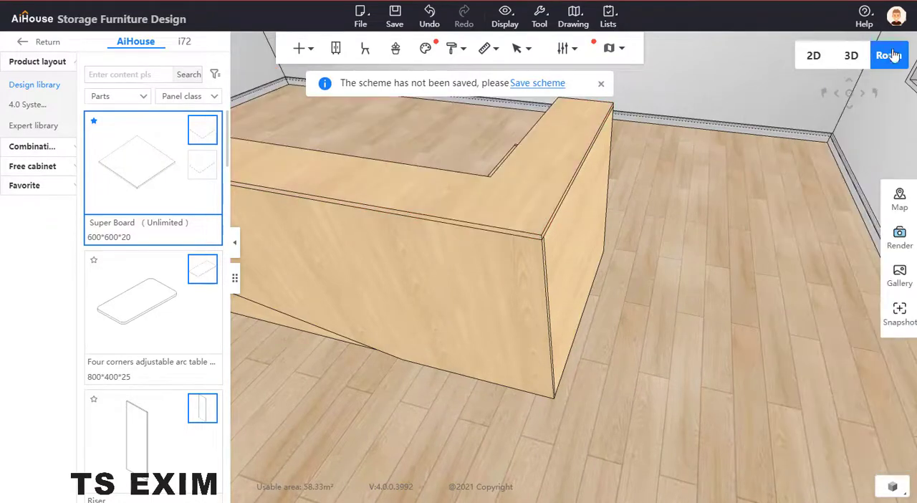
{"action": "left_click_drag", "start_coordinate": [758, 160], "coordinate": [823, 439]}
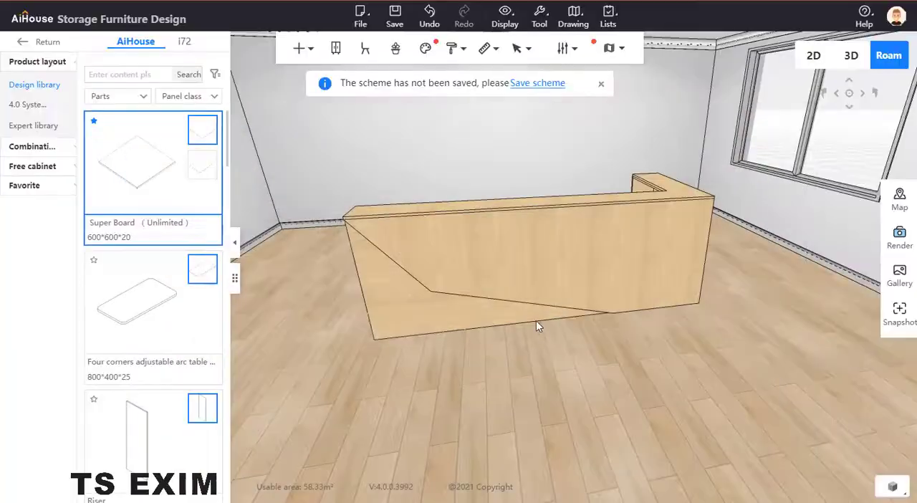
{"action": "left_click", "coordinate": [505, 263]}
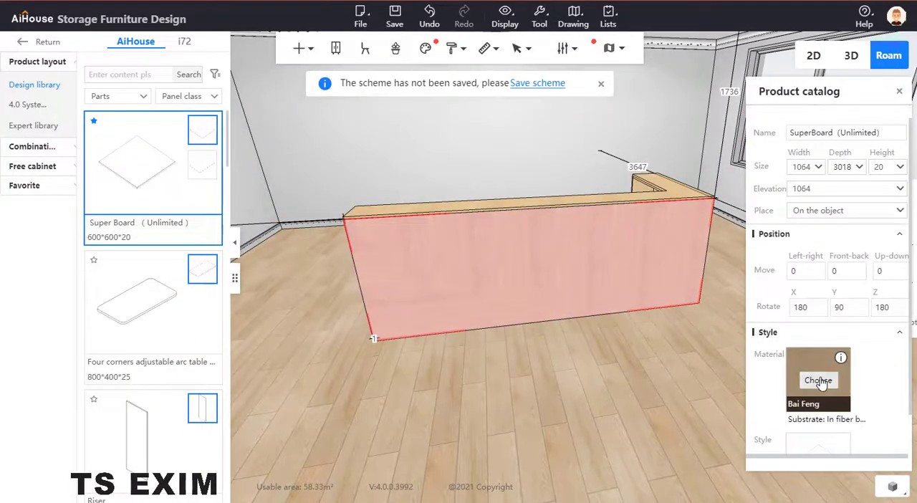
{"action": "left_click", "coordinate": [818, 380]}
{"action": "left_click", "coordinate": [349, 235]}
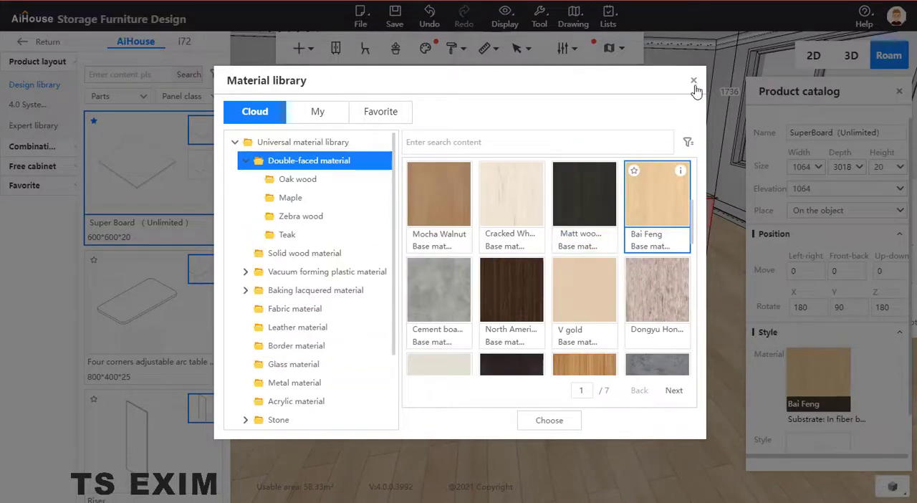
{"action": "left_click", "coordinate": [694, 81]}
{"action": "left_click", "coordinate": [333, 172]}
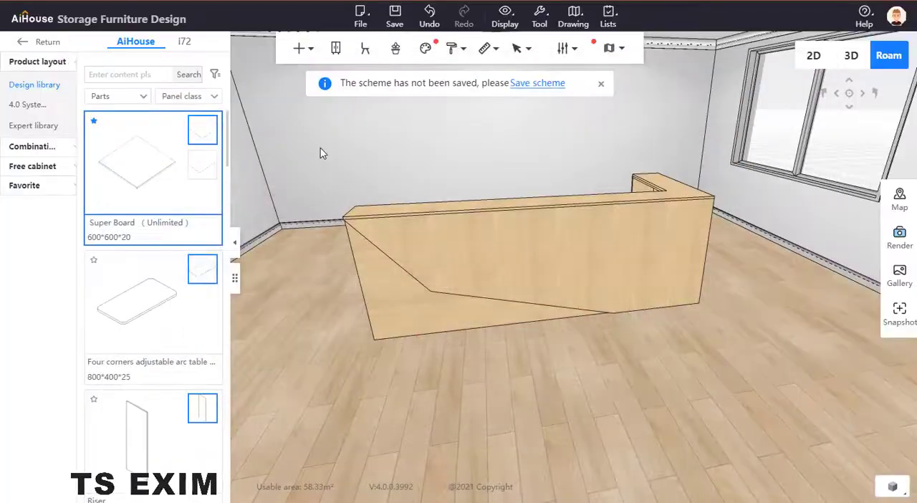
Step: Apply the dark brown North America double-faced wood material to all parts of the counter at once
{"action": "right_click", "coordinate": [321, 151]}
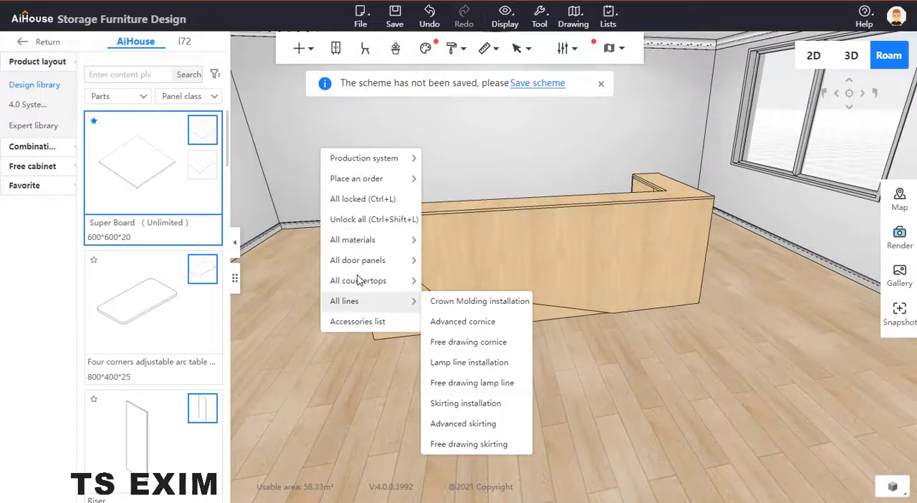
{"action": "mouse_move", "coordinate": [362, 239]}
{"action": "left_click", "coordinate": [462, 237]}
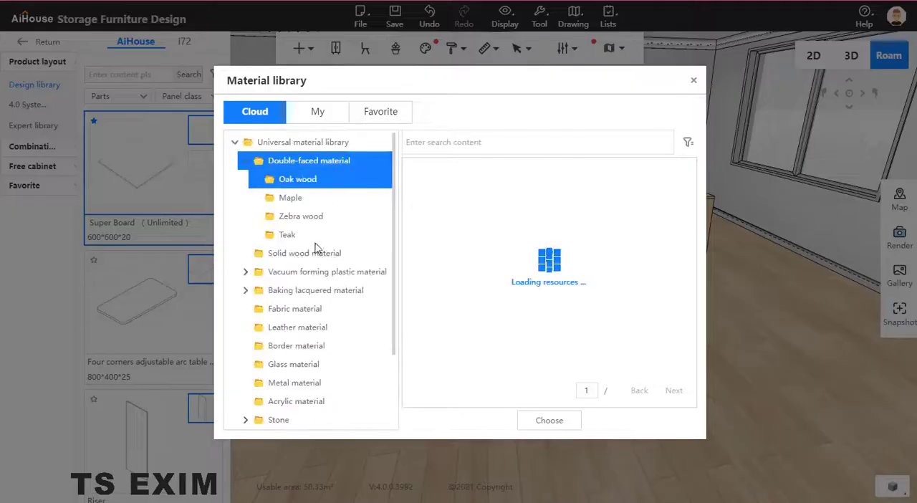
{"action": "left_click", "coordinate": [310, 186]}
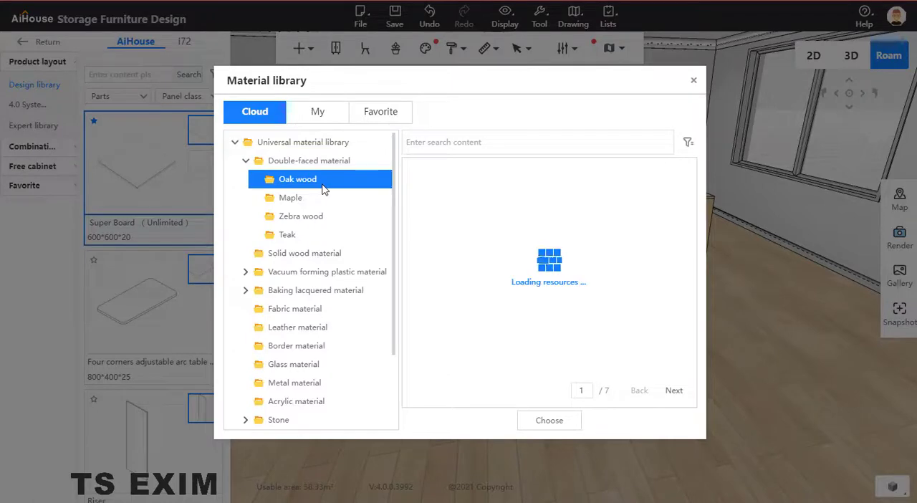
{"action": "left_click", "coordinate": [306, 162]}
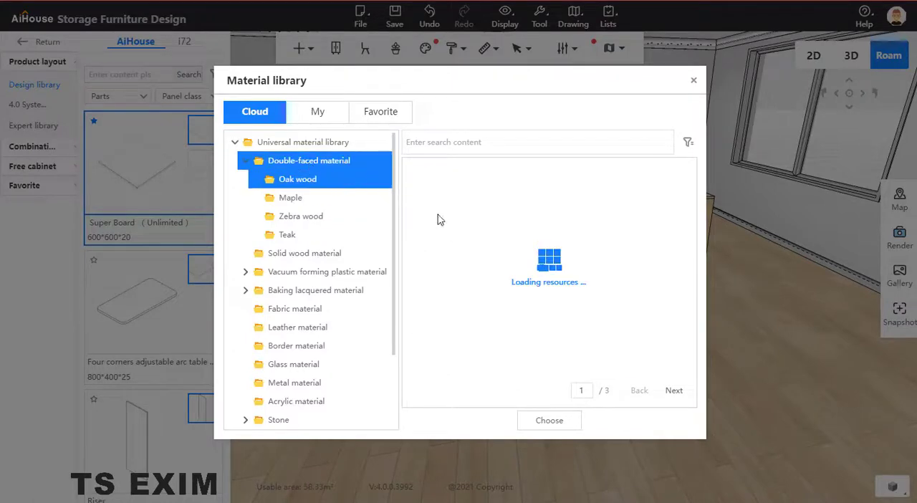
{"action": "left_click", "coordinate": [524, 299]}
{"action": "left_click", "coordinate": [549, 421]}
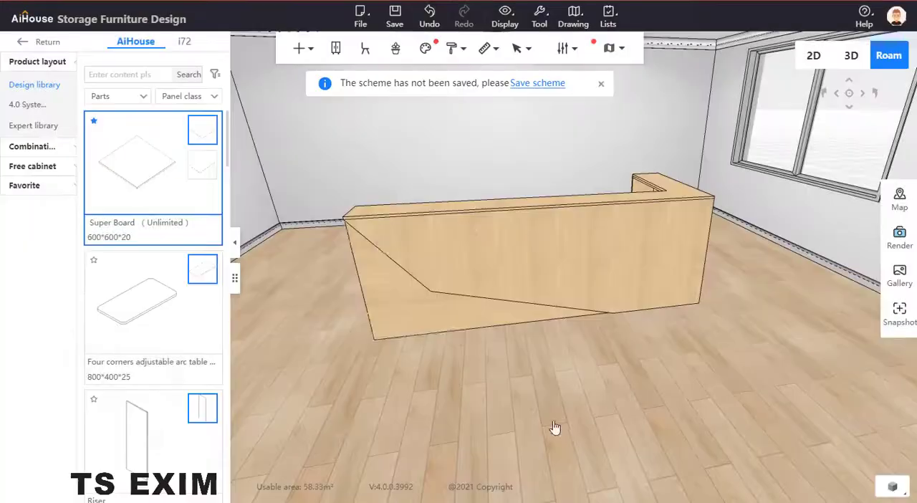
Step: Change the angular front panel's material to the white Jiashijia-Ziyu marble from the Stone category's Marble collection
{"action": "left_click", "coordinate": [557, 262]}
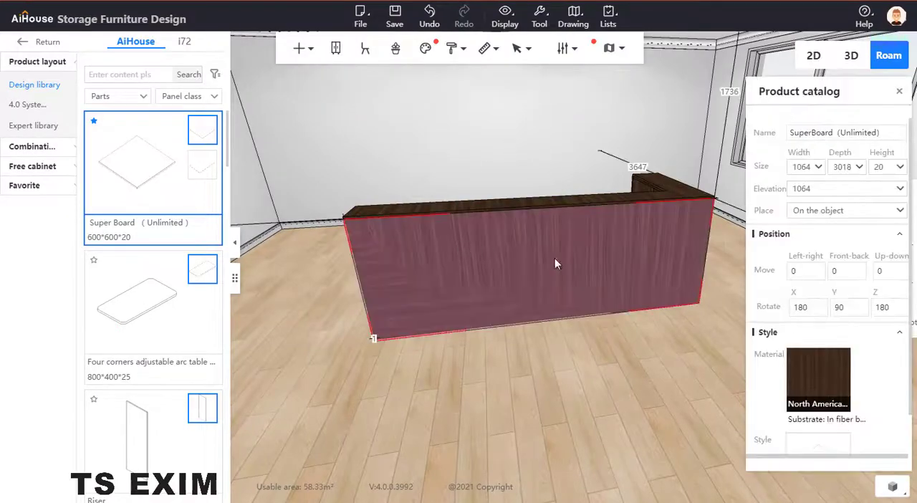
{"action": "left_click", "coordinate": [818, 374]}
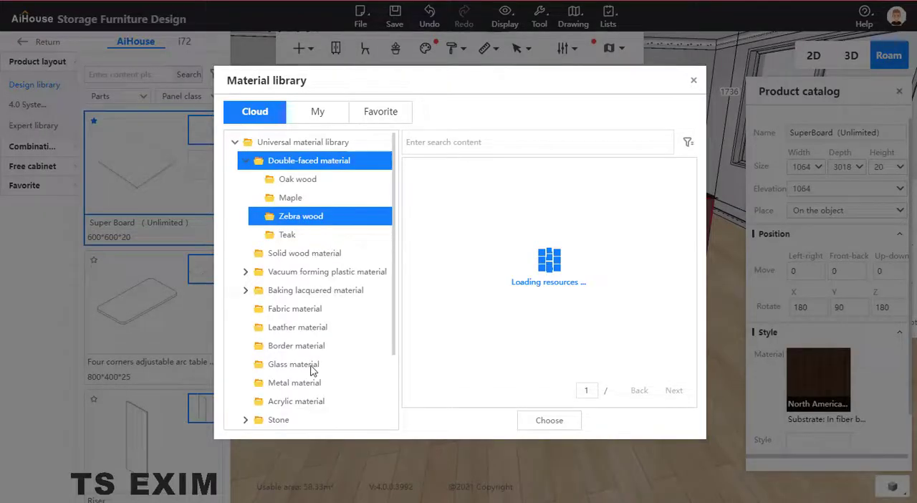
{"action": "scroll", "coordinate": [292, 394], "scroll_direction": "down", "scroll_amount": 3}
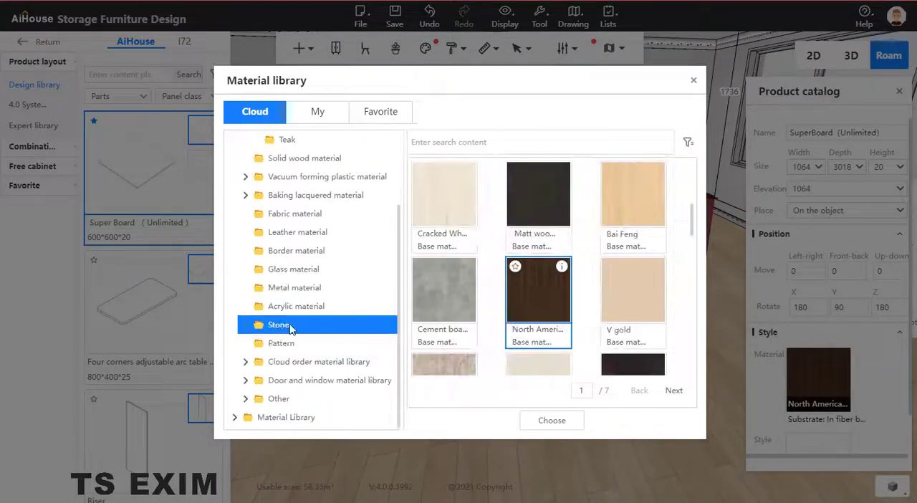
{"action": "left_click", "coordinate": [292, 324]}
{"action": "left_click", "coordinate": [309, 361]}
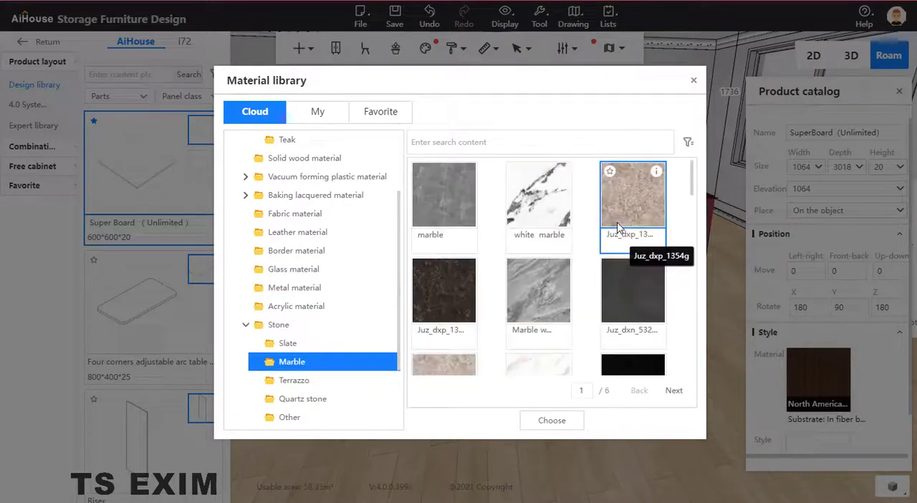
{"action": "scroll", "coordinate": [529, 209], "scroll_direction": "down", "scroll_amount": 1}
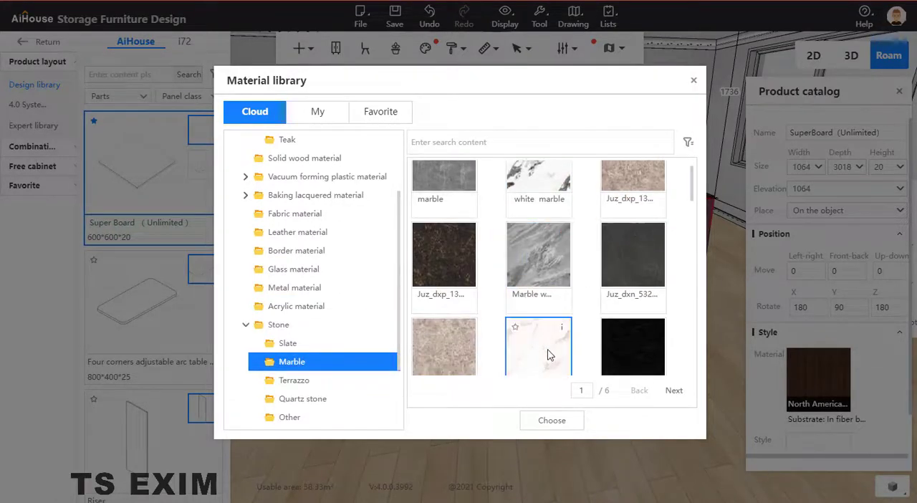
{"action": "left_click", "coordinate": [552, 420]}
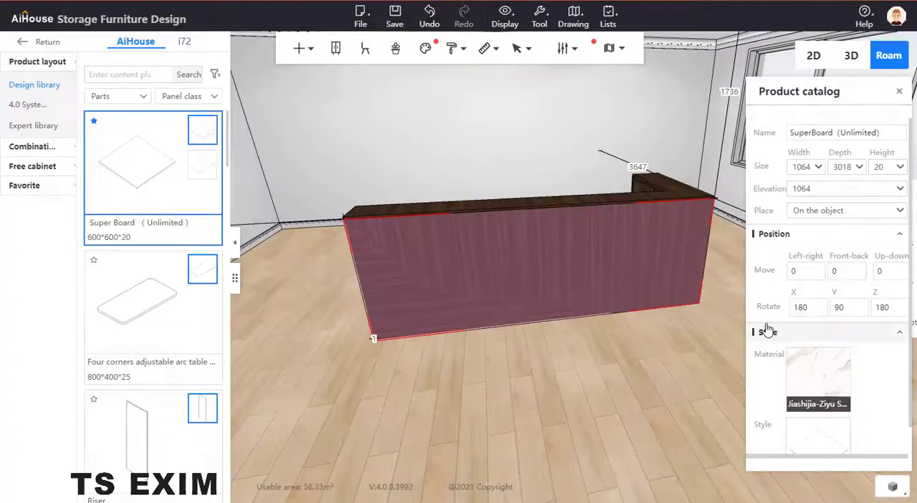
Step: Copy the front panel's white marble onto the top board and the outer end panel with the Material painter
{"action": "right_click", "coordinate": [591, 263]}
{"action": "mouse_move", "coordinate": [620, 446]}
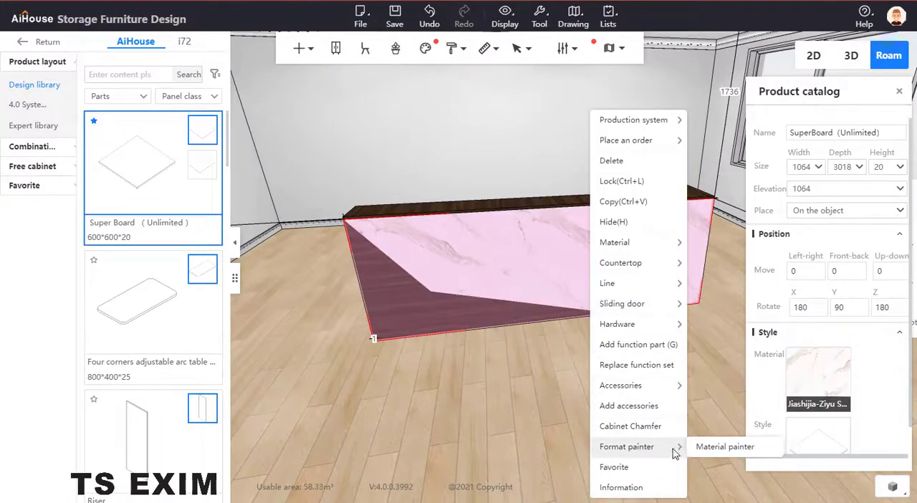
{"action": "left_click", "coordinate": [725, 444]}
{"action": "left_click", "coordinate": [657, 195]}
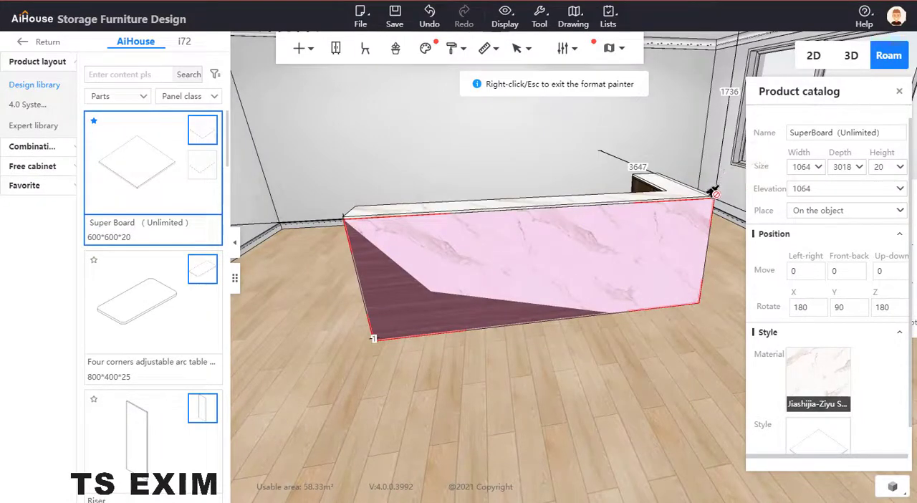
{"action": "scroll", "coordinate": [578, 307], "scroll_direction": "up", "scroll_amount": 3}
{"action": "left_click_drag", "start_coordinate": [578, 307], "coordinate": [426, 311]}
{"action": "left_click", "coordinate": [357, 340]}
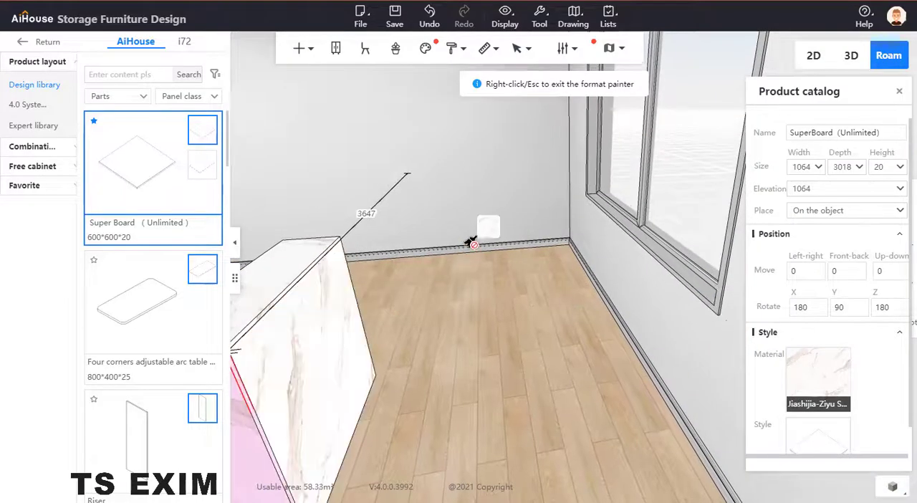
{"action": "right_click", "coordinate": [472, 256]}
{"action": "left_click", "coordinate": [570, 170]}
Step: Examine the counter's marble and dark wood front from several heights and distances against the reference rendering
{"action": "mouse_move", "coordinate": [534, 175]}
{"action": "left_mouse_down"}
{"action": "mouse_move", "coordinate": [631, 89]}
{"action": "mouse_move", "coordinate": [681, 143]}
{"action": "left_mouse_up"}
{"action": "scroll", "coordinate": [683, 297], "scroll_direction": "down", "scroll_amount": 3}
{"action": "scroll", "coordinate": [684, 297], "scroll_direction": "down", "scroll_amount": 5}
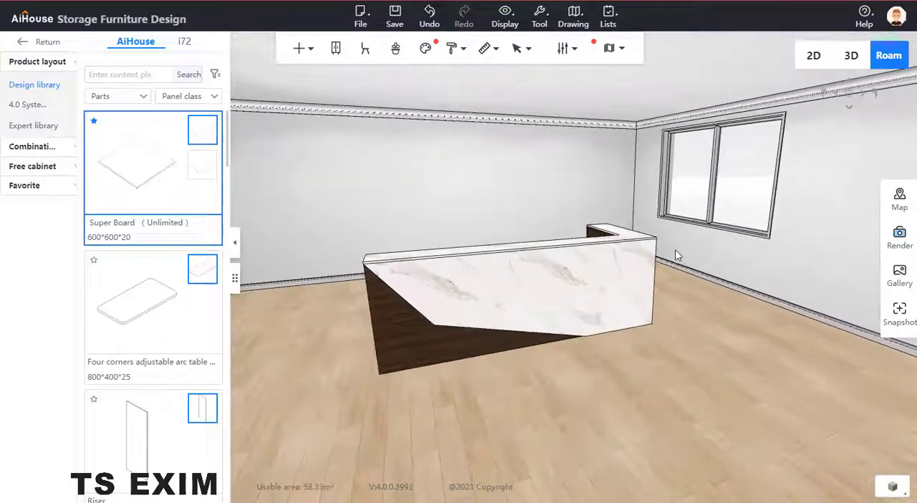
{"action": "key", "text": "e"}
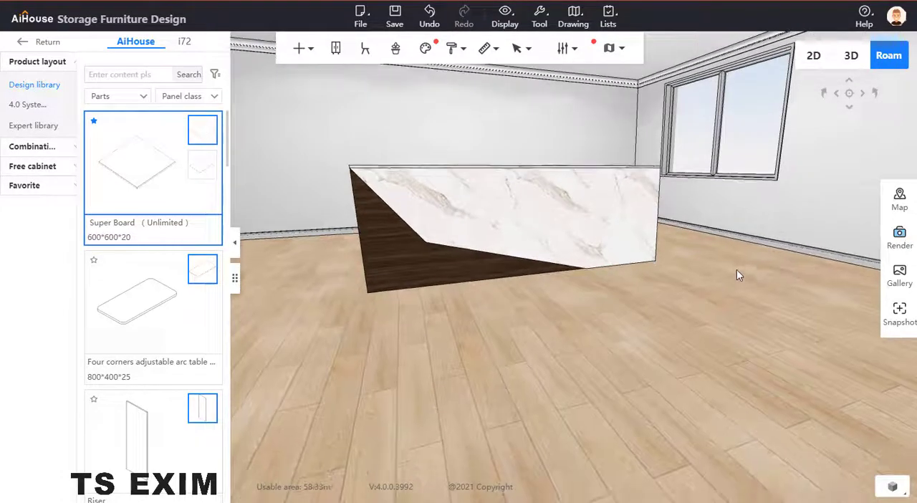
{"action": "left_click_drag", "start_coordinate": [737, 267], "coordinate": [728, 252]}
{"action": "scroll", "coordinate": [729, 256], "scroll_direction": "down", "scroll_amount": 2}
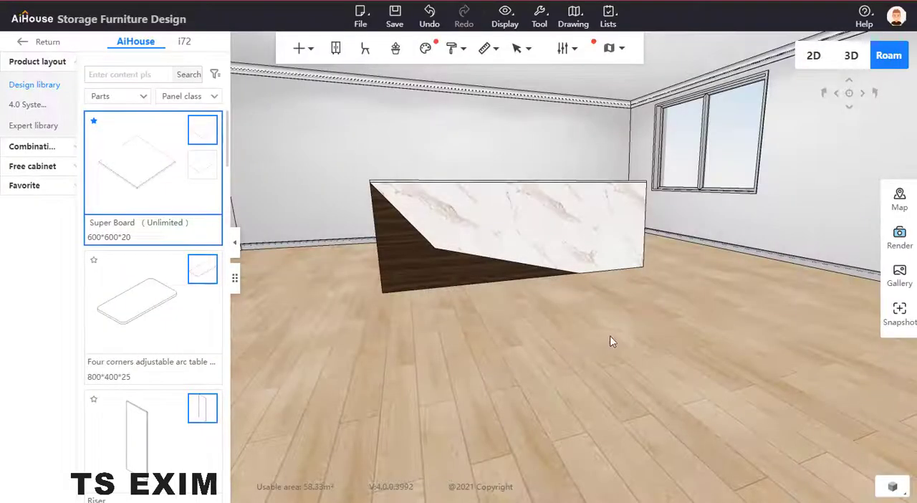
{"action": "left_click_drag", "start_coordinate": [610, 335], "coordinate": [645, 373]}
{"action": "key", "text": "q"}
{"action": "right_click_drag", "start_coordinate": [642, 369], "coordinate": [626, 381]}
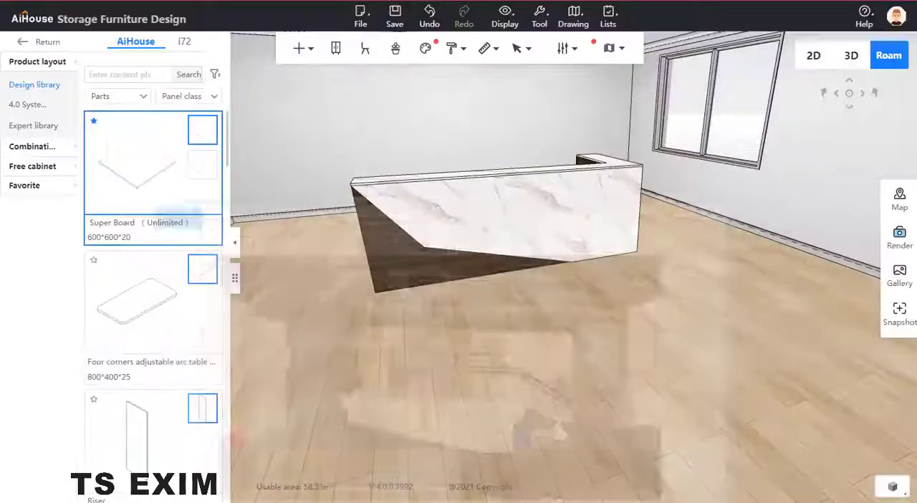